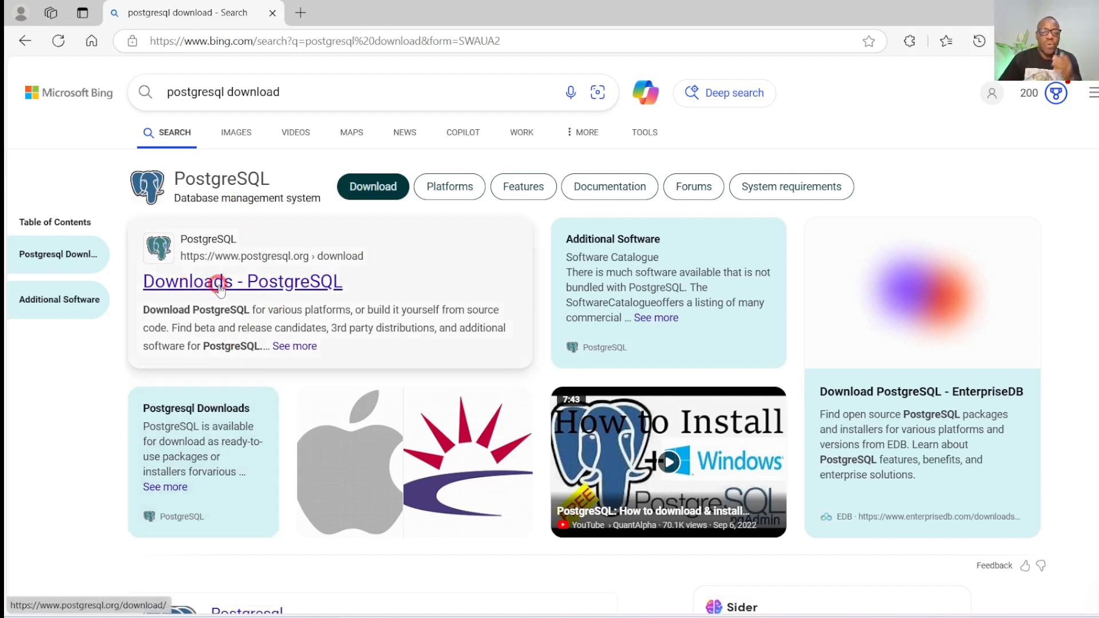
Open the official PostgreSQL download page from the search results and go to its Windows installers page.
{"action": "scroll", "coordinate": [214, 289], "scroll_direction": "down", "scroll_amount": 5}
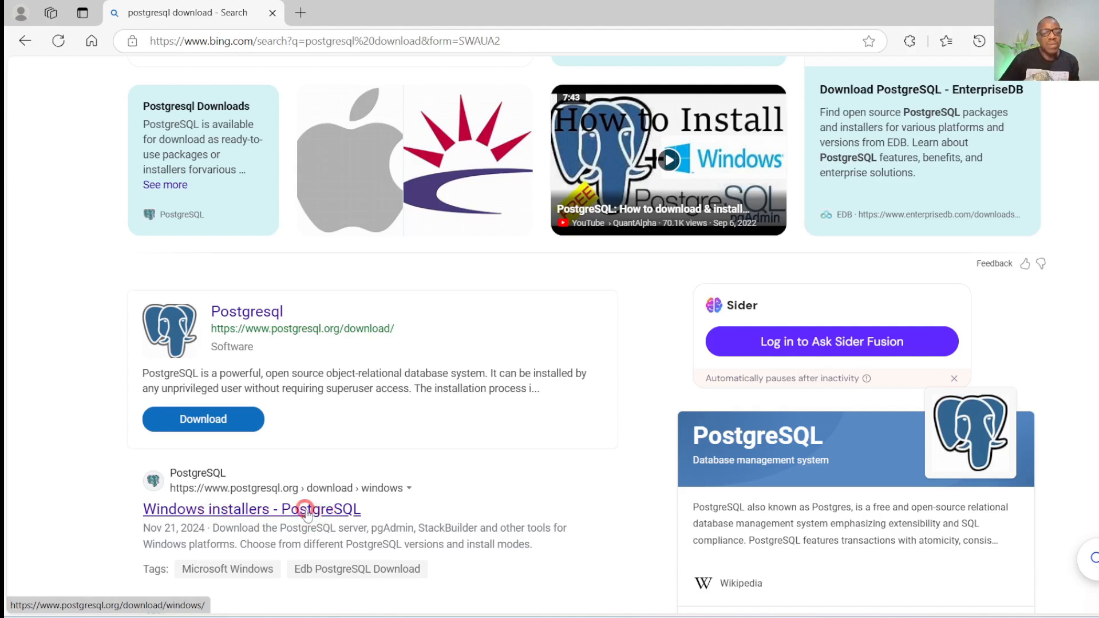
{"action": "left_click", "coordinate": [214, 427]}
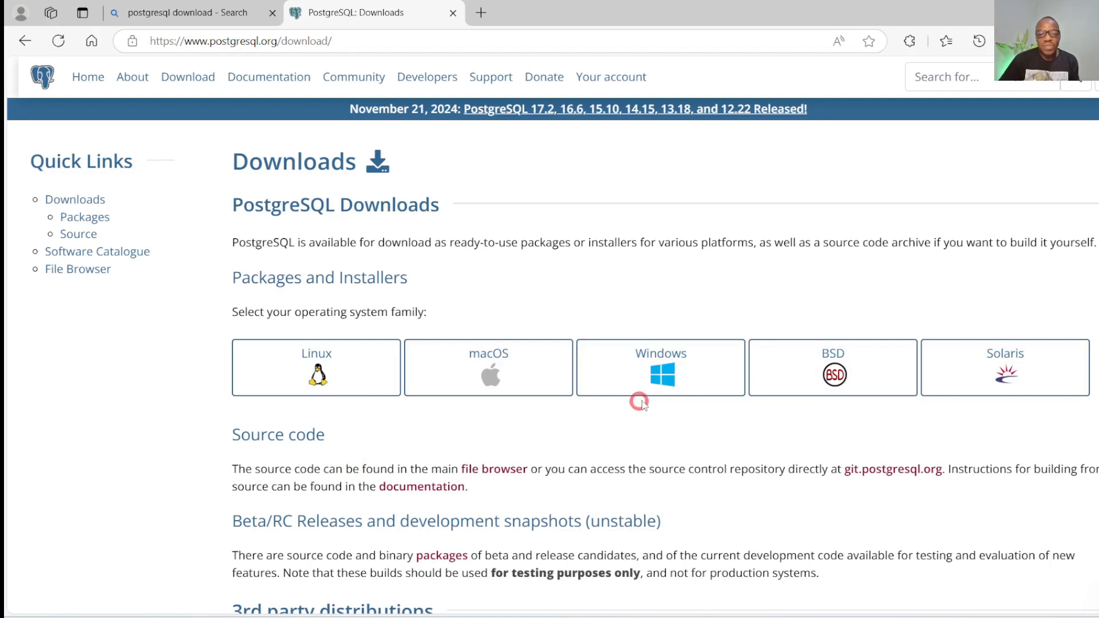
{"action": "left_click", "coordinate": [660, 377]}
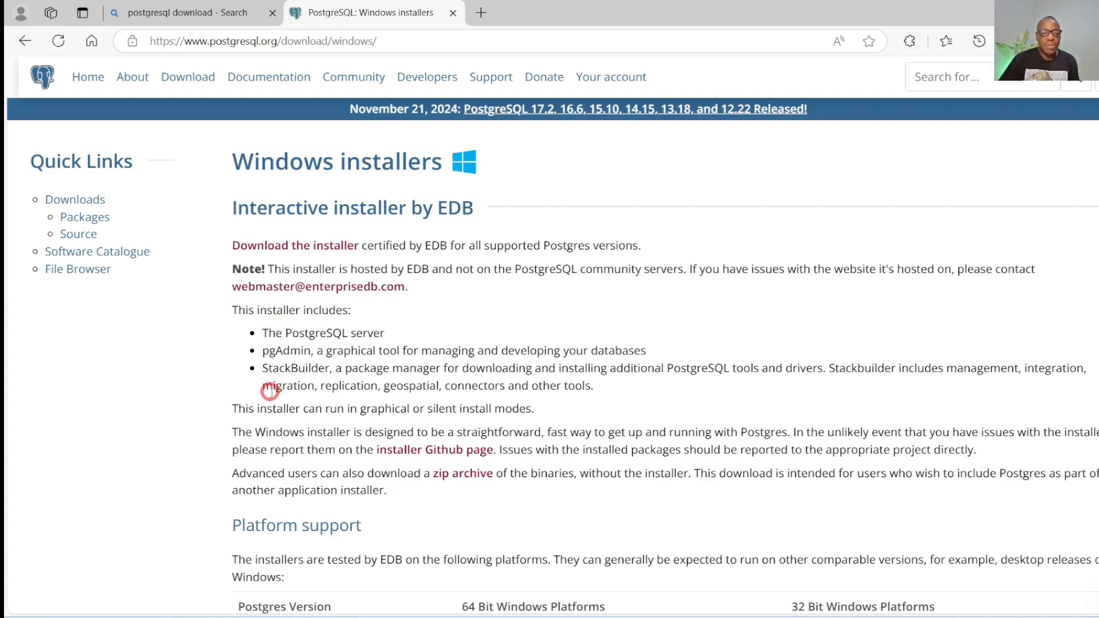
Review the installer's included components on the page, highlighting the pgAdmin line and the StackBuilder name.
{"action": "left_click_drag", "start_coordinate": [384, 333], "coordinate": [650, 350]}
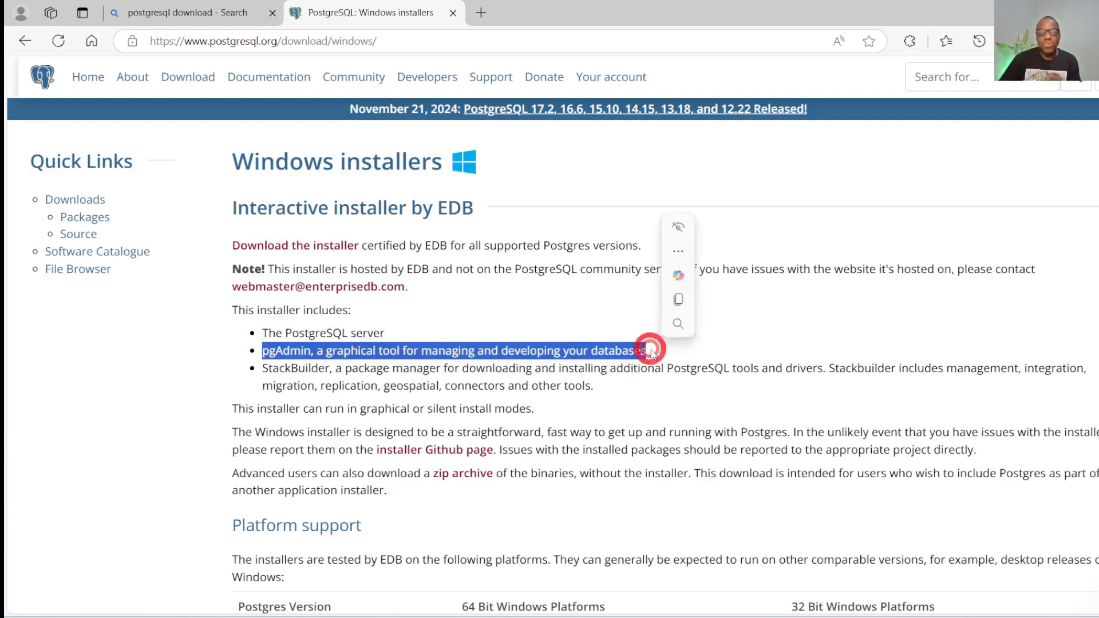
{"action": "left_click", "coordinate": [261, 368]}
{"action": "left_click_drag", "start_coordinate": [261, 368], "coordinate": [329, 369]}
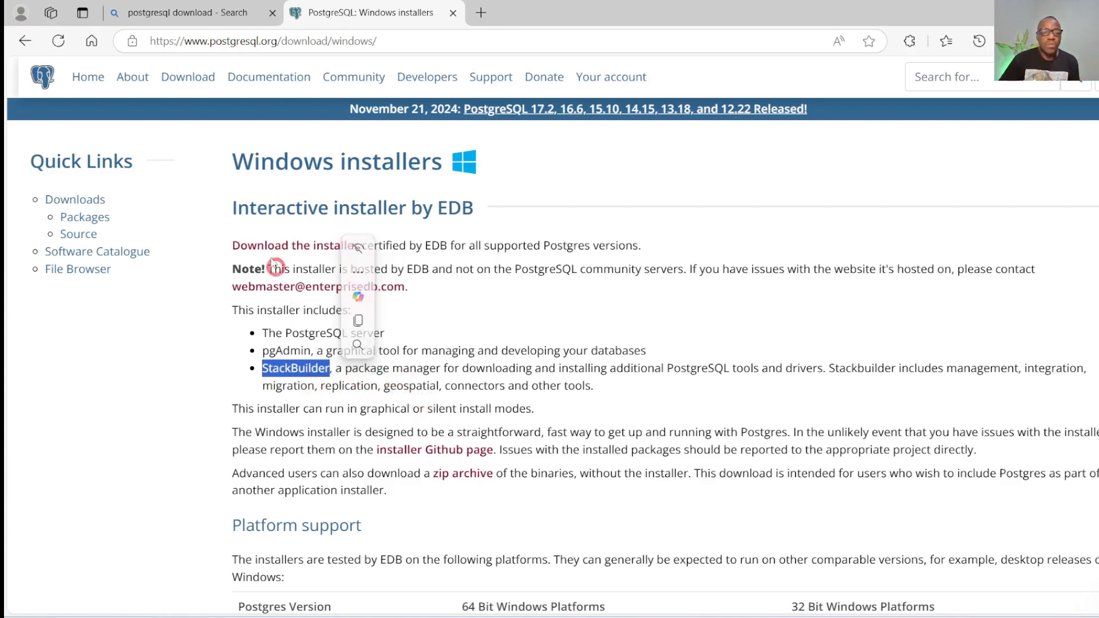
{"action": "left_click", "coordinate": [538, 303]}
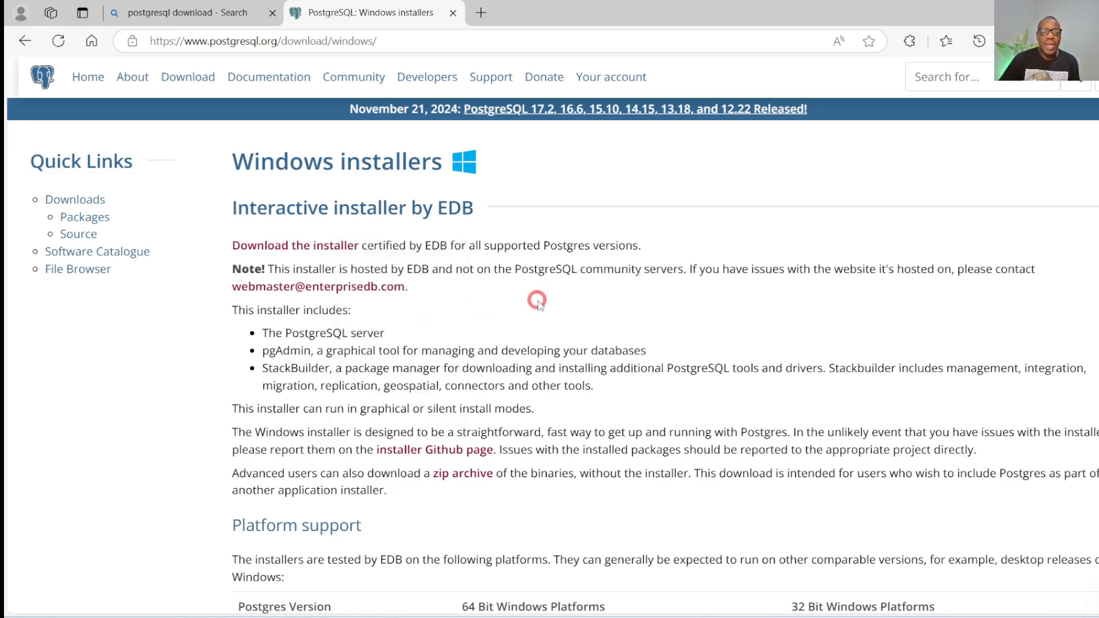
Go to EDB's installer downloads and download PostgreSQL 17.2 for Windows x86-64.
{"action": "left_click", "coordinate": [311, 246]}
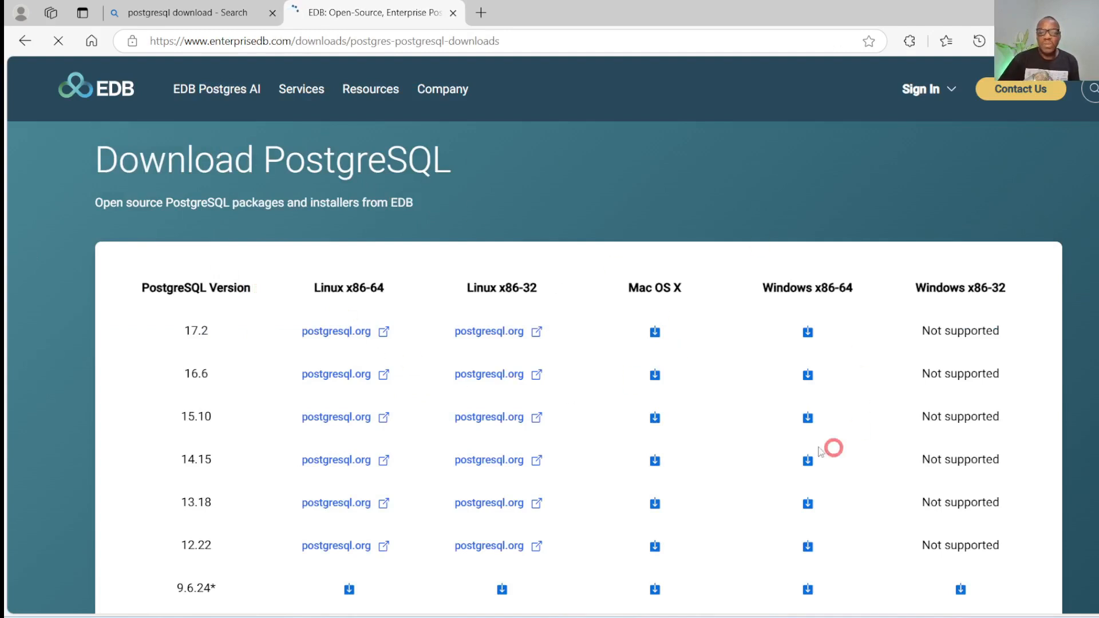
{"action": "left_click", "coordinate": [807, 332]}
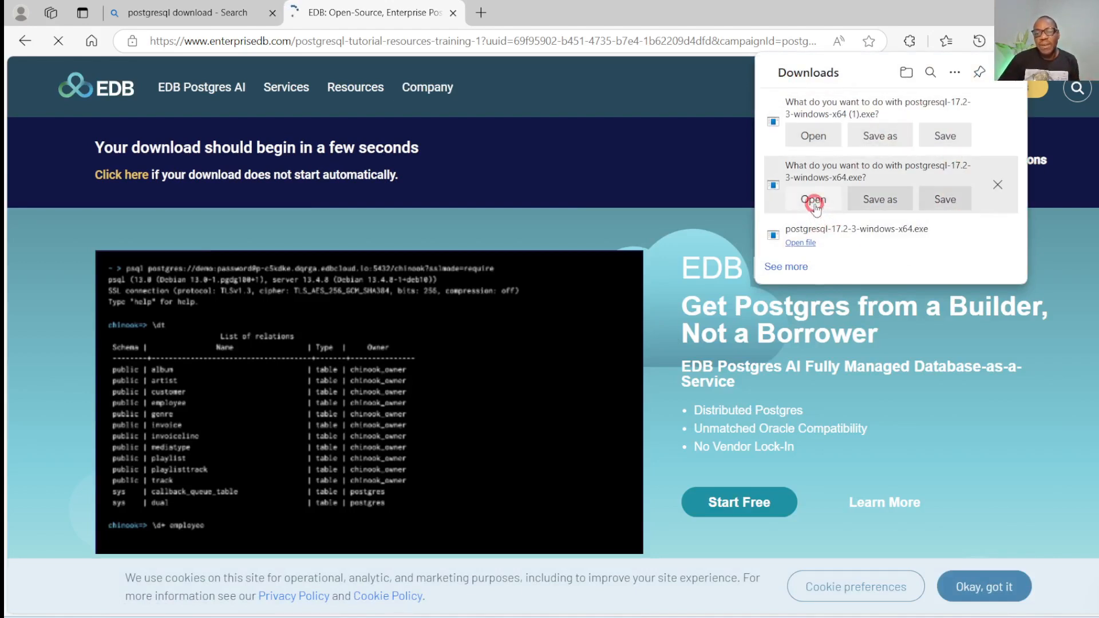
{"action": "left_click", "coordinate": [879, 199]}
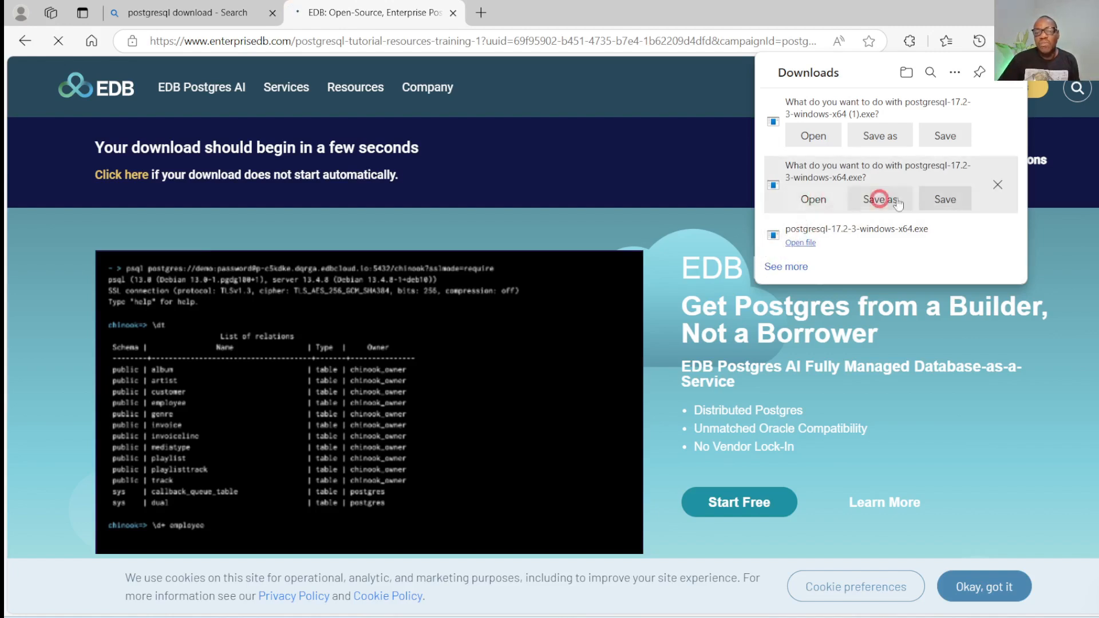
{"action": "left_click", "coordinate": [814, 199]}
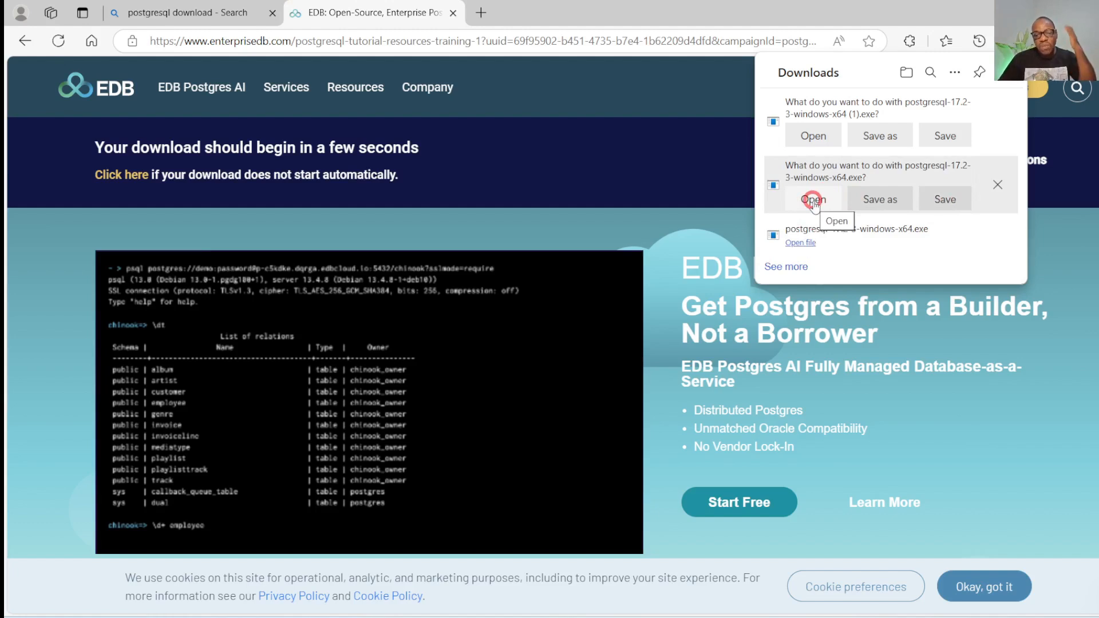
{"action": "left_click", "coordinate": [884, 203]}
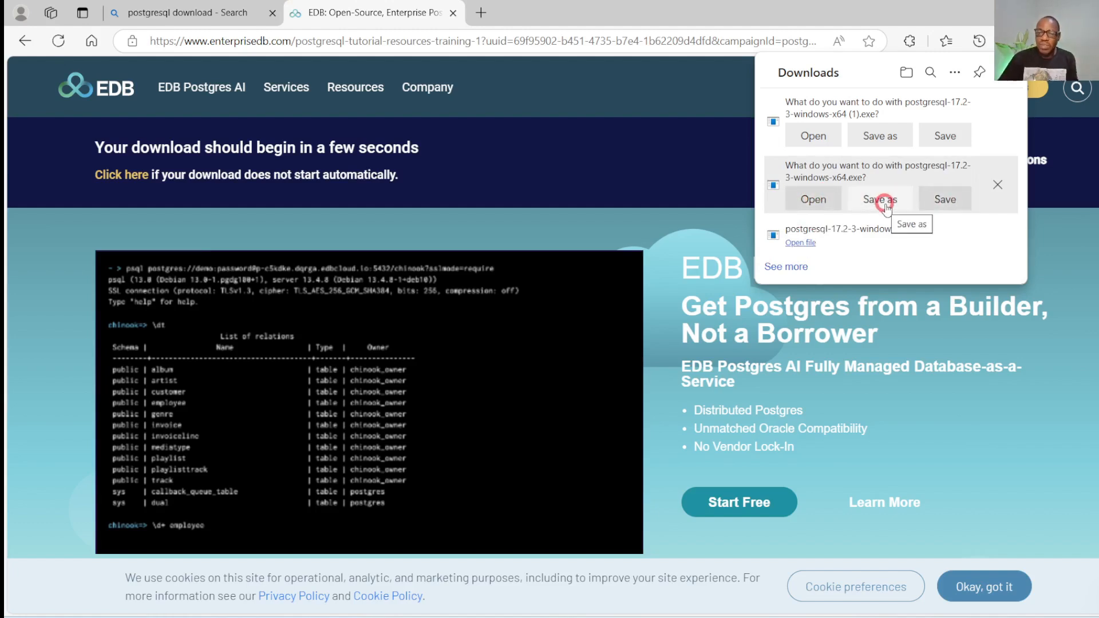
{"action": "left_click", "coordinate": [942, 208]}
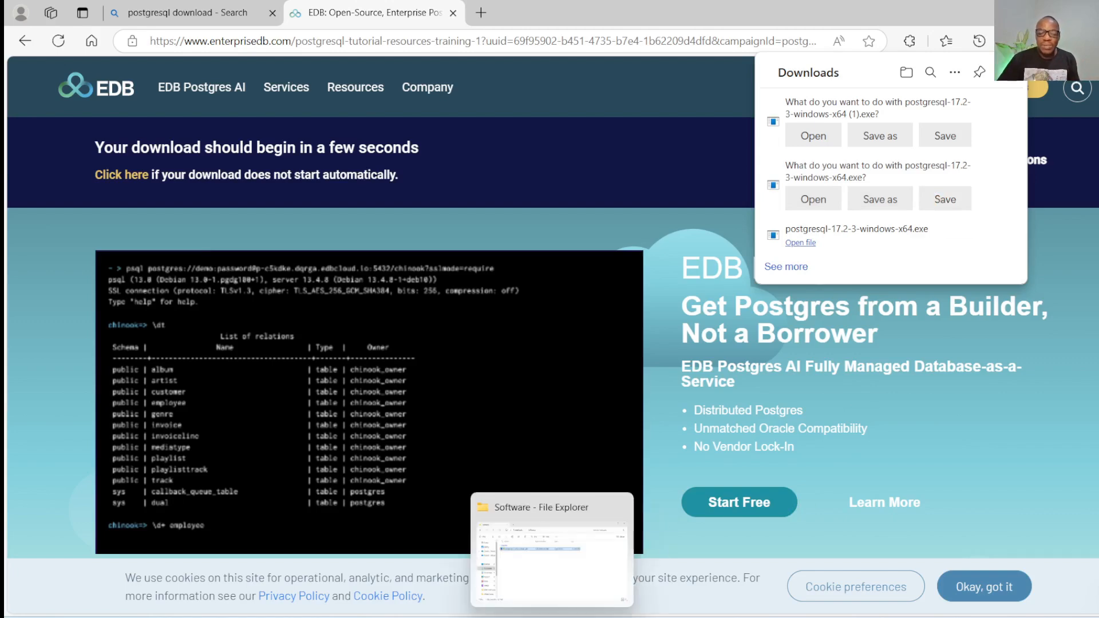
Switch to the Software folder in File Explorer and launch the postgresql-17.2-3-windows-x64 installer.
{"action": "left_click", "coordinate": [558, 487]}
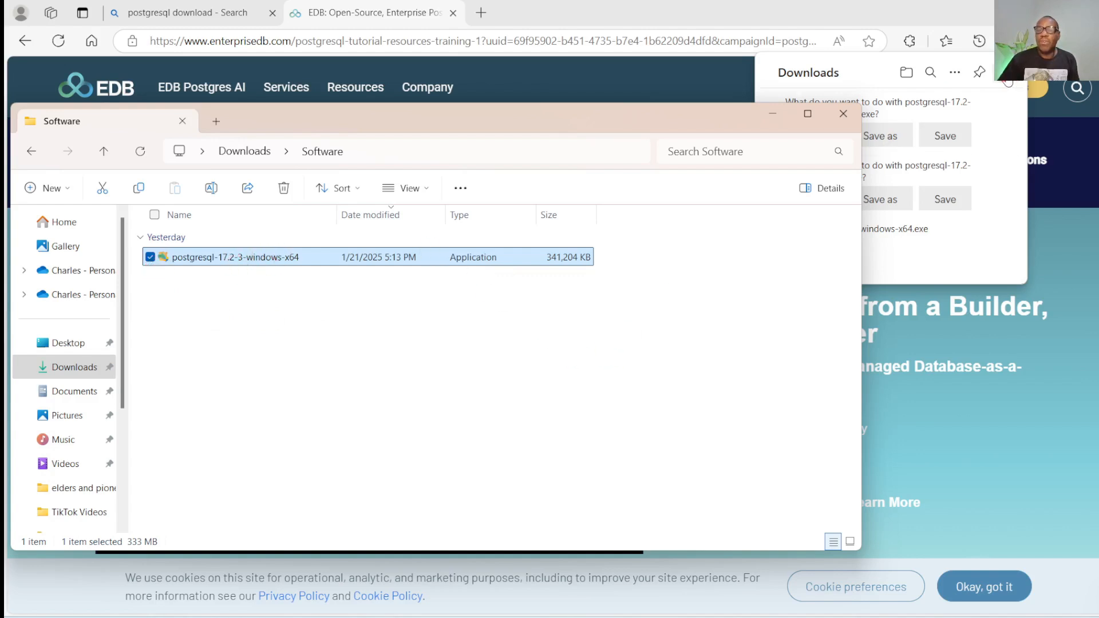
{"action": "left_click", "coordinate": [971, 96]}
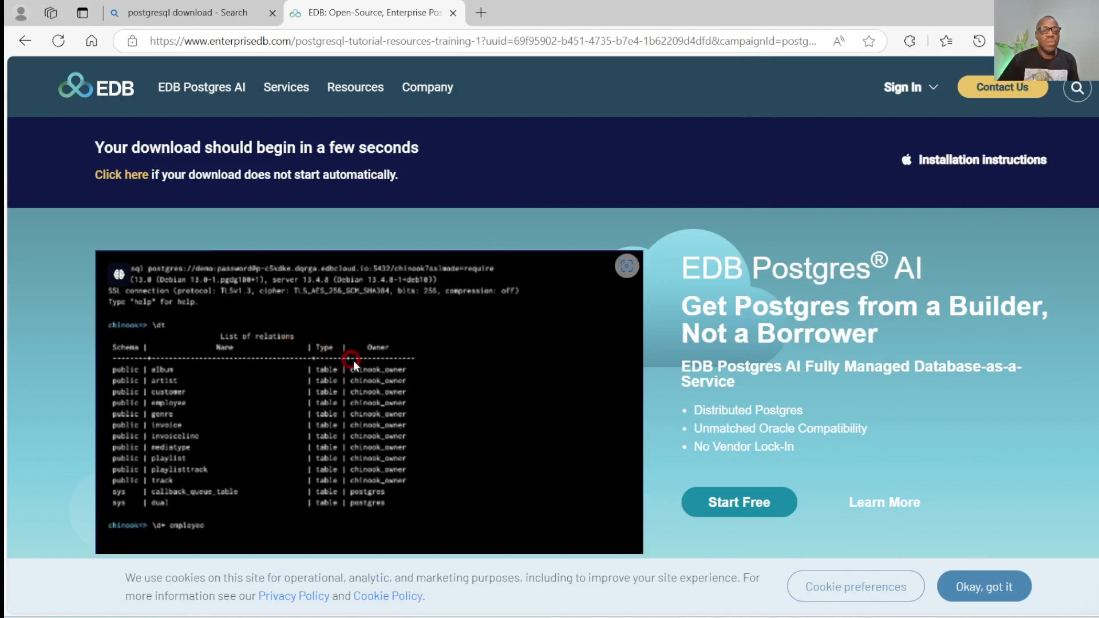
{"action": "left_click", "coordinate": [537, 617]}
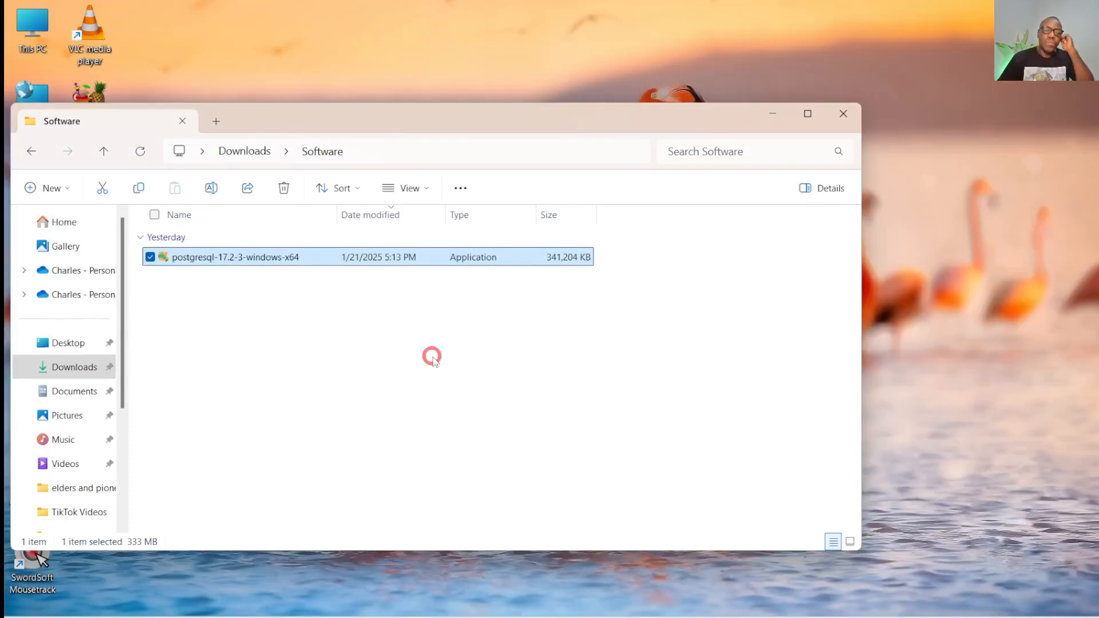
{"action": "left_click", "coordinate": [284, 336]}
{"action": "left_click", "coordinate": [266, 259]}
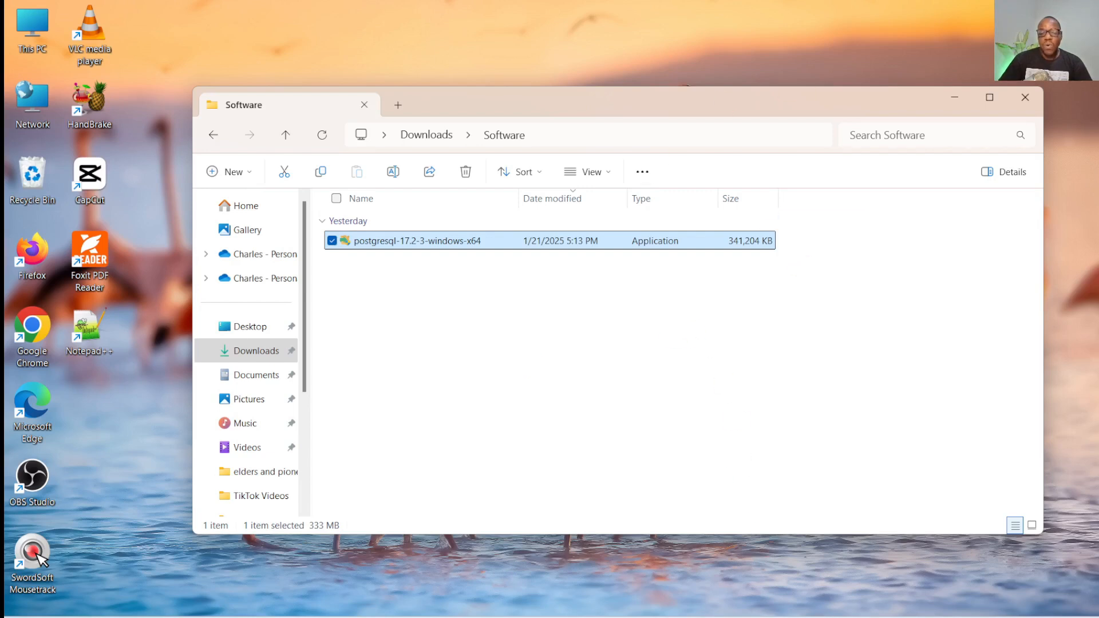
{"action": "left_click_drag", "start_coordinate": [559, 164], "coordinate": [482, 43]}
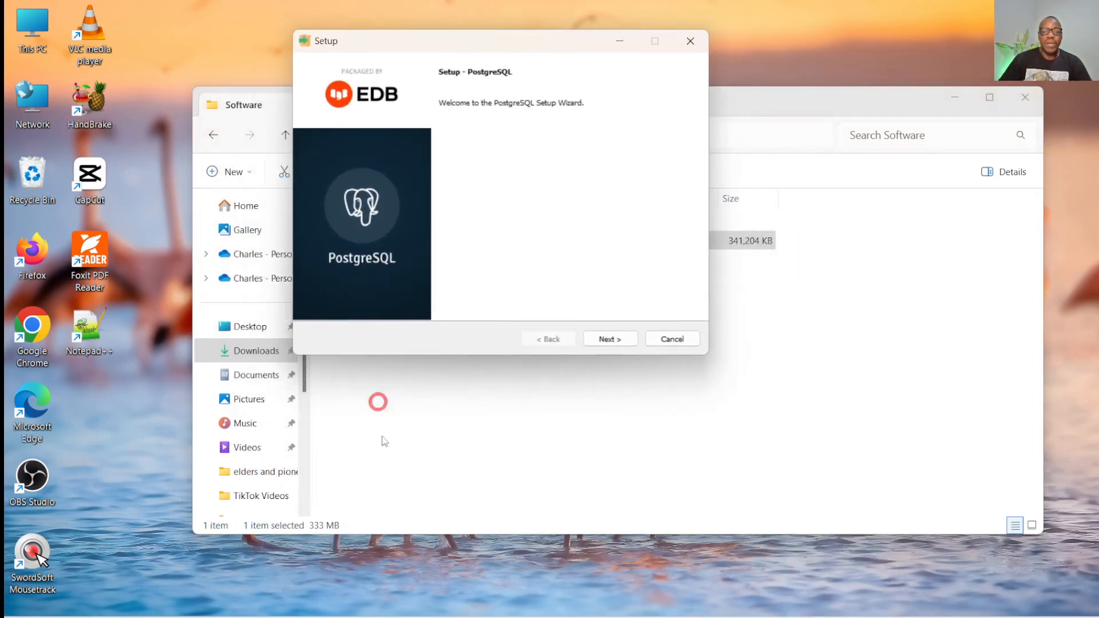
Advance setup to the pre-installation summary, keeping C:\Program Files\PostgreSQL\17, all four components and the default data directory.
{"action": "left_click", "coordinate": [611, 339]}
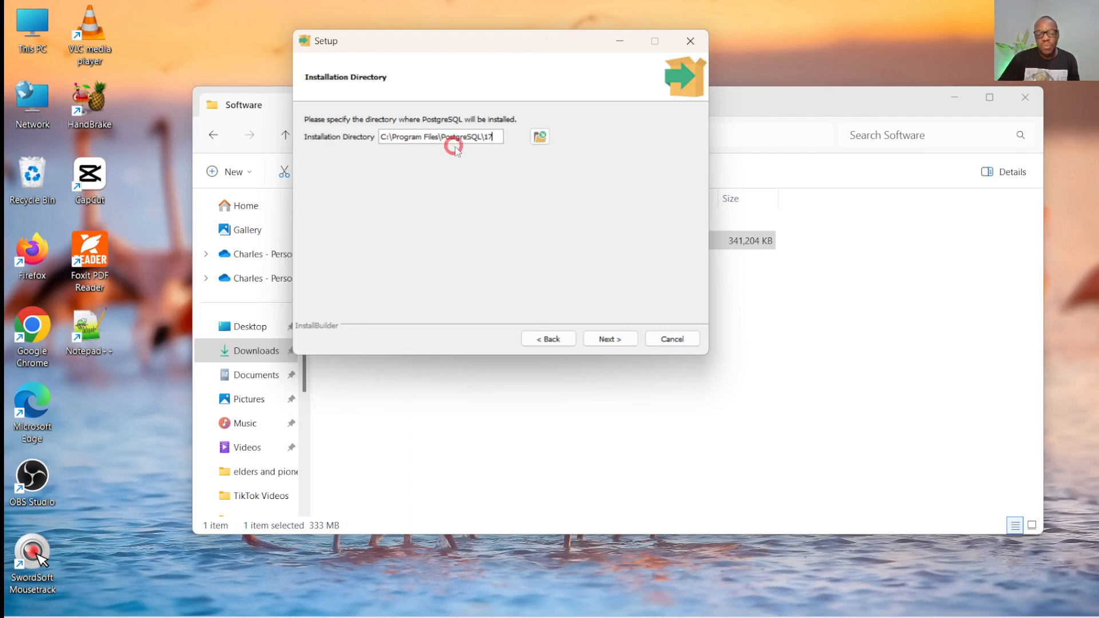
{"action": "left_click", "coordinate": [617, 339]}
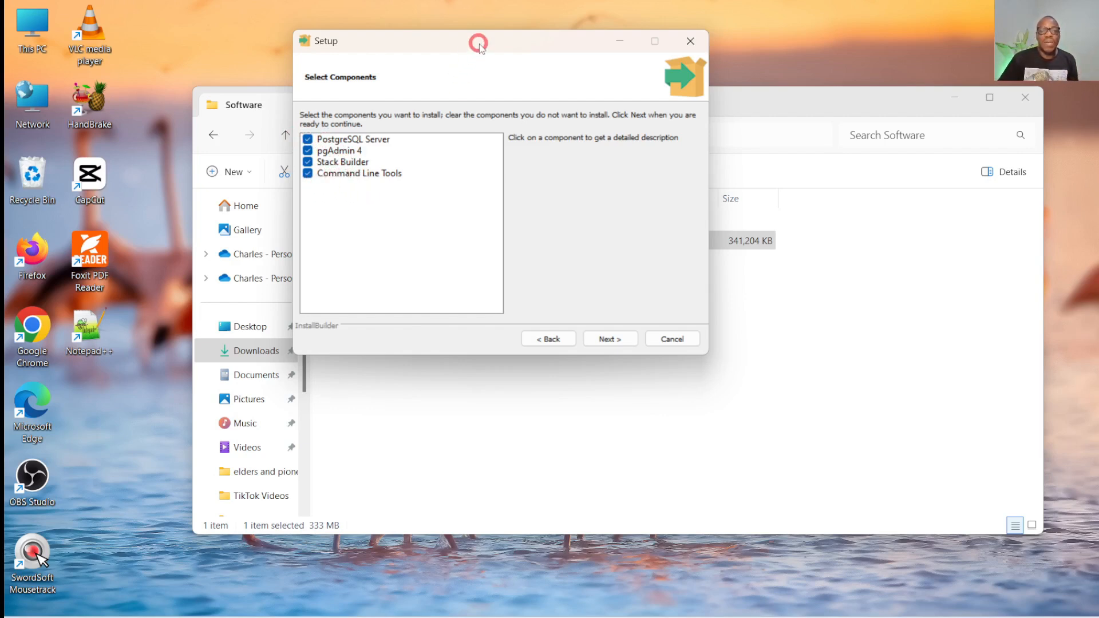
{"action": "left_click_drag", "start_coordinate": [481, 38], "coordinate": [419, 104]}
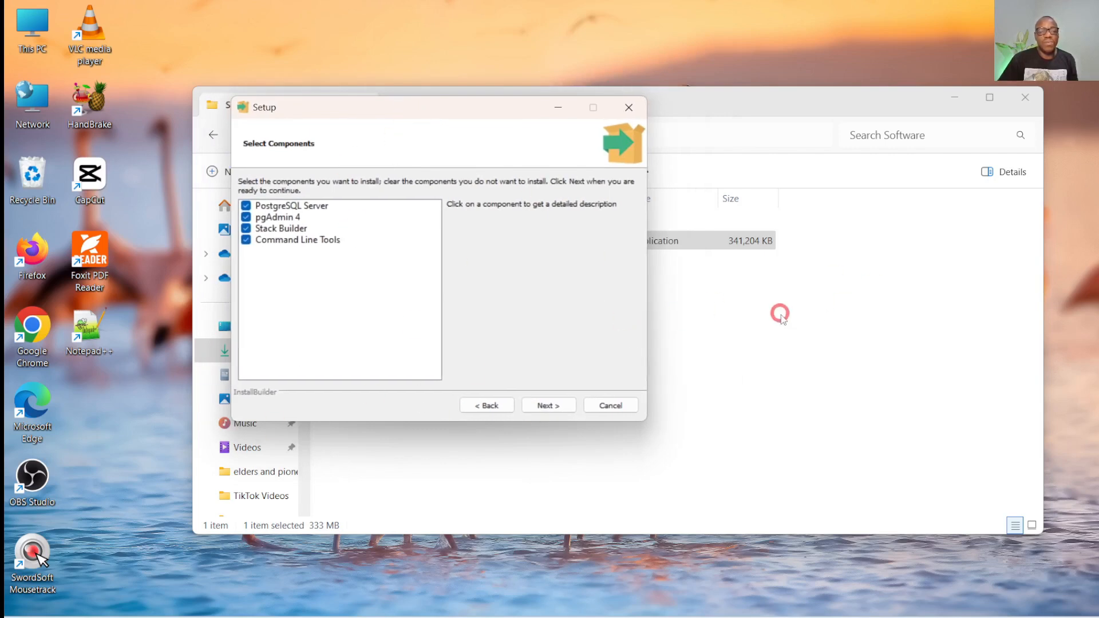
{"action": "left_click", "coordinate": [548, 407]}
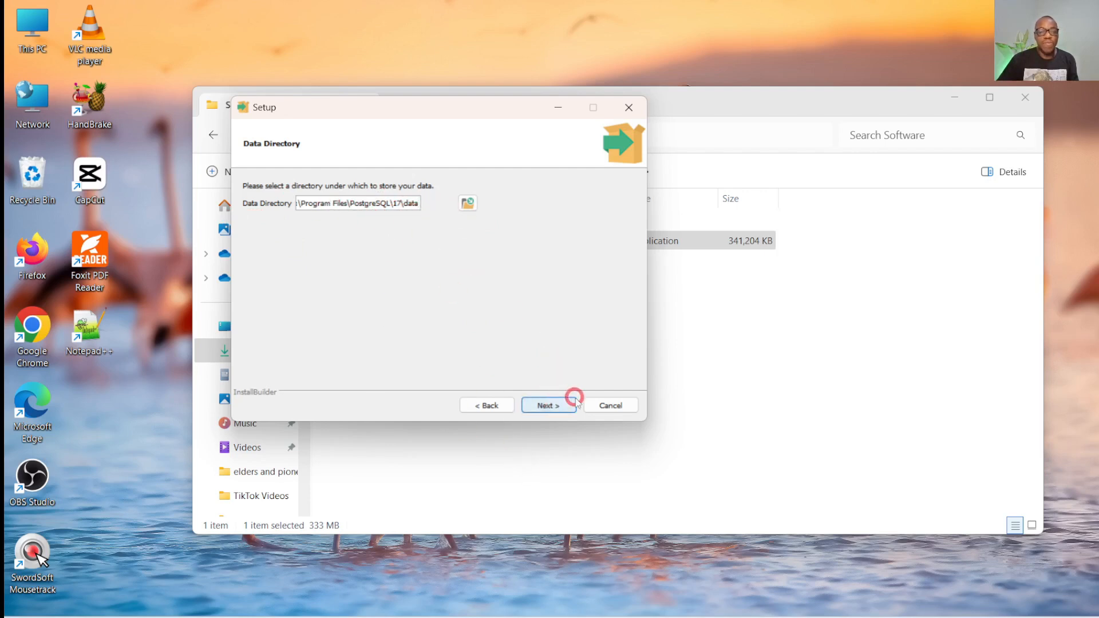
{"action": "left_click", "coordinate": [550, 404]}
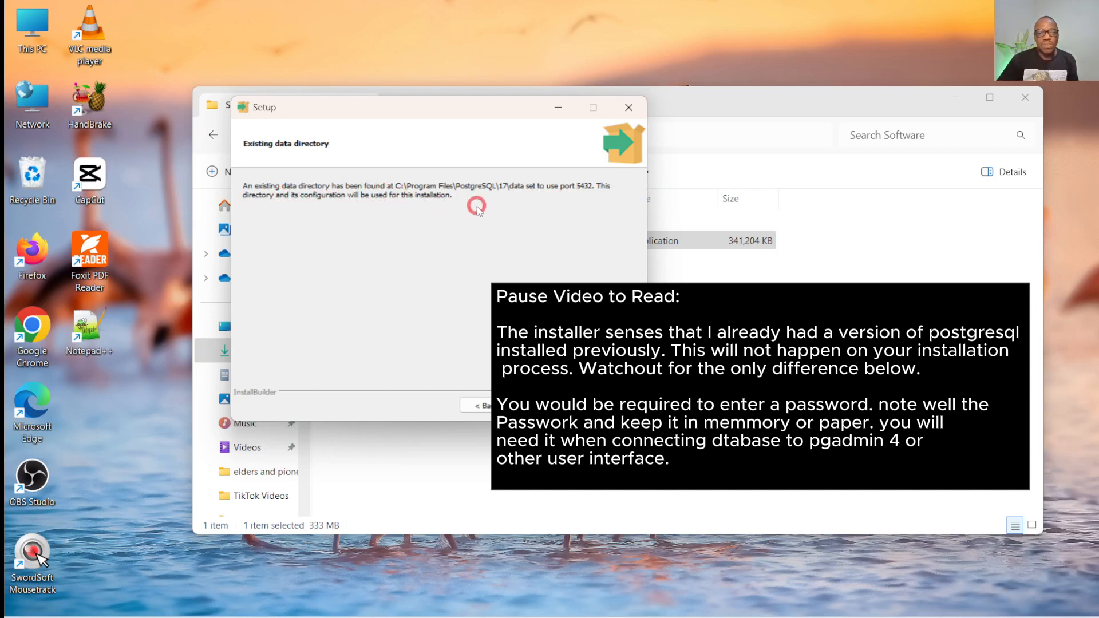
{"action": "key", "text": "Return"}
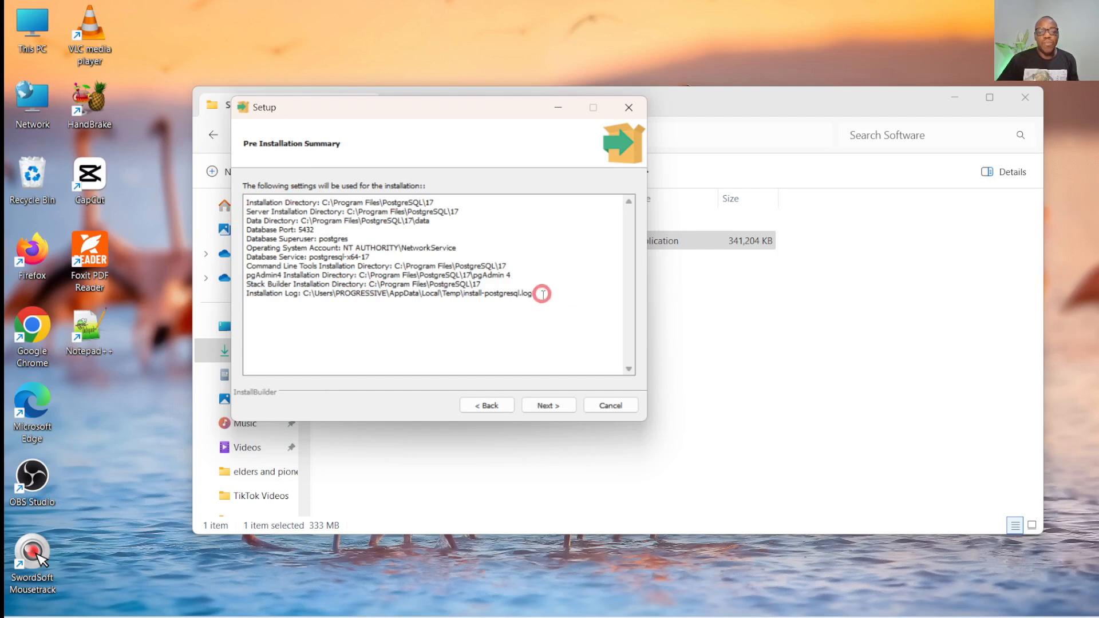
Review the pre-installation summary, highlighting the full settings list, the database port and the database superuser.
{"action": "left_click_drag", "start_coordinate": [539, 292], "coordinate": [185, 181]}
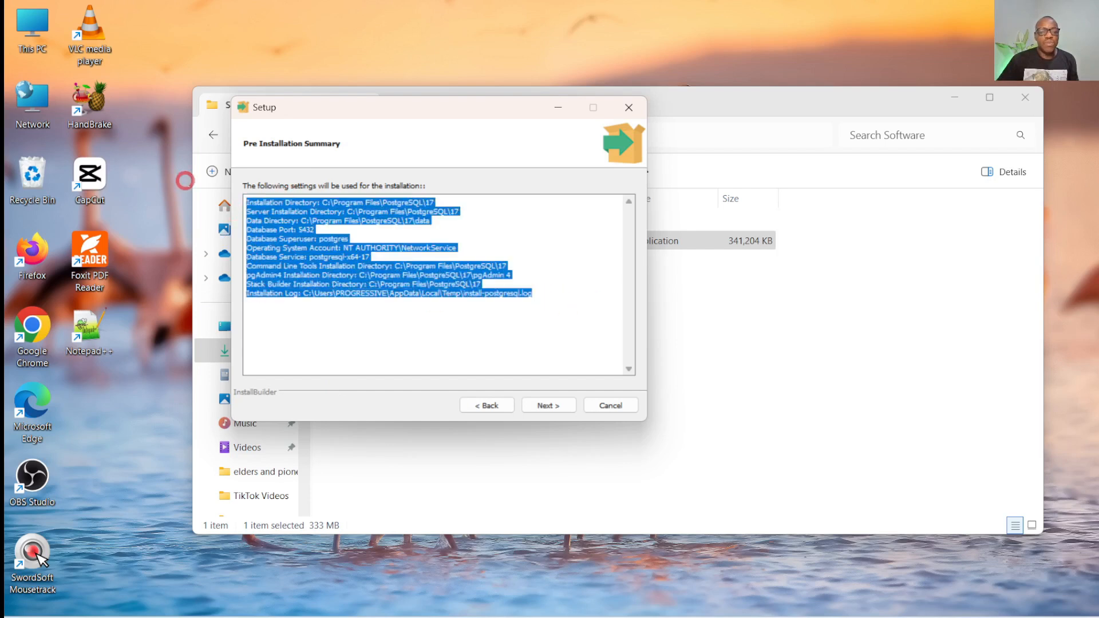
{"action": "left_click", "coordinate": [372, 273]}
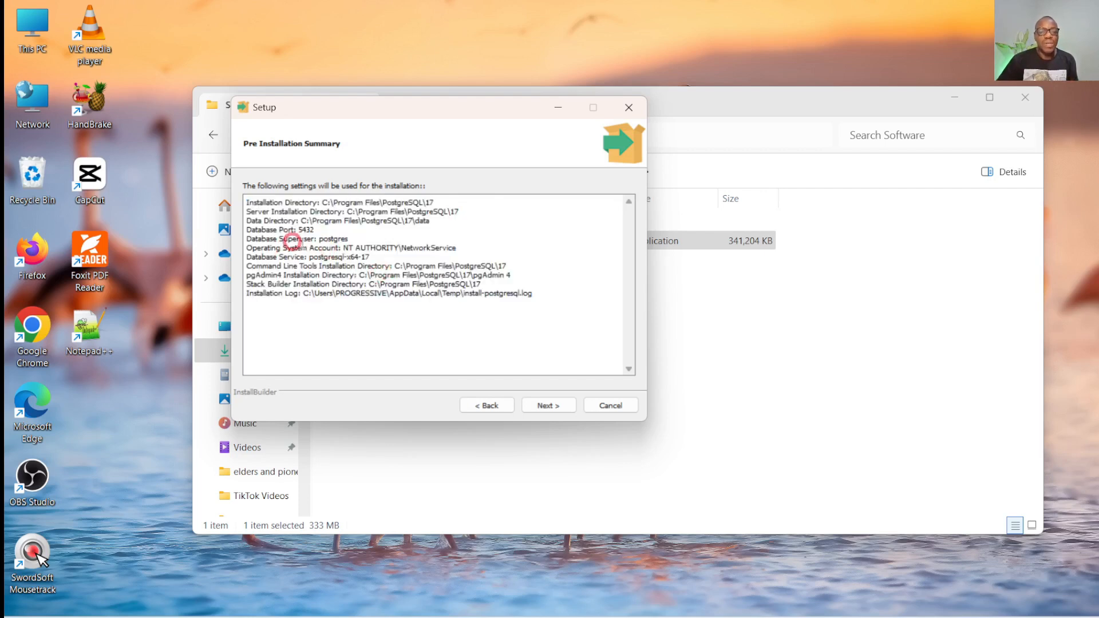
{"action": "left_click_drag", "start_coordinate": [321, 228], "coordinate": [232, 226]}
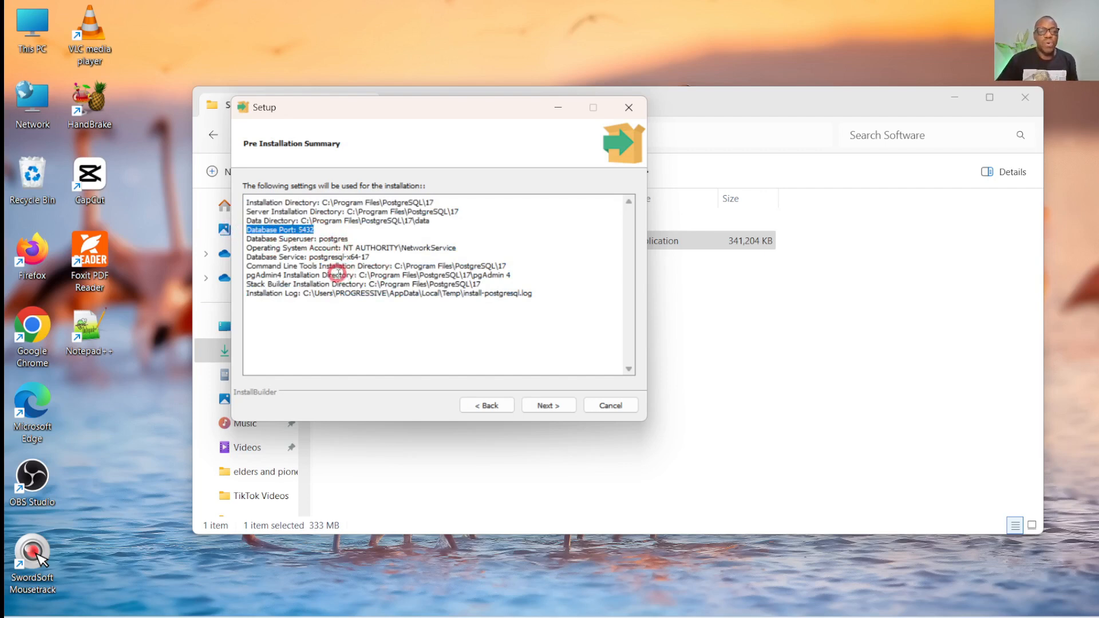
{"action": "left_click_drag", "start_coordinate": [350, 239], "coordinate": [184, 233]}
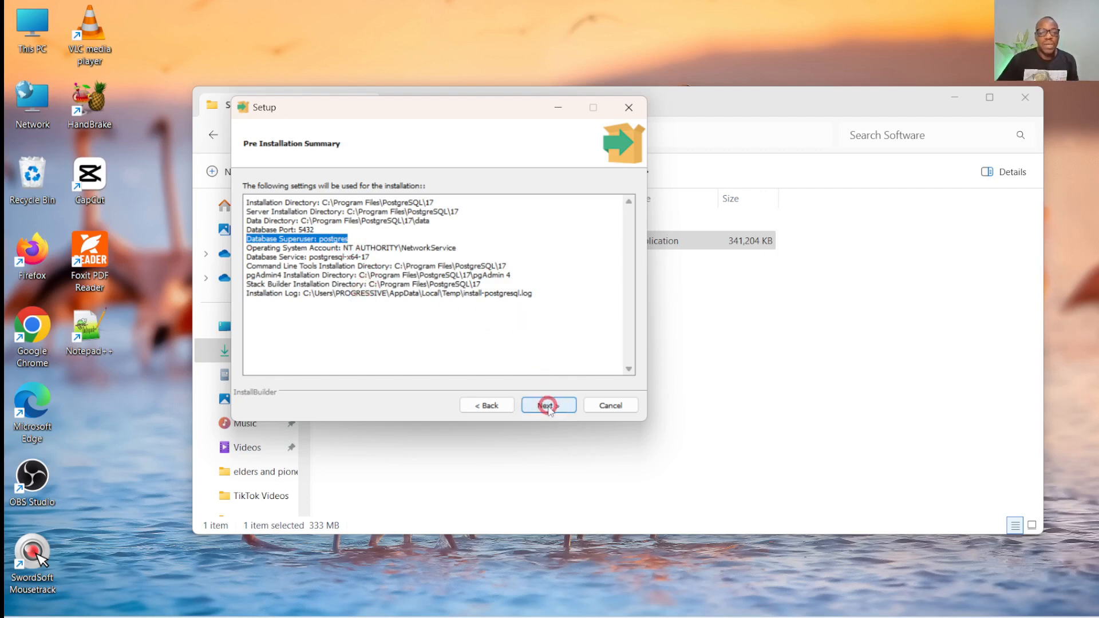
{"action": "left_click_drag", "start_coordinate": [535, 293], "coordinate": [238, 189]}
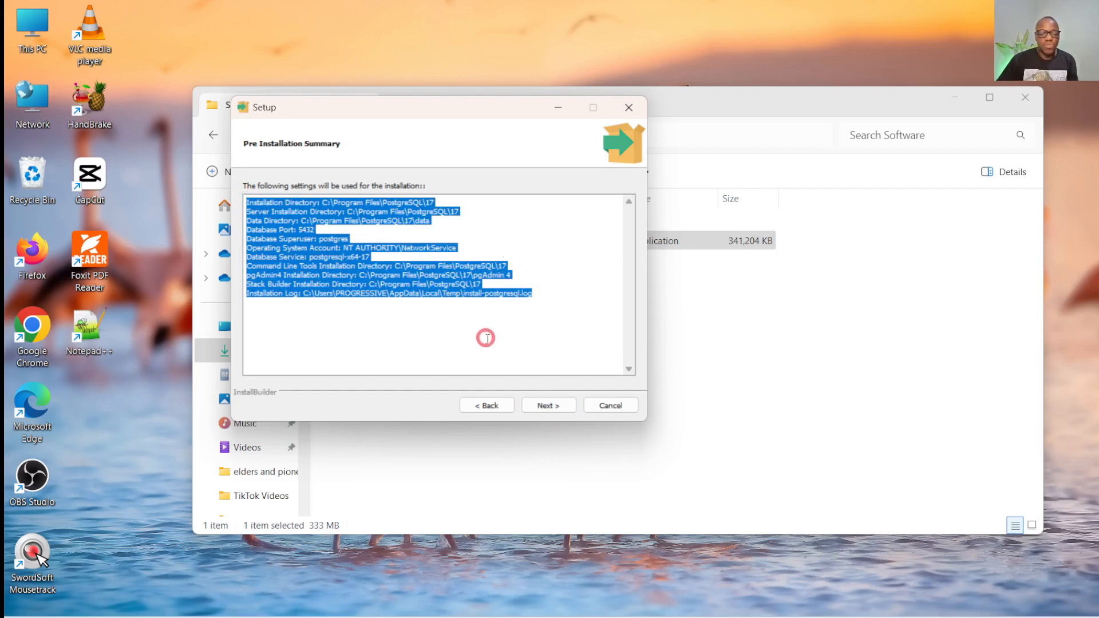
Accept the pre-installation summary and start installing PostgreSQL.
{"action": "left_click", "coordinate": [544, 406]}
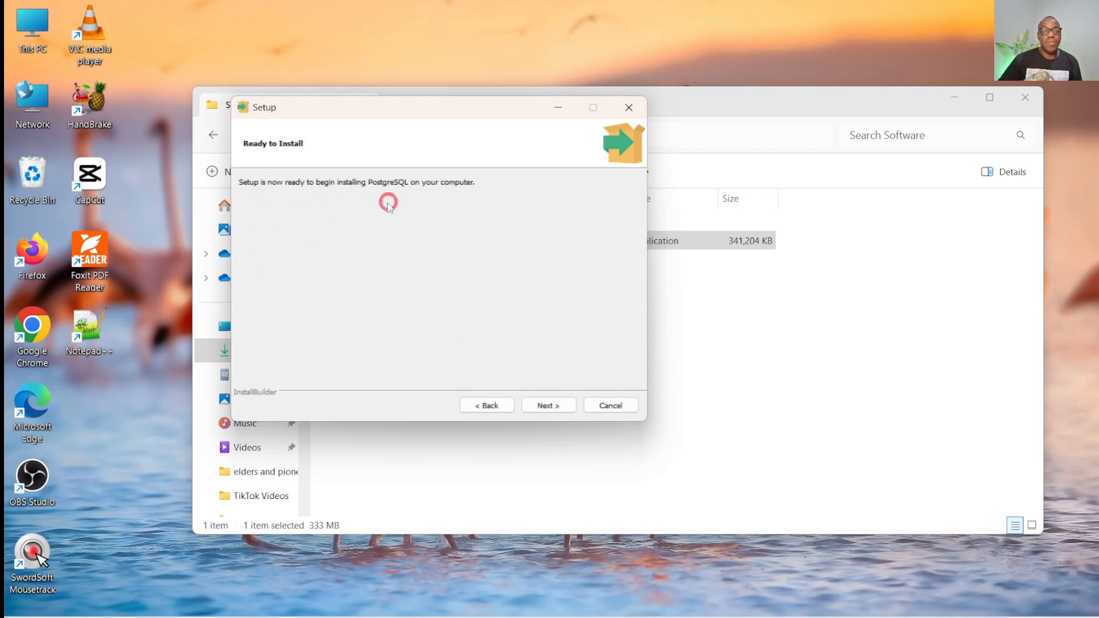
{"action": "left_click", "coordinate": [548, 407]}
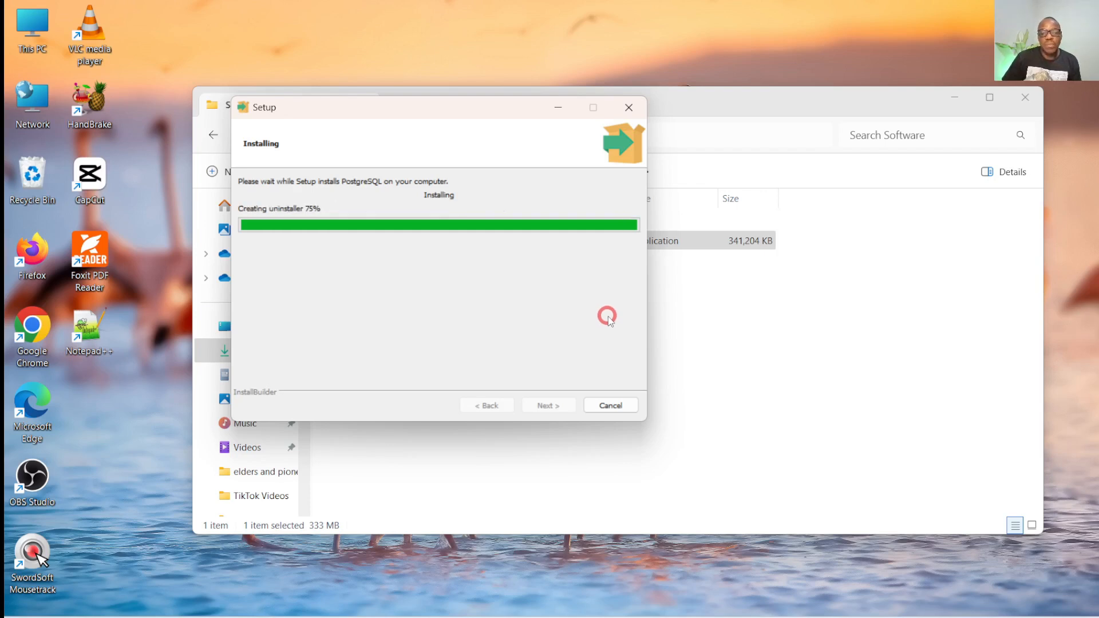
Turn off launching Stack Builder at exit and finish the PostgreSQL setup wizard.
{"action": "left_click_drag", "start_coordinate": [469, 109], "coordinate": [545, 72]}
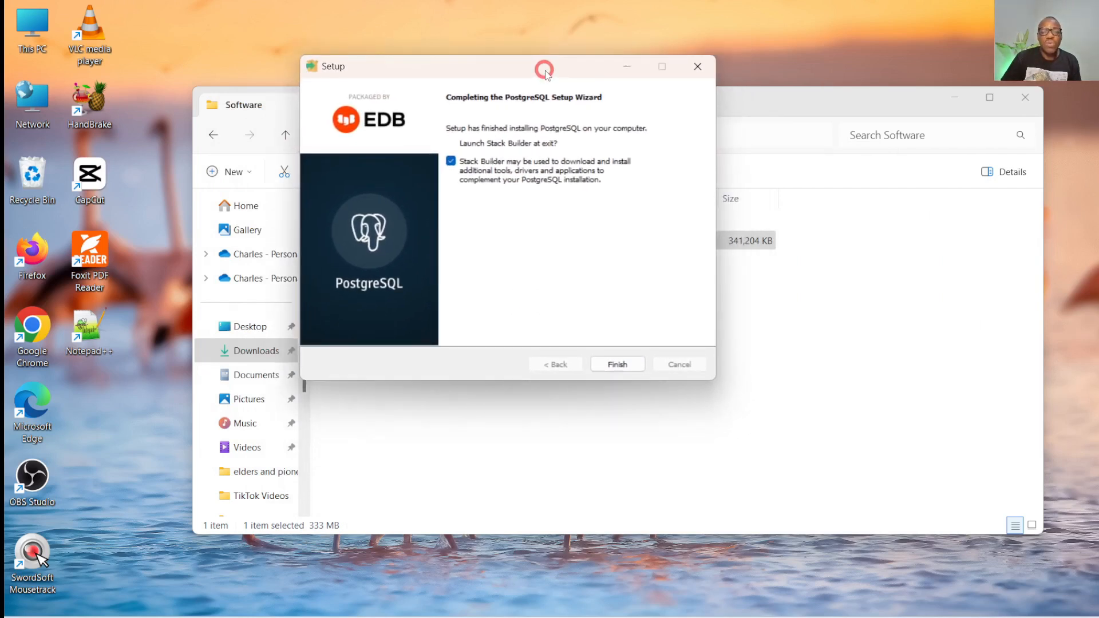
{"action": "left_click", "coordinate": [620, 368]}
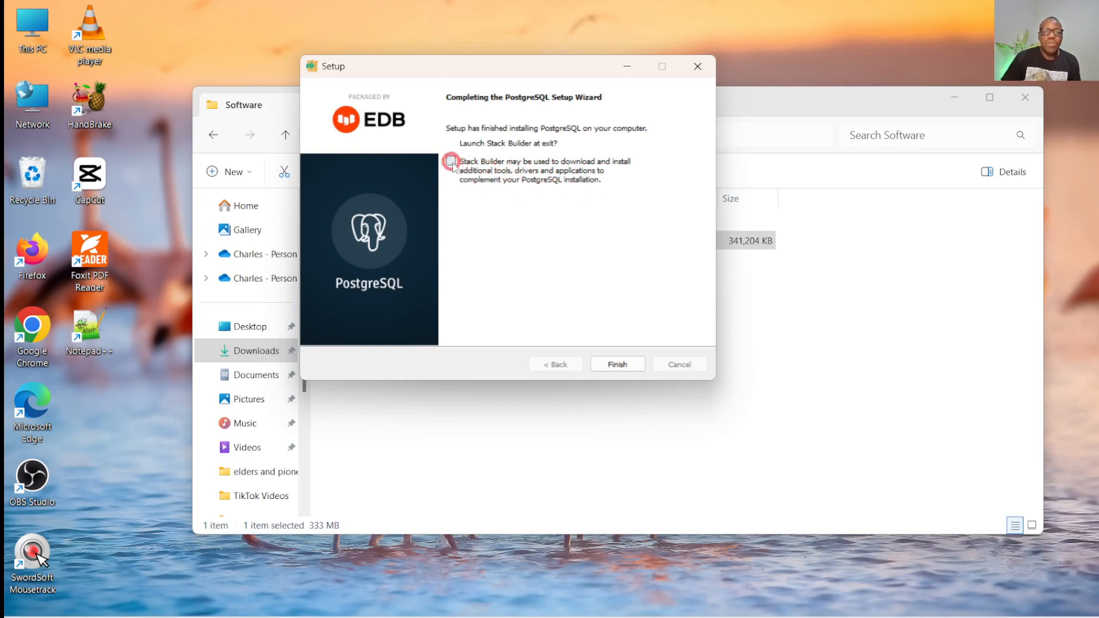
{"action": "left_click", "coordinate": [452, 162]}
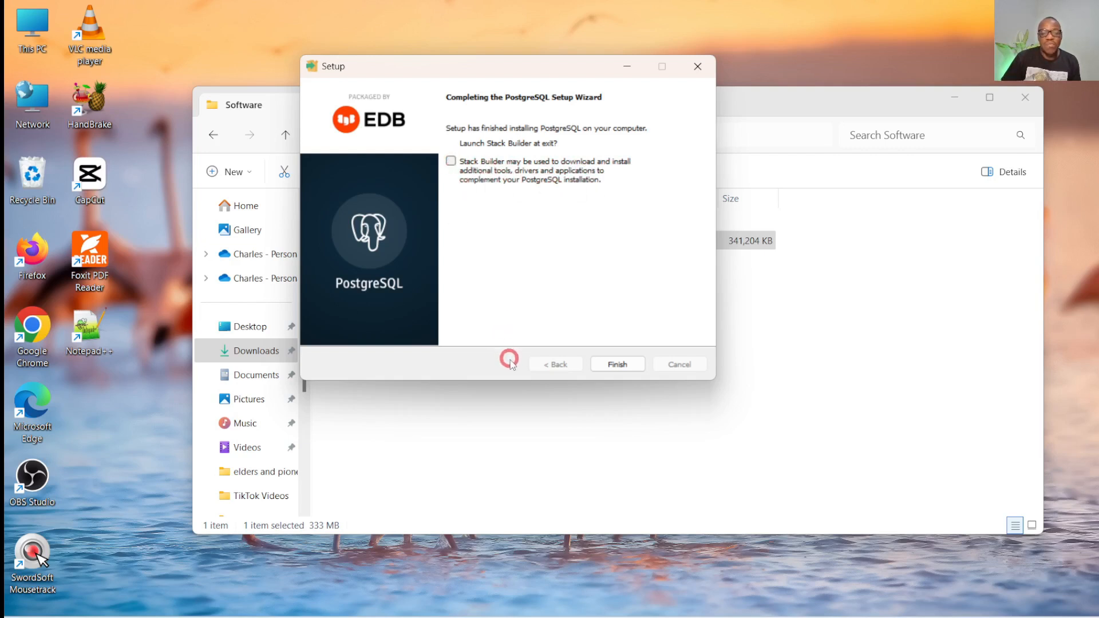
{"action": "left_click_drag", "start_coordinate": [545, 70], "coordinate": [545, 123]}
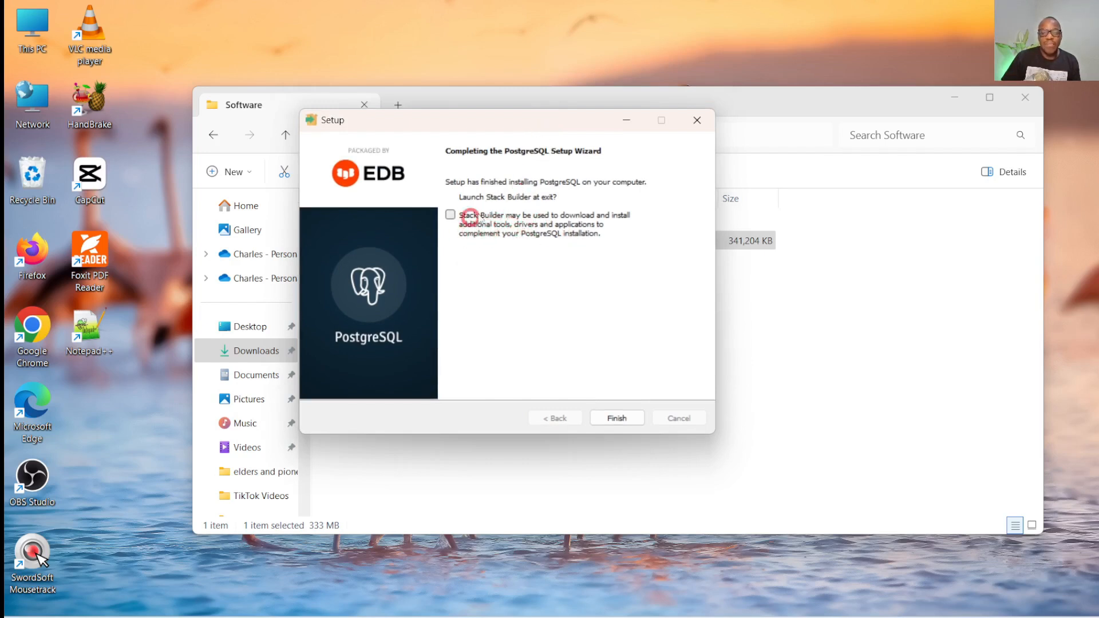
{"action": "left_click", "coordinate": [621, 417]}
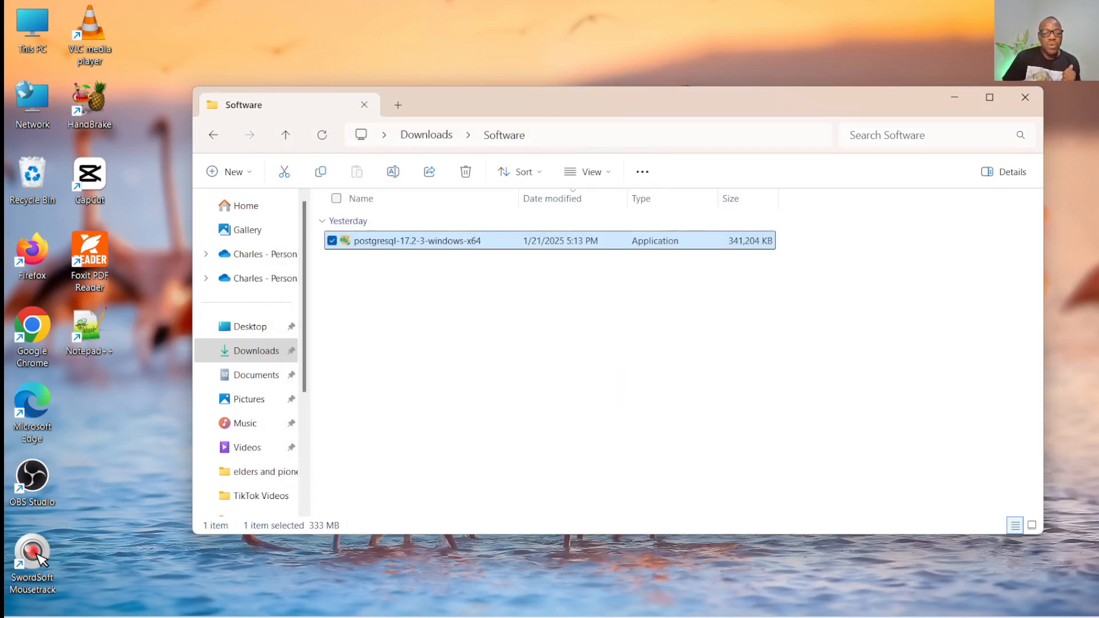
{"action": "key", "text": "super"}
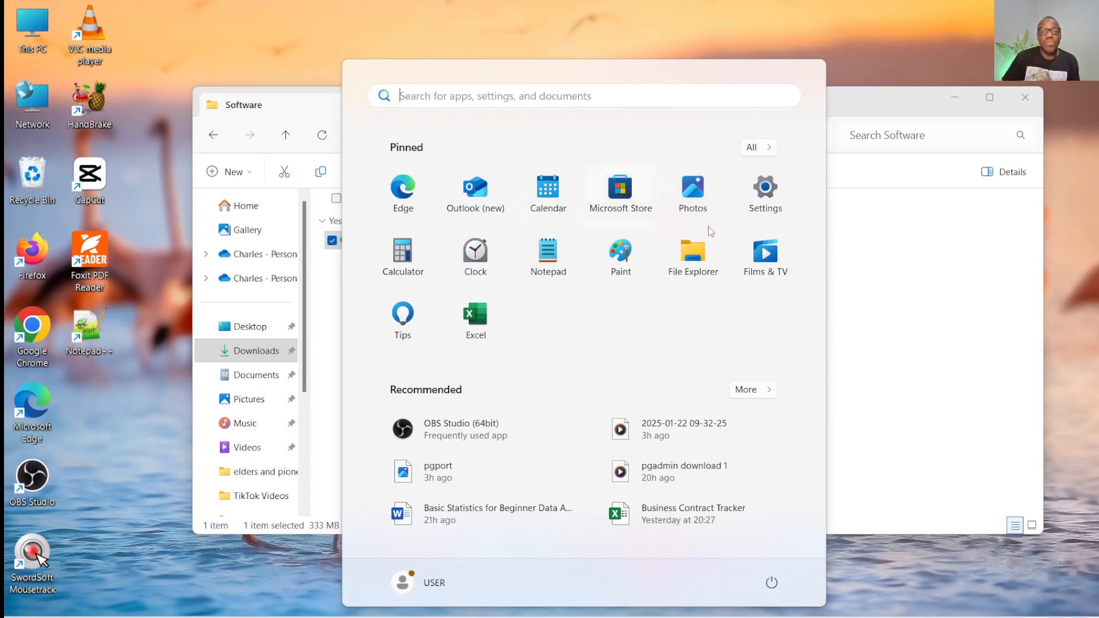
{"action": "left_click", "coordinate": [753, 148]}
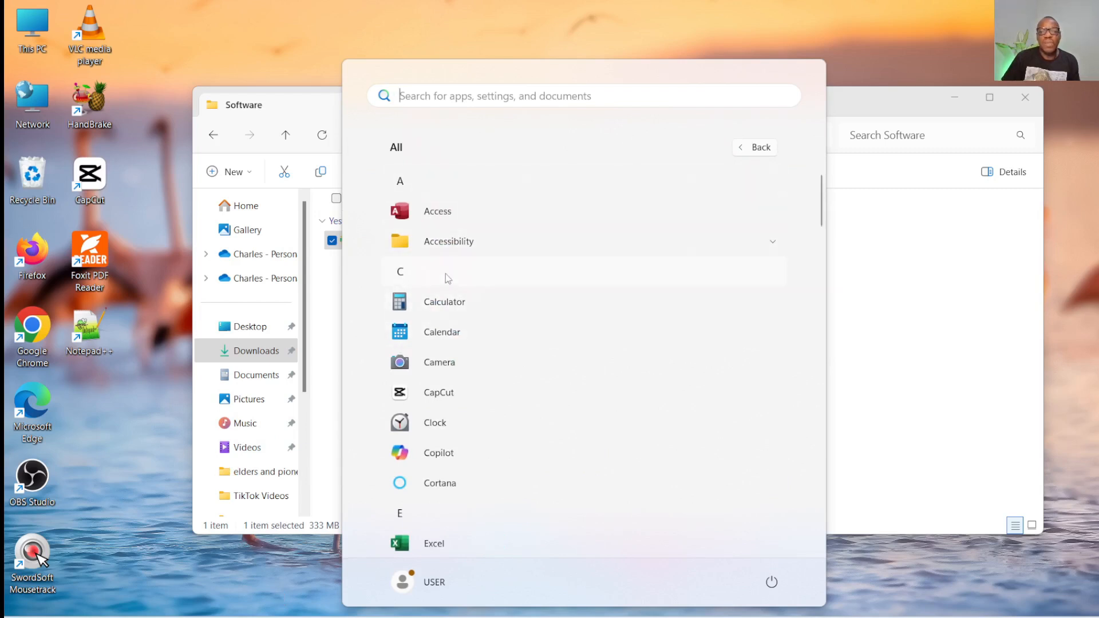
{"action": "scroll", "coordinate": [449, 331], "scroll_direction": "down", "scroll_amount": 7}
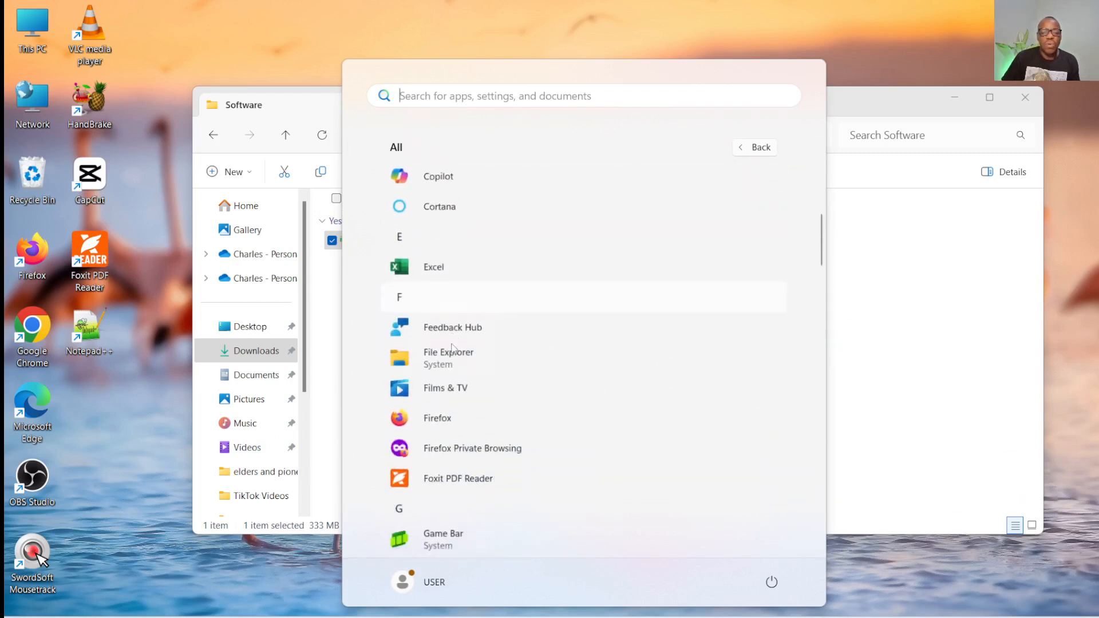
{"action": "scroll", "coordinate": [453, 347], "scroll_direction": "down", "scroll_amount": 5}
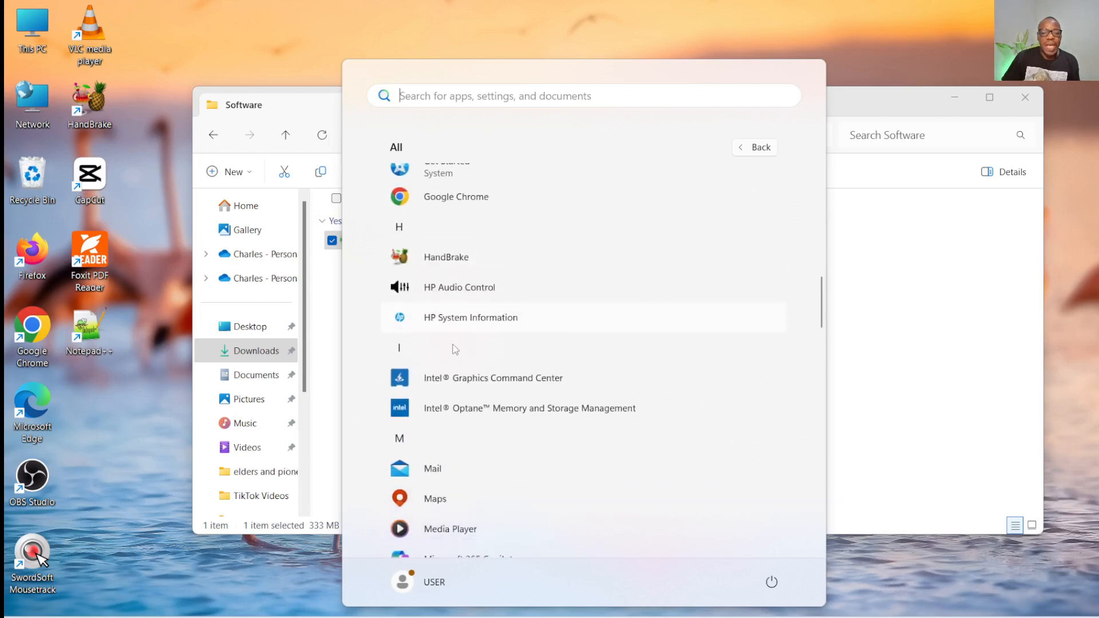
{"action": "scroll", "coordinate": [455, 349], "scroll_direction": "down", "scroll_amount": 3}
{"action": "scroll", "coordinate": [453, 349], "scroll_direction": "down", "scroll_amount": 7}
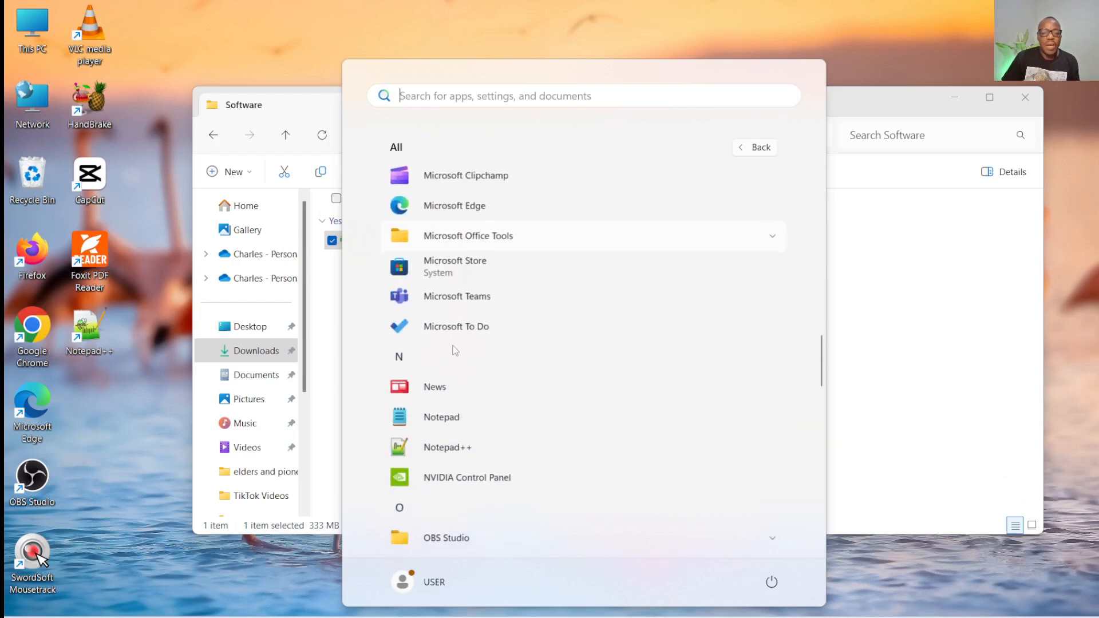
{"action": "scroll", "coordinate": [455, 365], "scroll_direction": "down", "scroll_amount": 5}
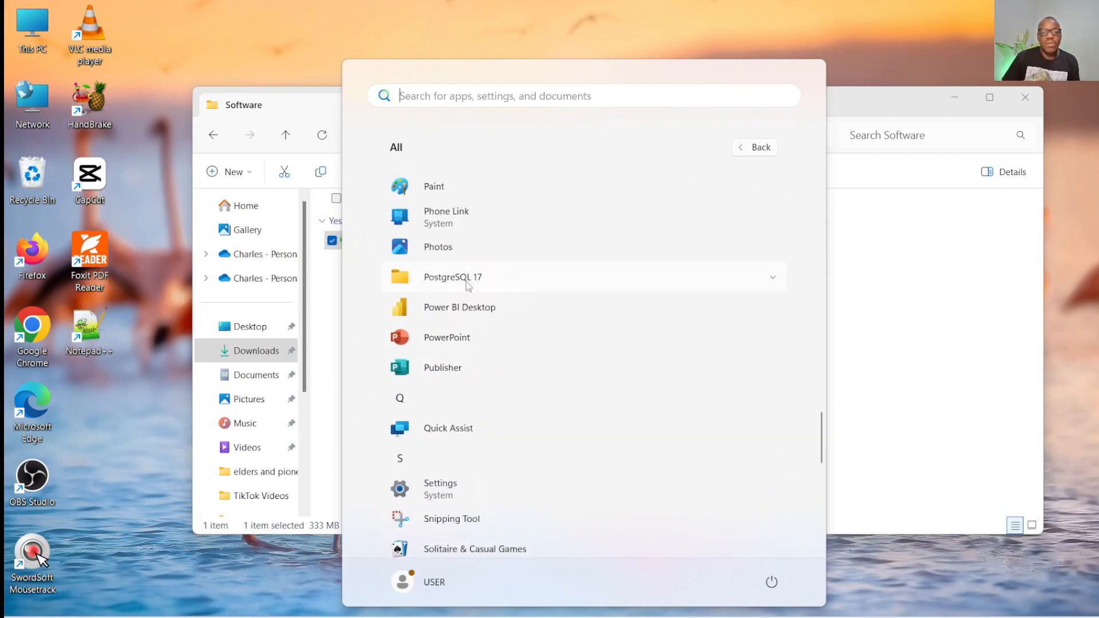
{"action": "right_click", "coordinate": [896, 40]}
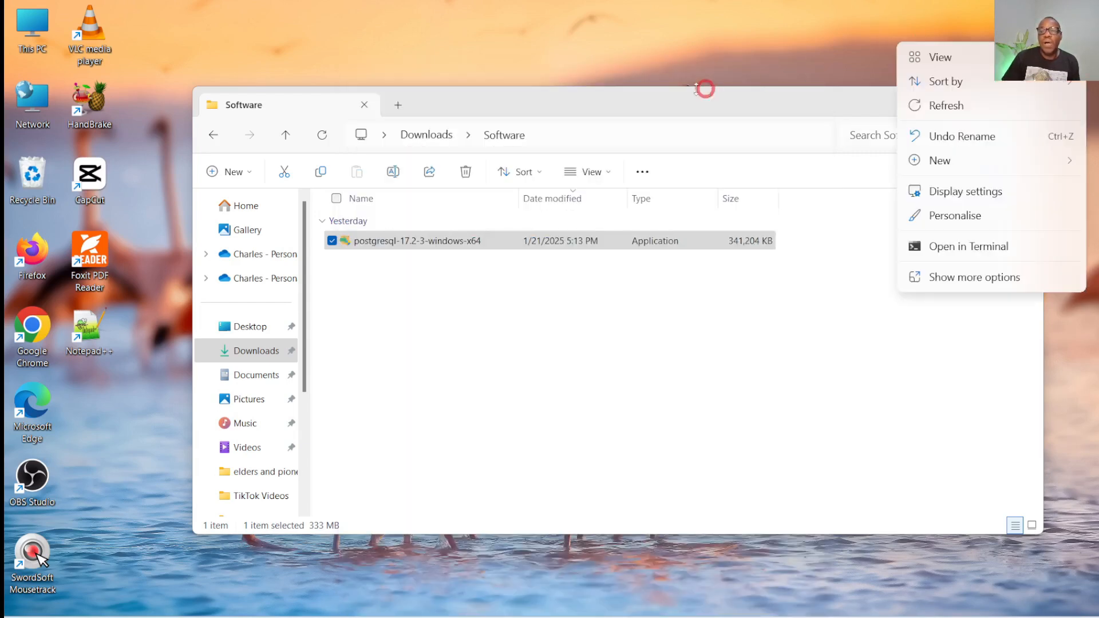
{"action": "left_click", "coordinate": [720, 103]}
{"action": "right_click", "coordinate": [683, 52]}
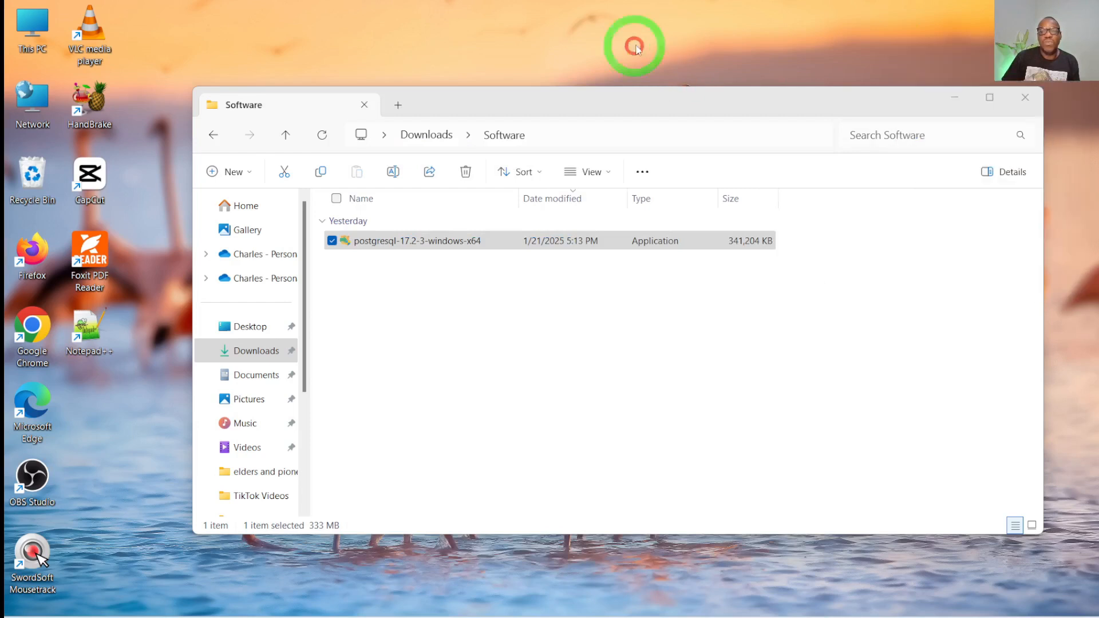
{"action": "left_click", "coordinate": [726, 109]}
{"action": "right_click", "coordinate": [694, 50]}
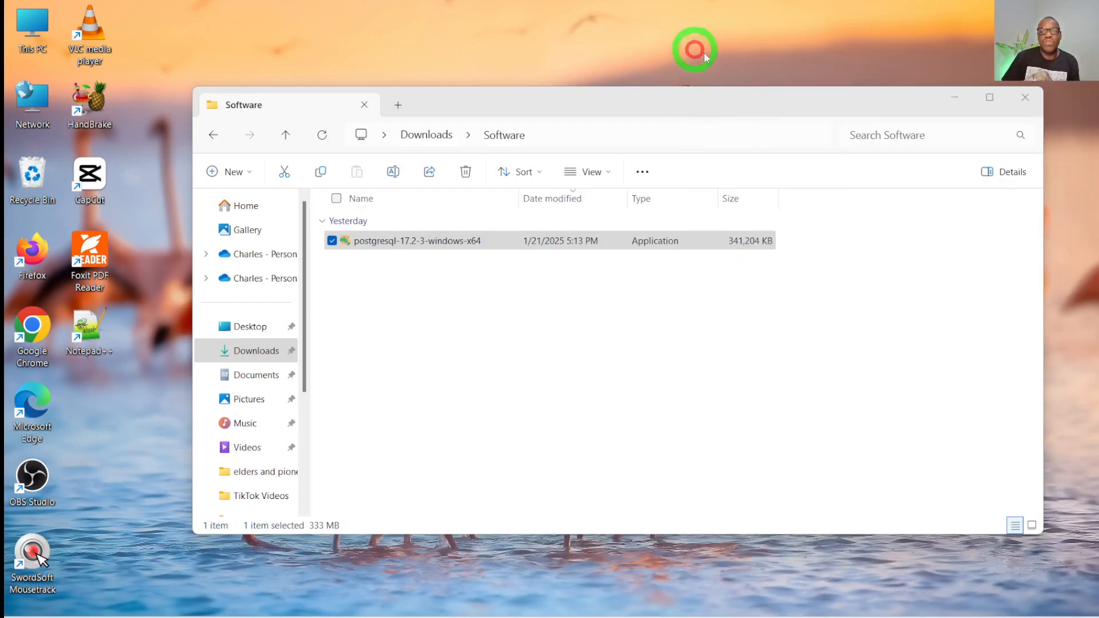
{"action": "left_click", "coordinate": [777, 144]}
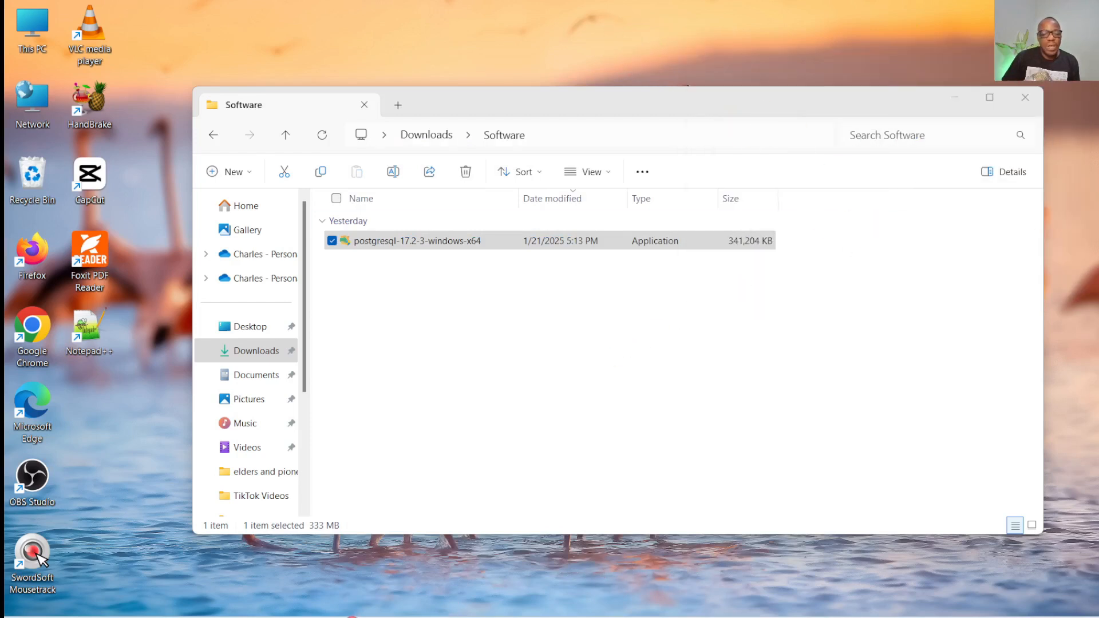
Find the PostgreSQL 17 folder among all installed apps and launch pgAdmin 4 from it.
{"action": "left_click", "coordinate": [372, 617]}
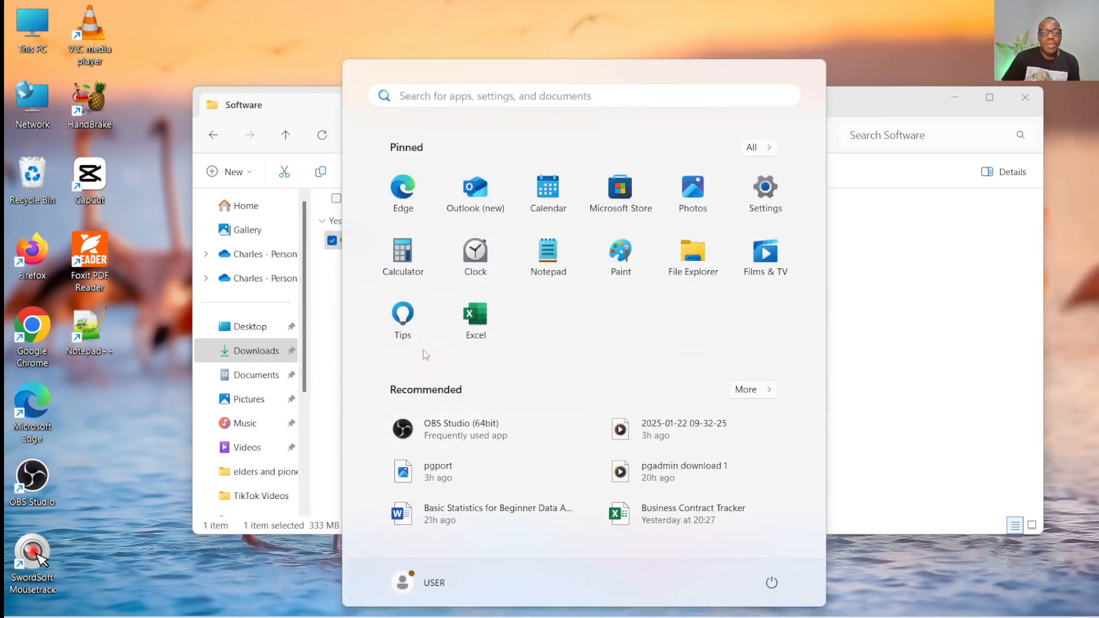
{"action": "left_click", "coordinate": [764, 151]}
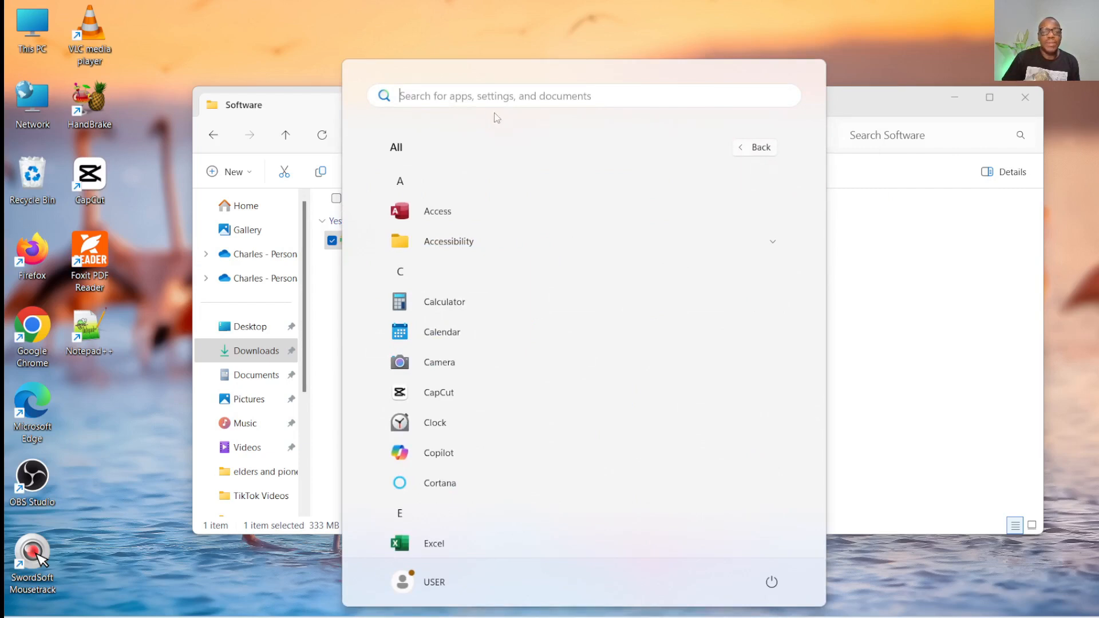
{"action": "scroll", "coordinate": [432, 407], "scroll_direction": "down", "scroll_amount": 10}
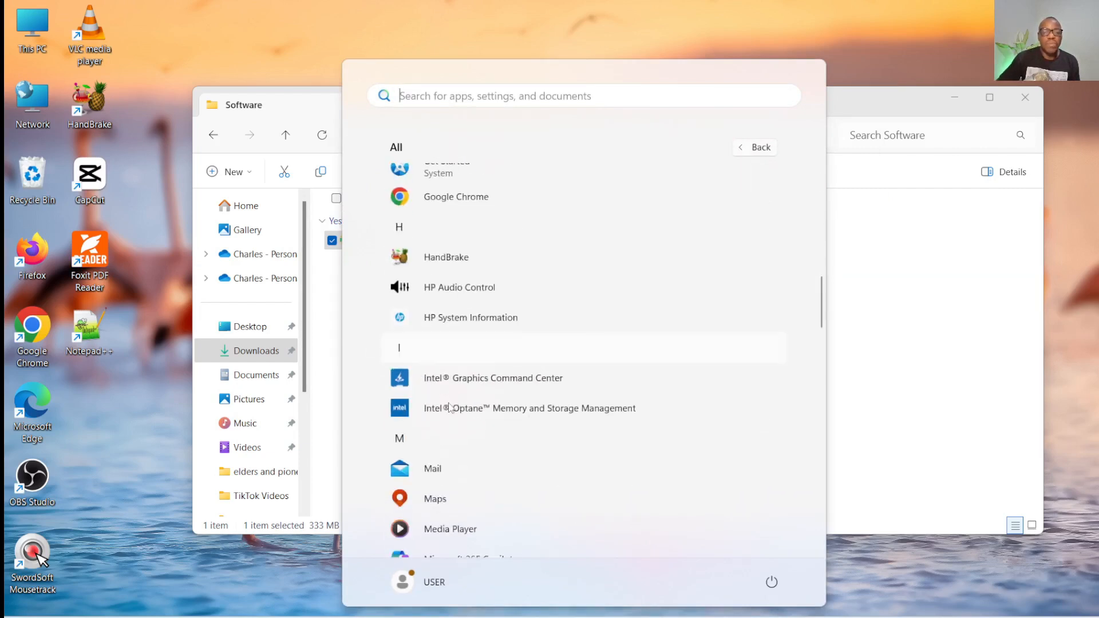
{"action": "scroll", "coordinate": [455, 344], "scroll_direction": "down", "scroll_amount": 10}
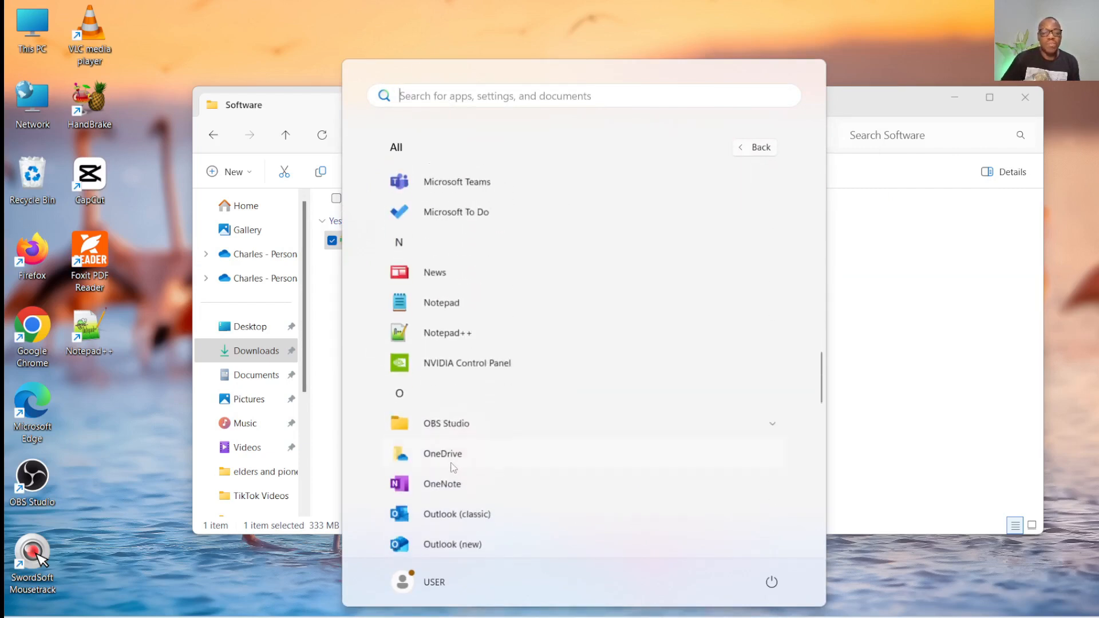
{"action": "scroll", "coordinate": [444, 464], "scroll_direction": "down", "scroll_amount": 3}
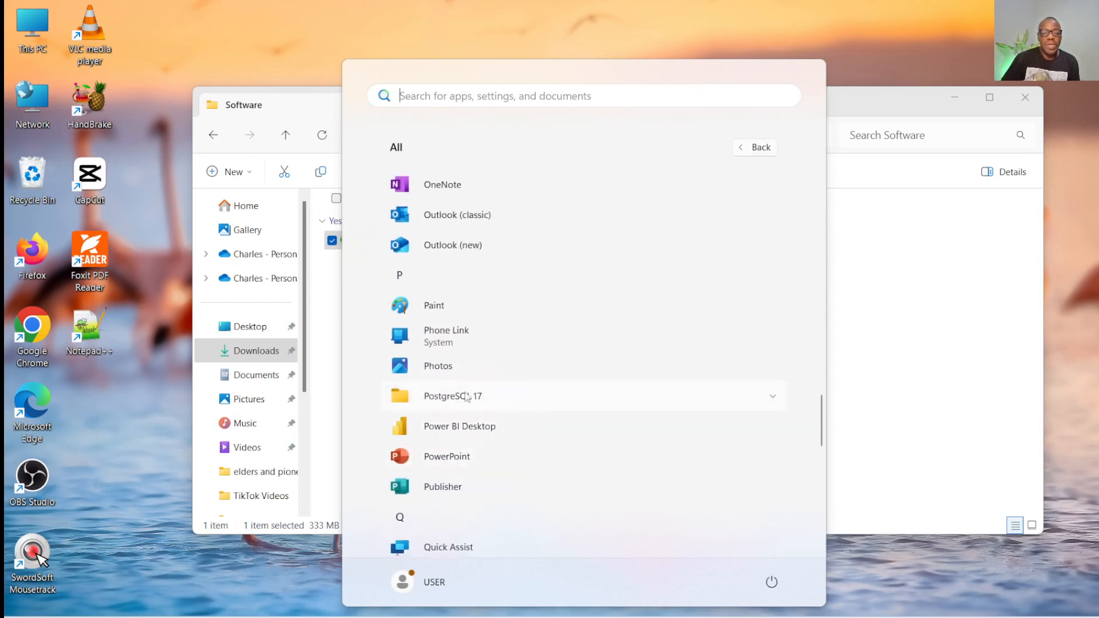
{"action": "left_click", "coordinate": [775, 397]}
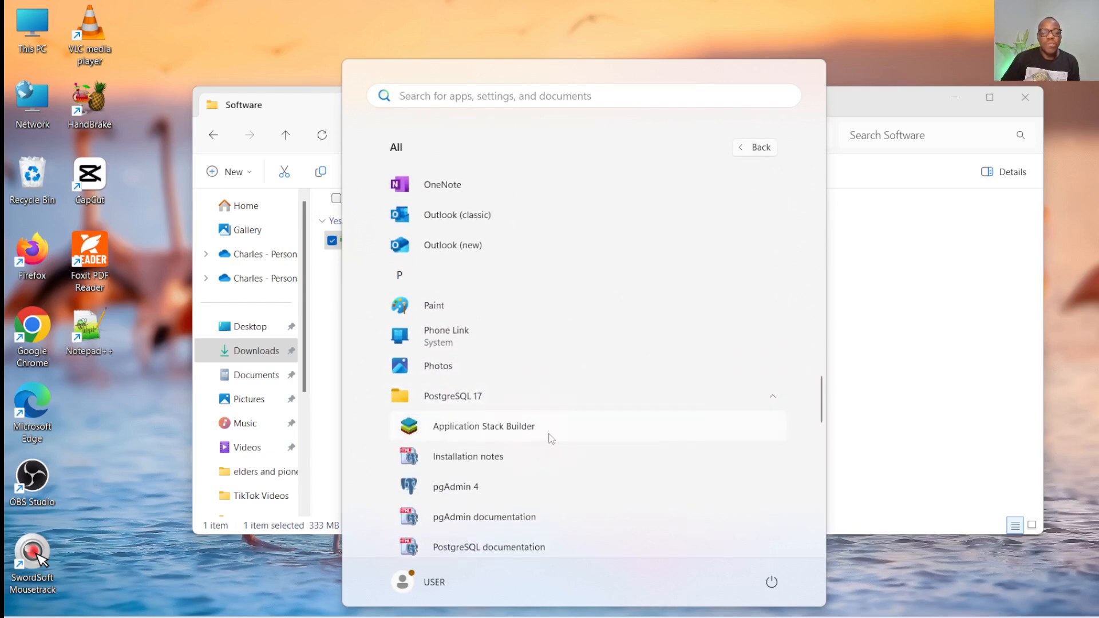
{"action": "scroll", "coordinate": [544, 449], "scroll_direction": "down", "scroll_amount": 2}
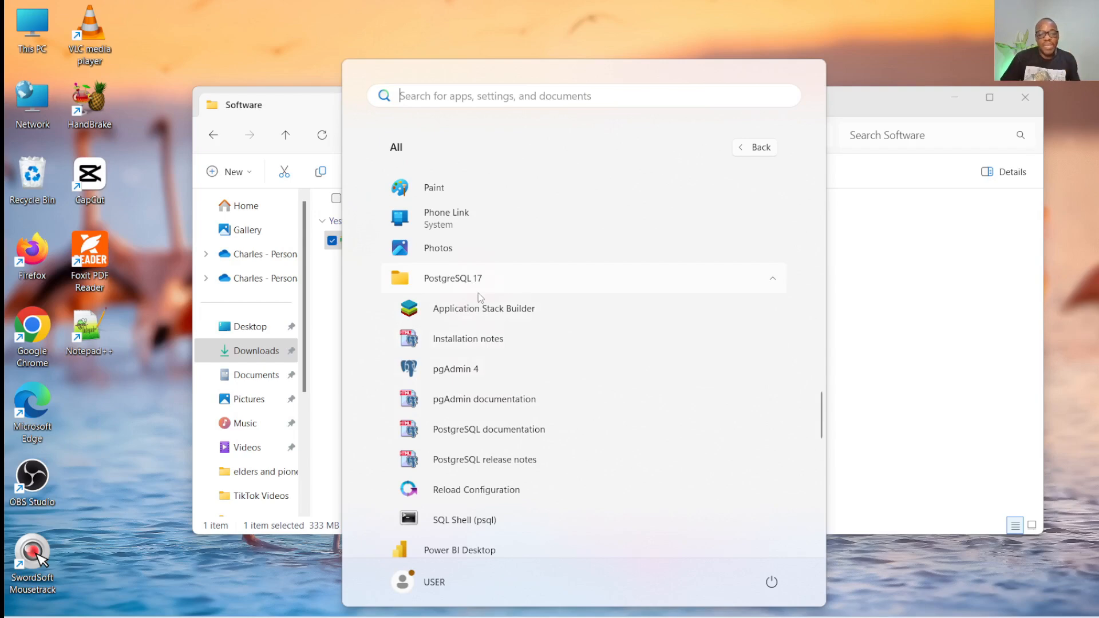
{"action": "left_click", "coordinate": [462, 370]}
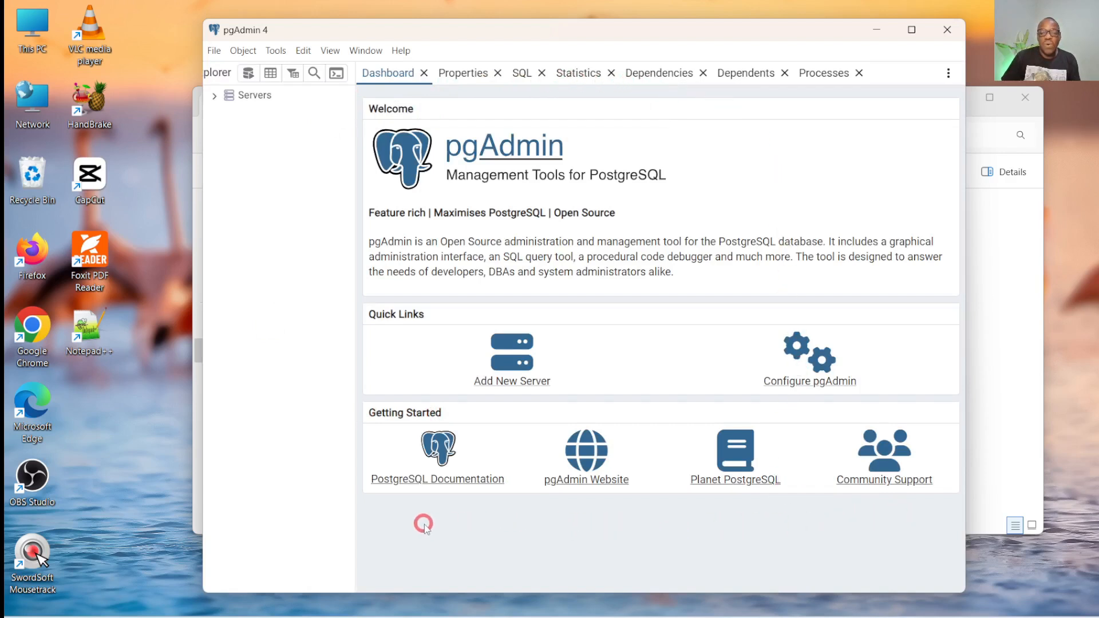
Connect to the PostgreSQL 17 server by entering the password for the postgres user, with Save Password turned on.
{"action": "left_click", "coordinate": [215, 97]}
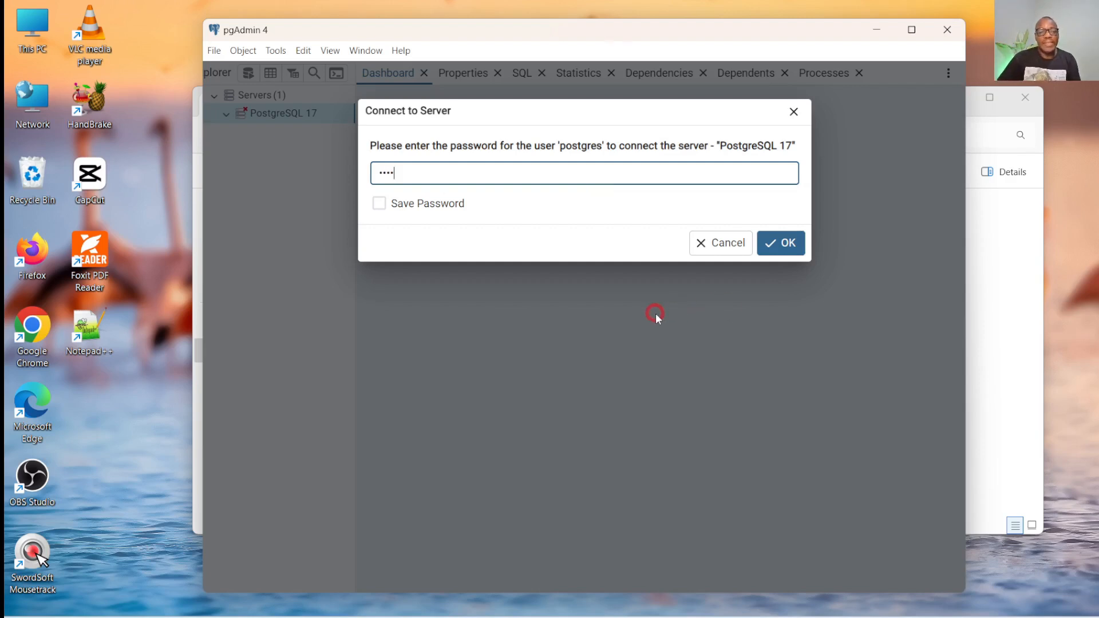
{"action": "left_click", "coordinate": [379, 203]}
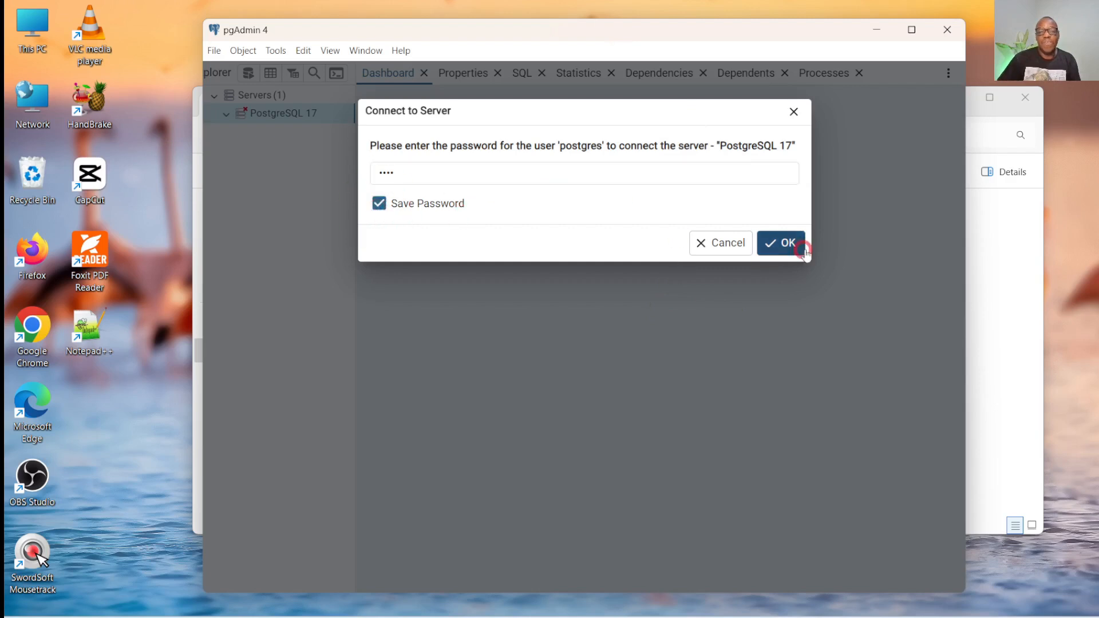
{"action": "left_click", "coordinate": [788, 243]}
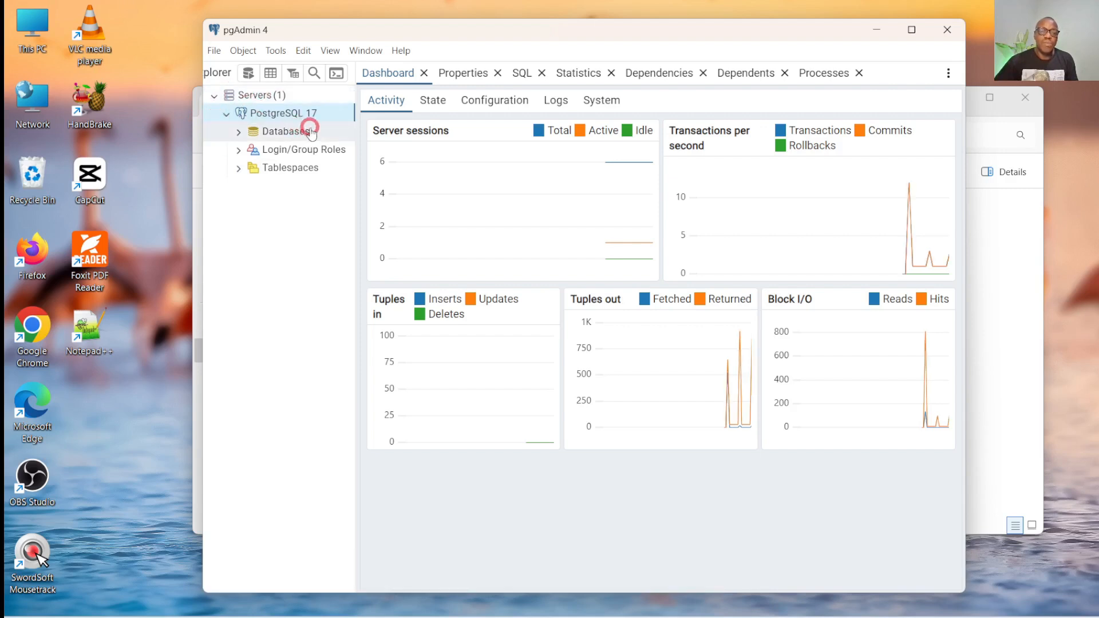
Maximize the pgAdmin window and expand the postgres database's public schema to inspect its Tables node.
{"action": "left_click", "coordinate": [238, 132]}
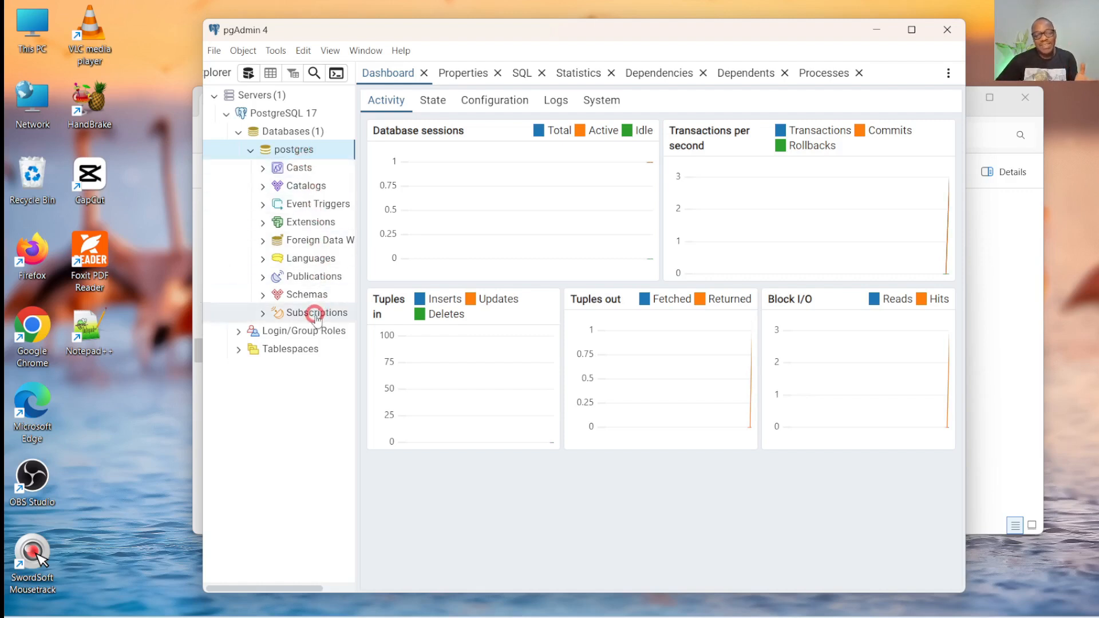
{"action": "left_click", "coordinate": [912, 31]}
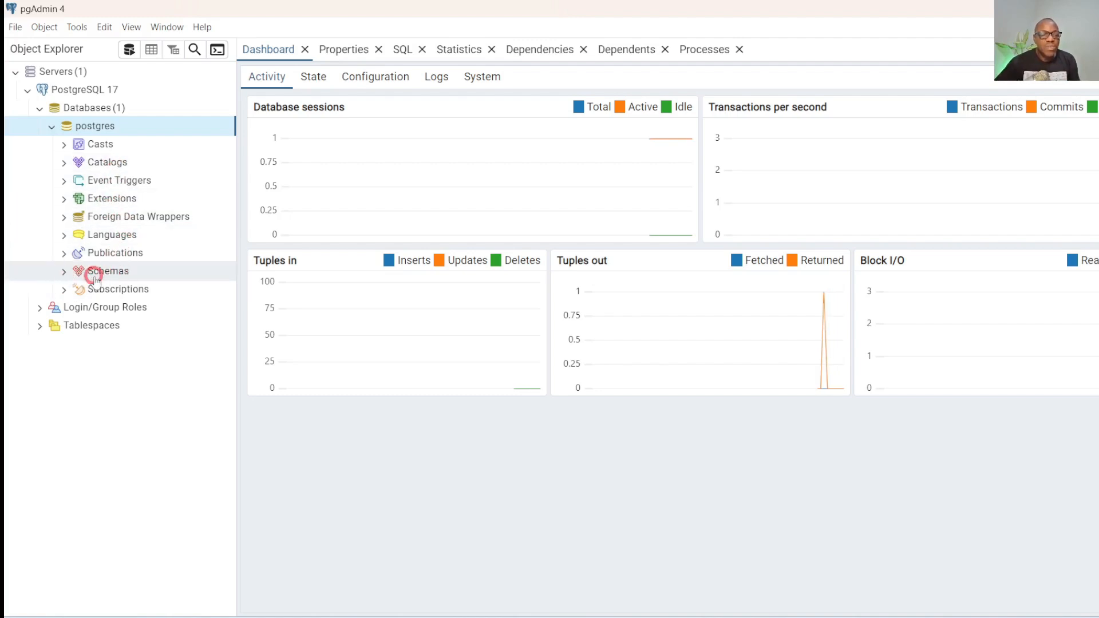
{"action": "left_click", "coordinate": [64, 272]}
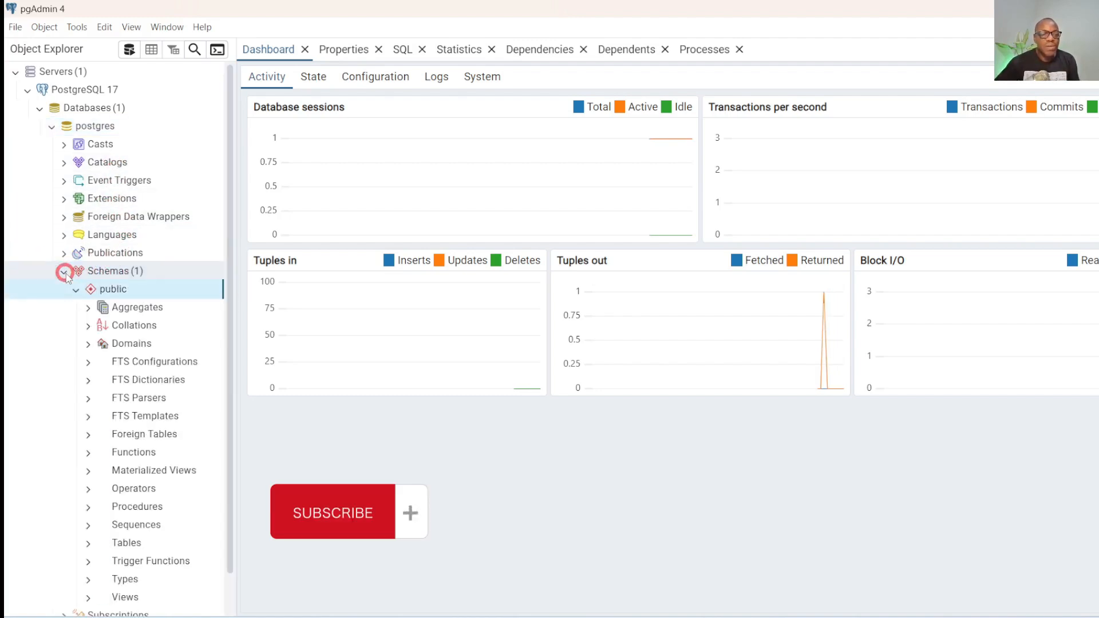
{"action": "scroll", "coordinate": [150, 304], "scroll_direction": "down", "scroll_amount": 1}
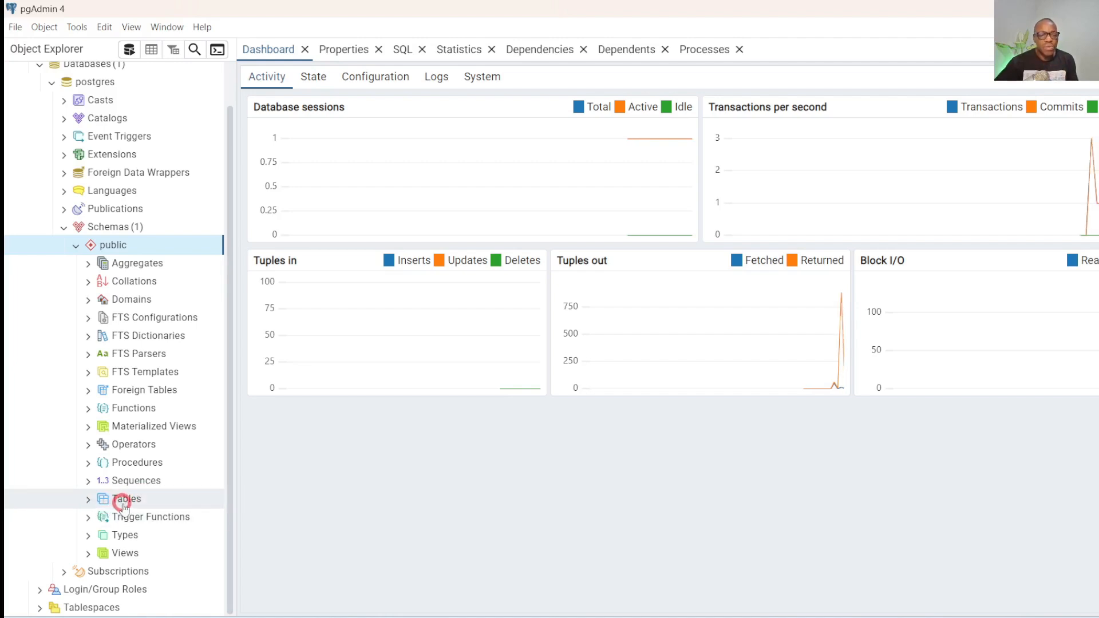
{"action": "left_click", "coordinate": [88, 500]}
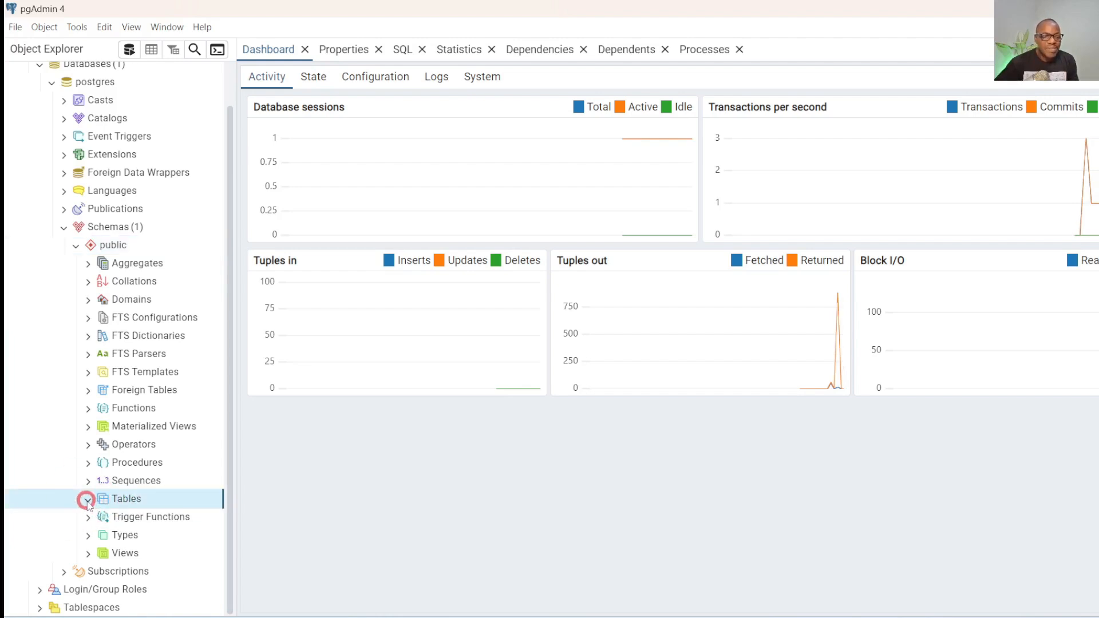
{"action": "left_click", "coordinate": [88, 499]}
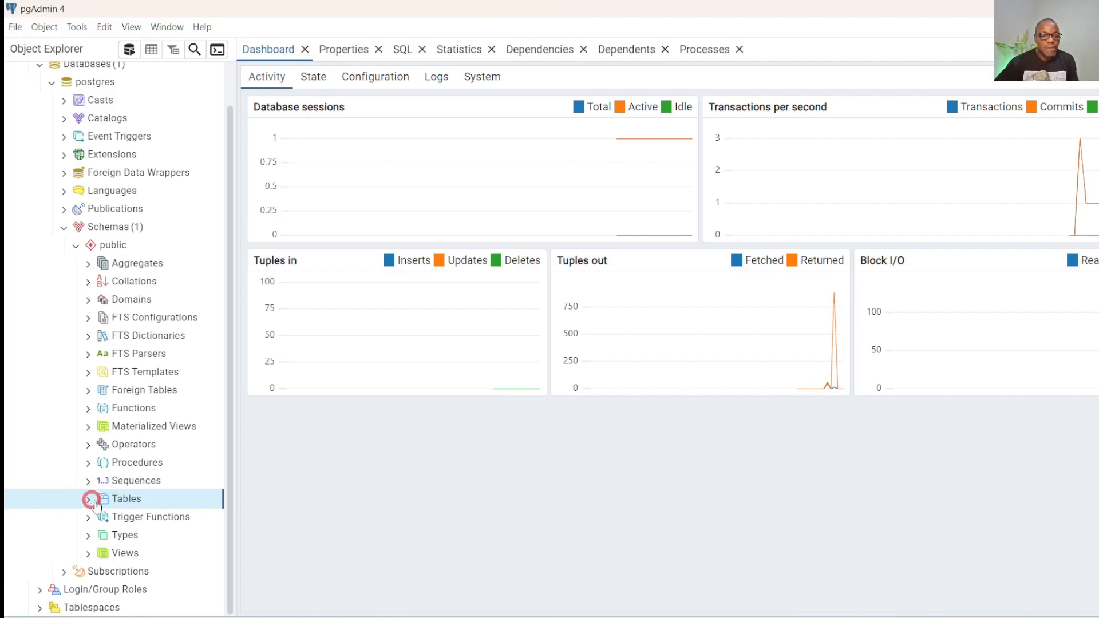
Look at the Create Table option for the public schema's Tables node, and open the Query Tool there.
{"action": "right_click", "coordinate": [141, 503]}
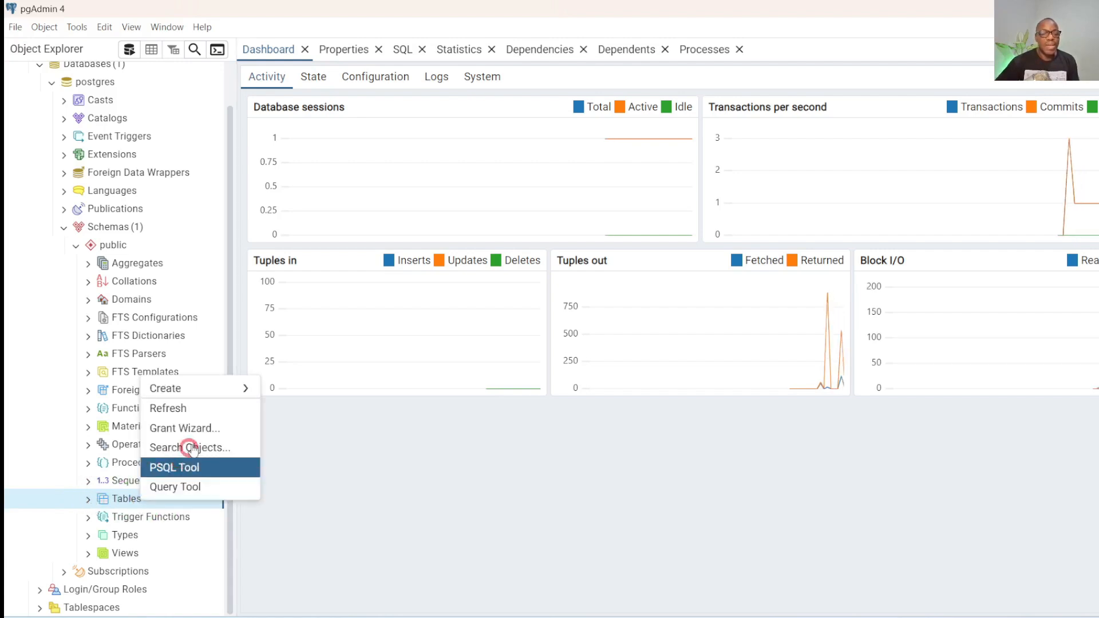
{"action": "left_click", "coordinate": [193, 389]}
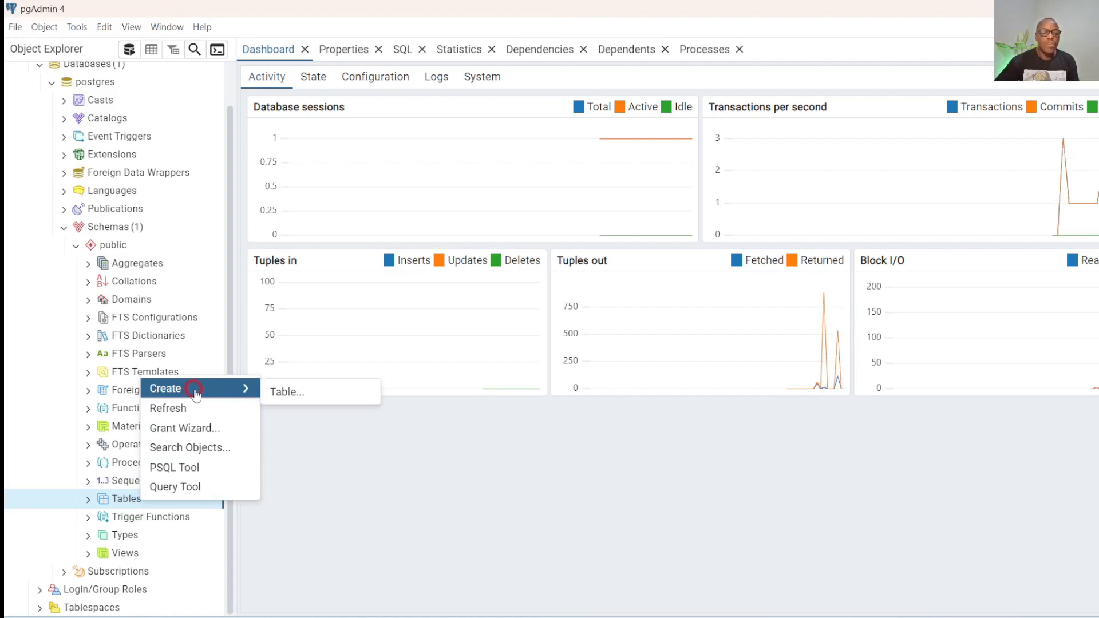
{"action": "left_click", "coordinate": [292, 398]}
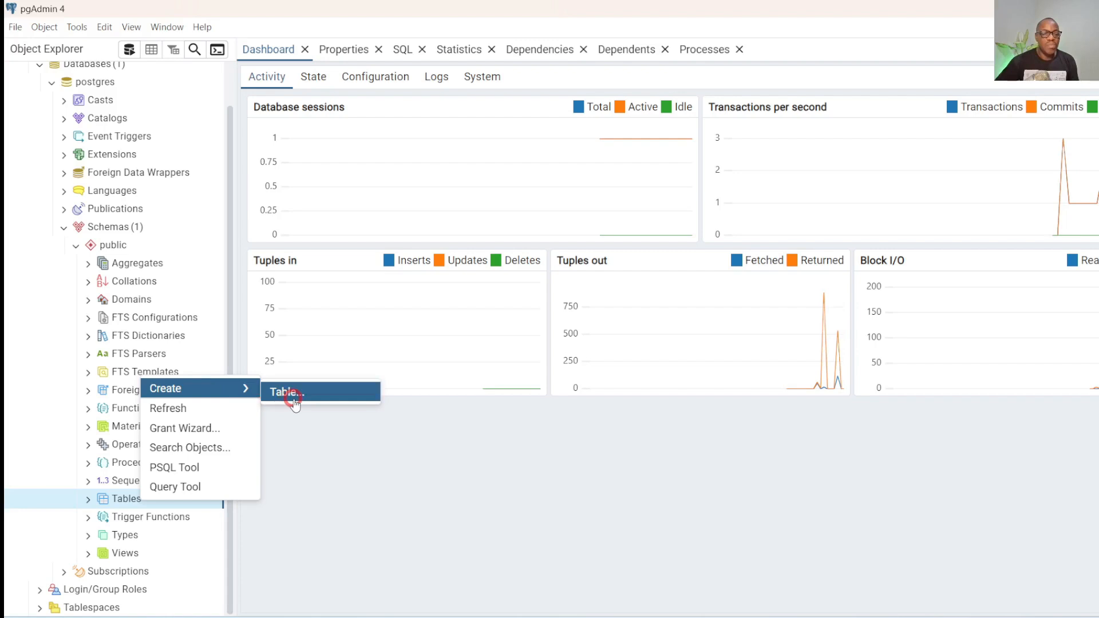
{"action": "left_click", "coordinate": [175, 488]}
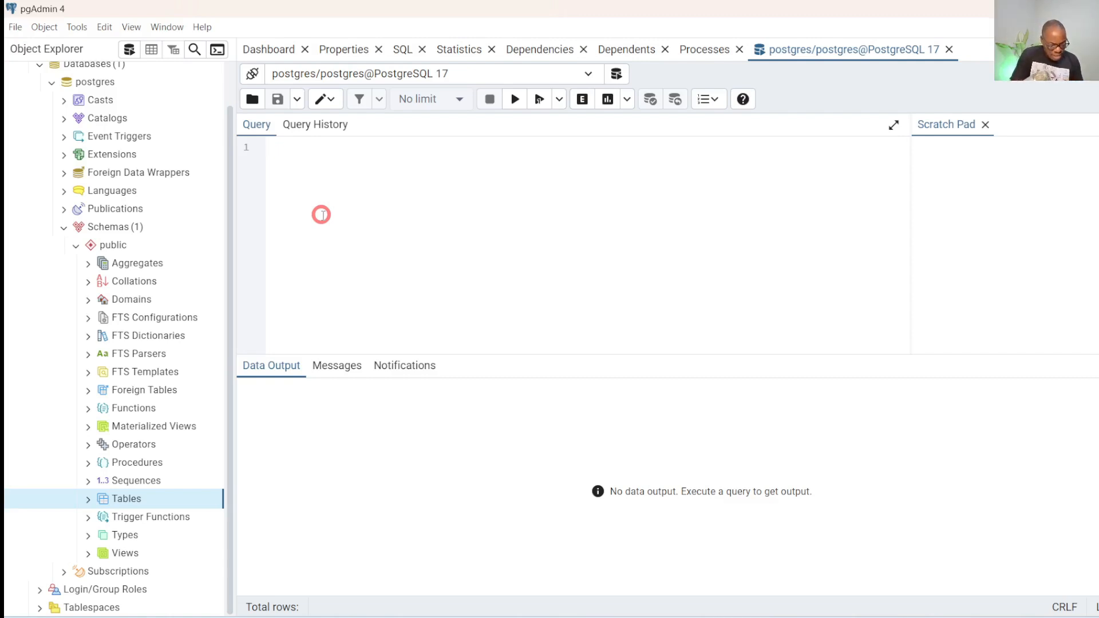
Start a create table statement for people_names in the query editor, with parentheses opened across separate lines for the column list.
{"action": "type", "text": "eate "}
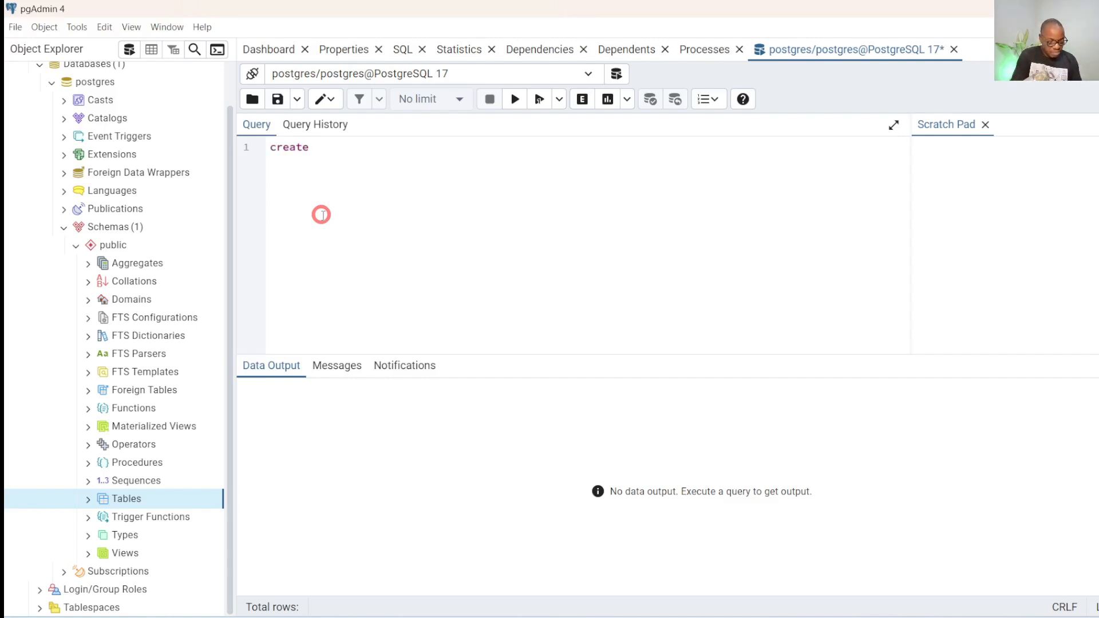
{"action": "type", "text": "table"}
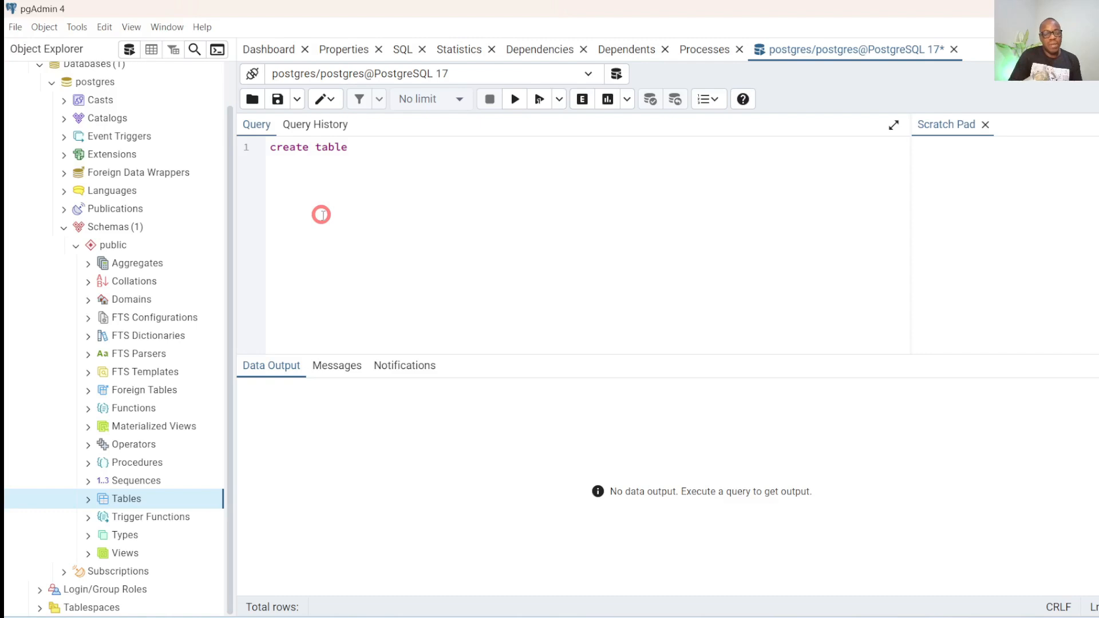
{"action": "type", "text": "peopel"}
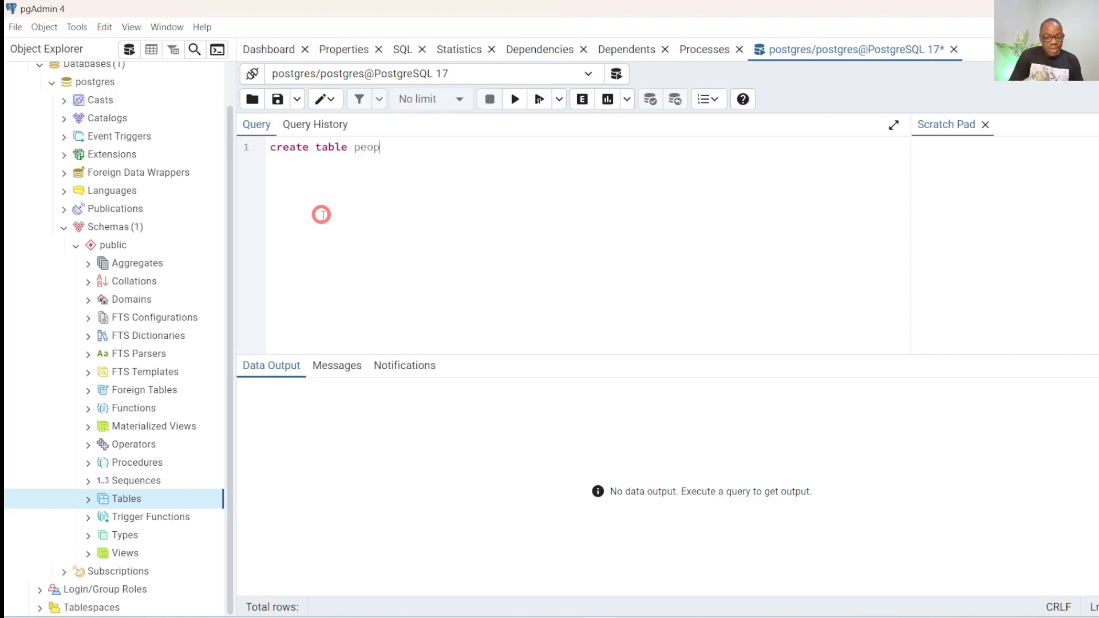
{"action": "key", "text": "BackSpace"}
{"action": "key", "text": "BackSpace"}
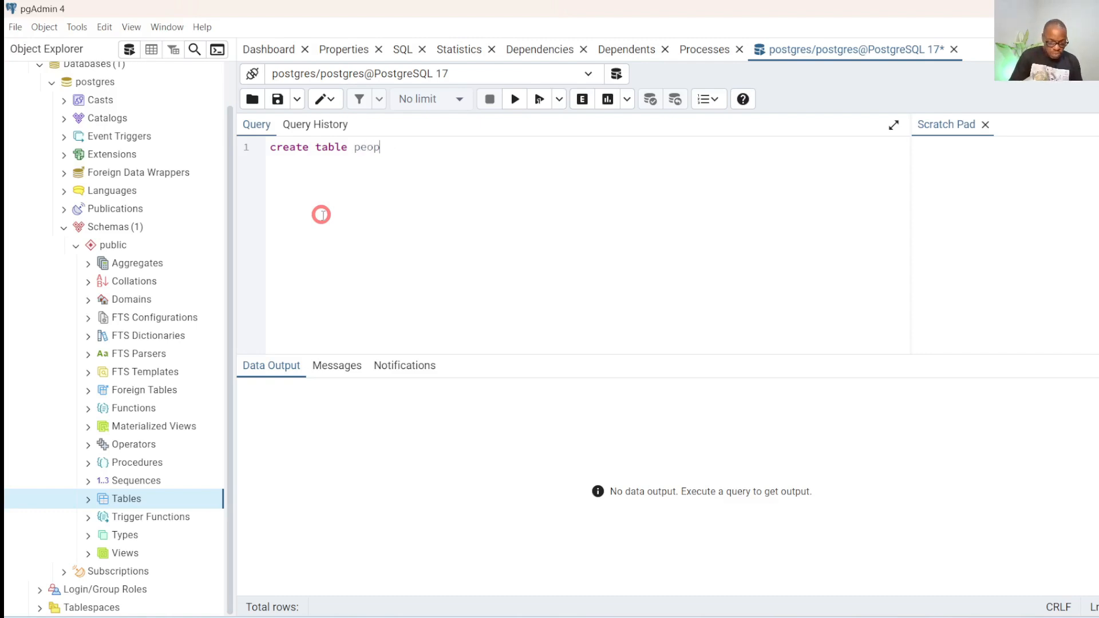
{"action": "type", "text": "le_names"}
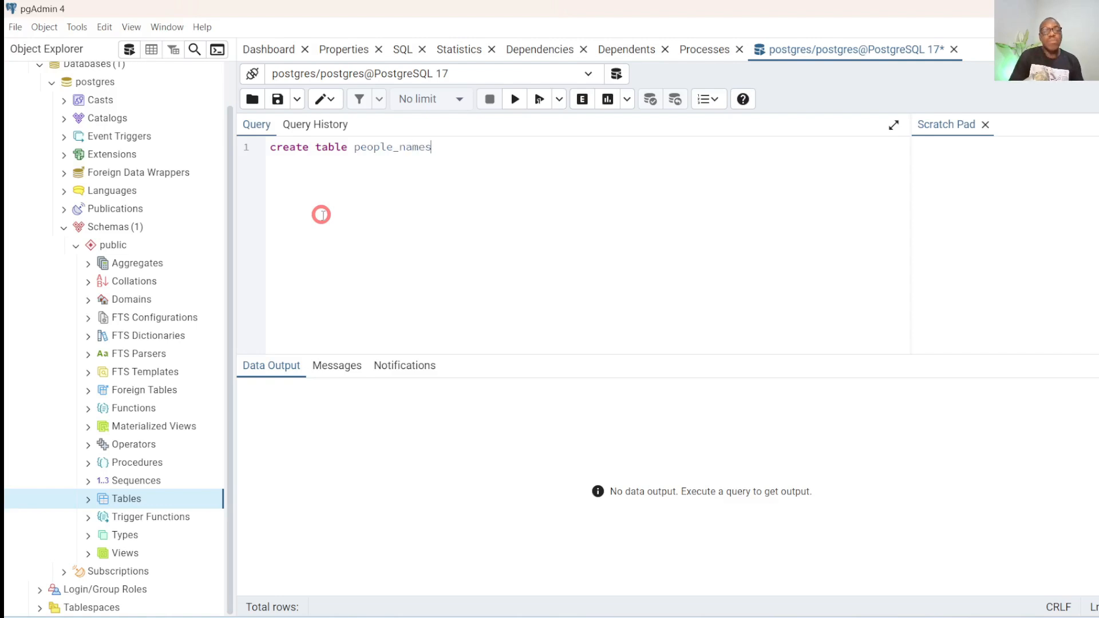
{"action": "type", "text": "("}
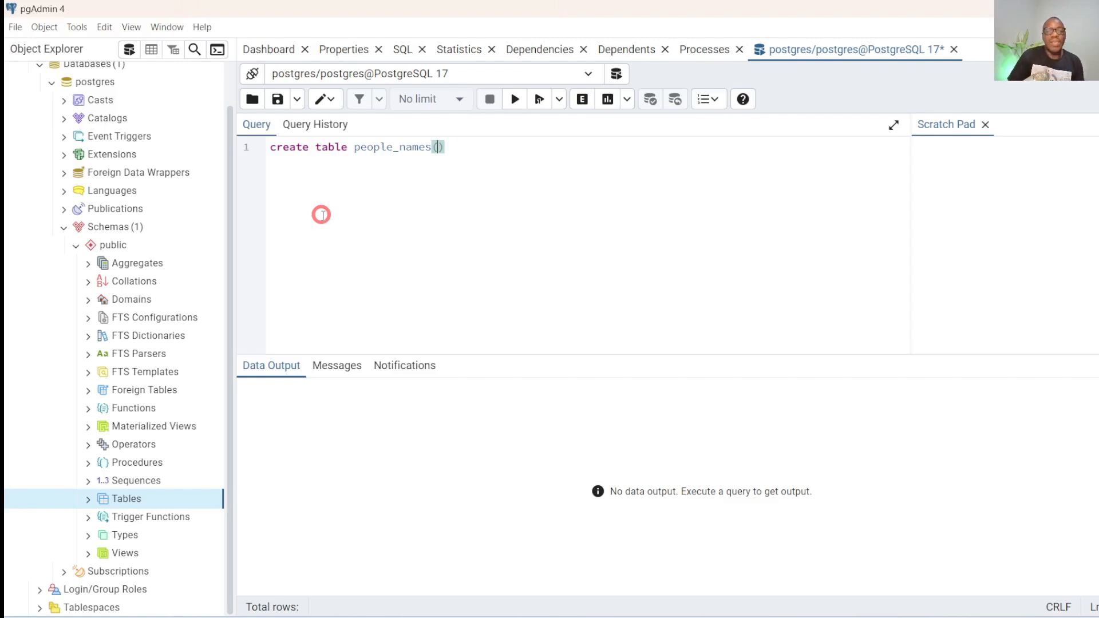
{"action": "key", "text": "Return"}
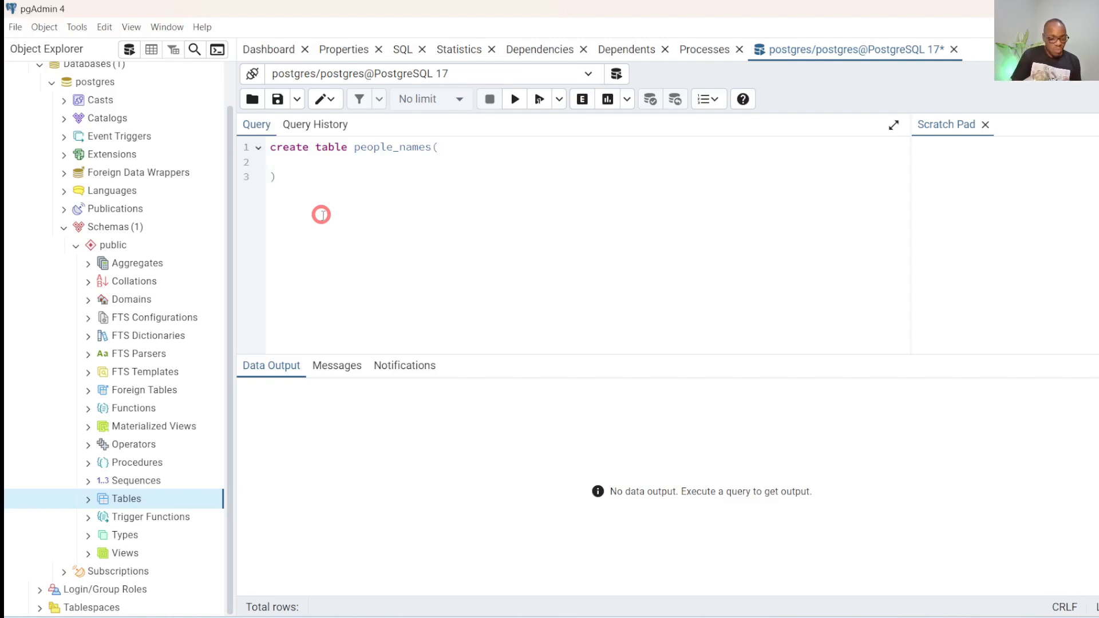
Enter id as the first column name in the people_names statement, followed by a comma and a new line.
{"action": "type", "text": "i"}
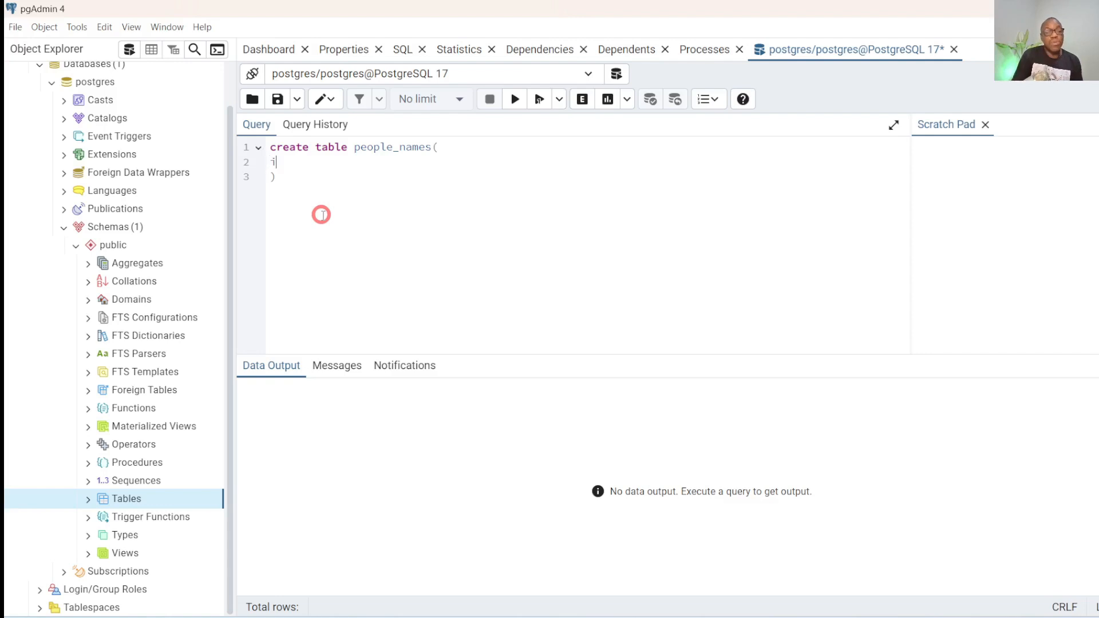
{"action": "type", "text": "d"}
{"action": "type", "text": ","}
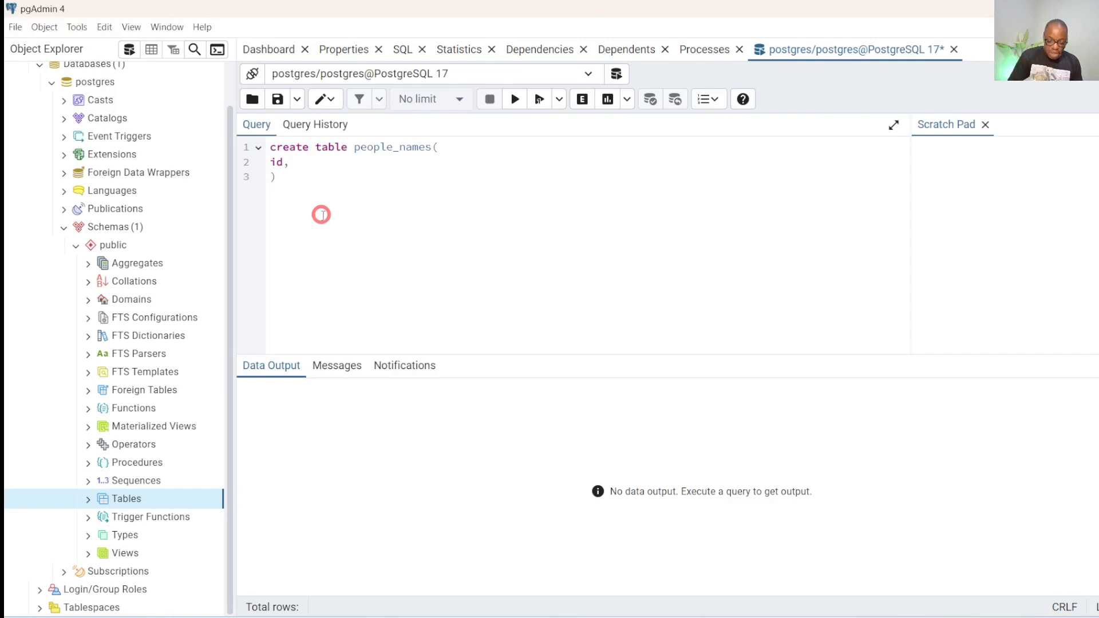
{"action": "key", "text": "Return"}
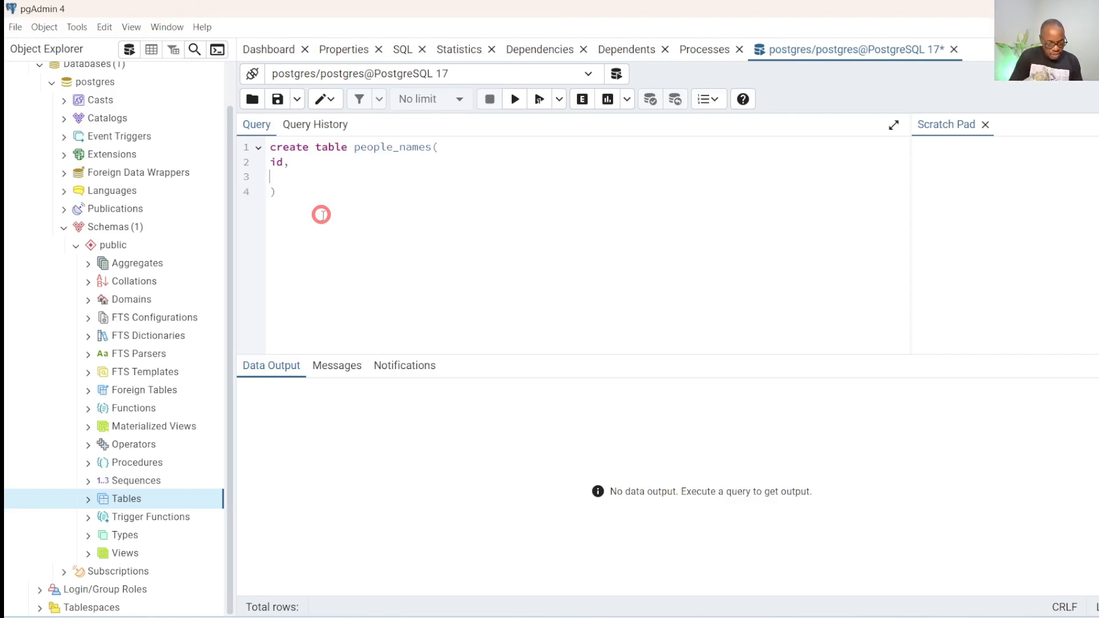
Add a first_name column of type varchar(50) below id, ending with a comma and a new line.
{"action": "type", "text": "first"}
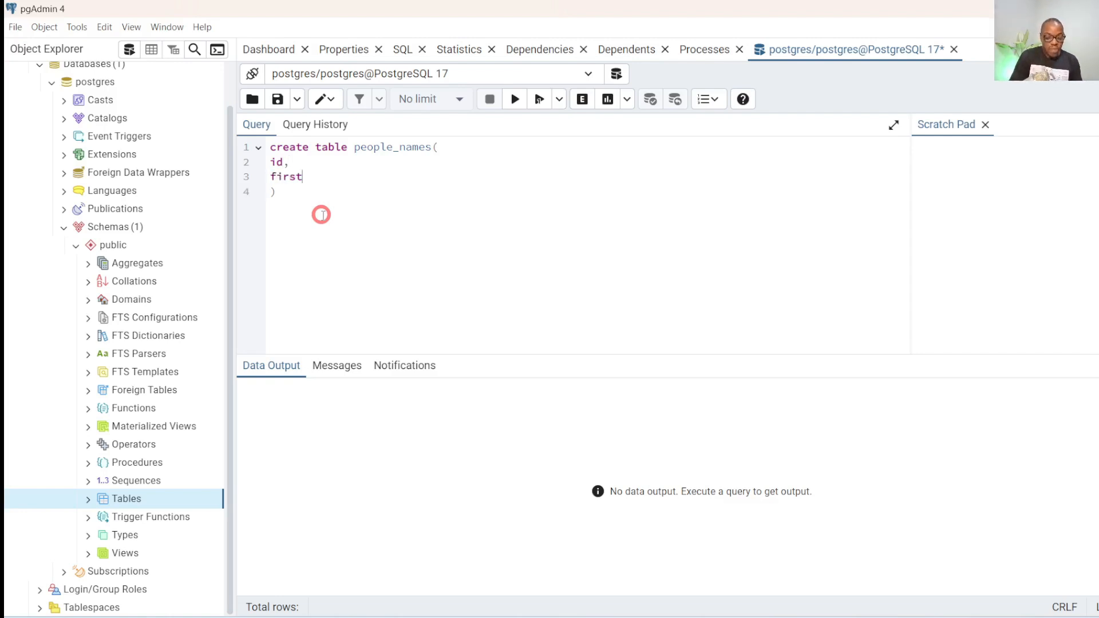
{"action": "type", "text": "_name"}
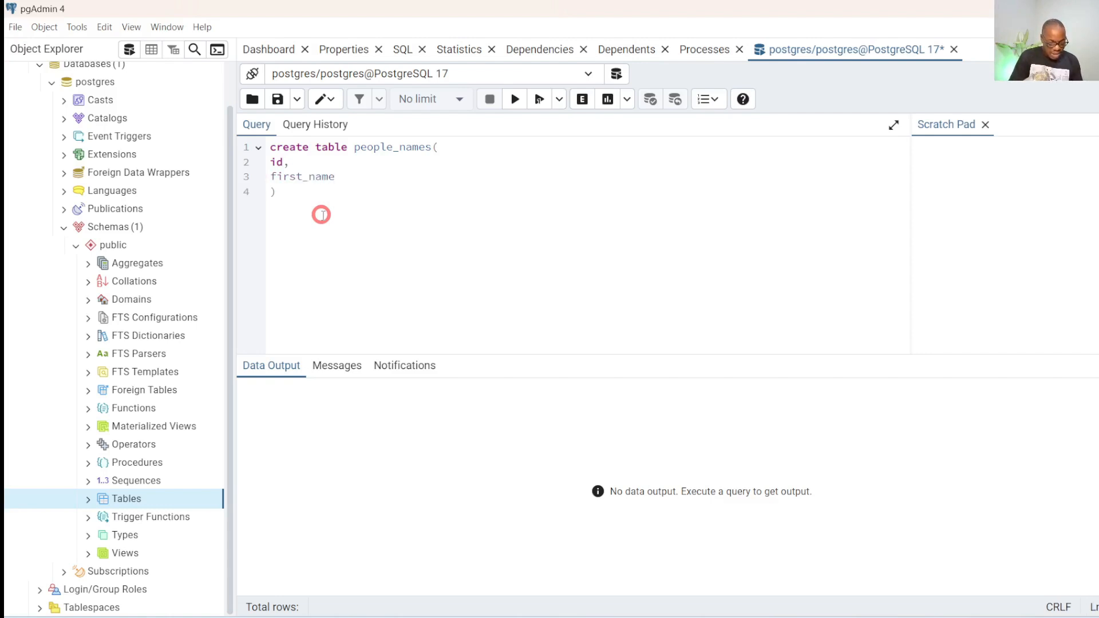
{"action": "type", "text": " varcha"}
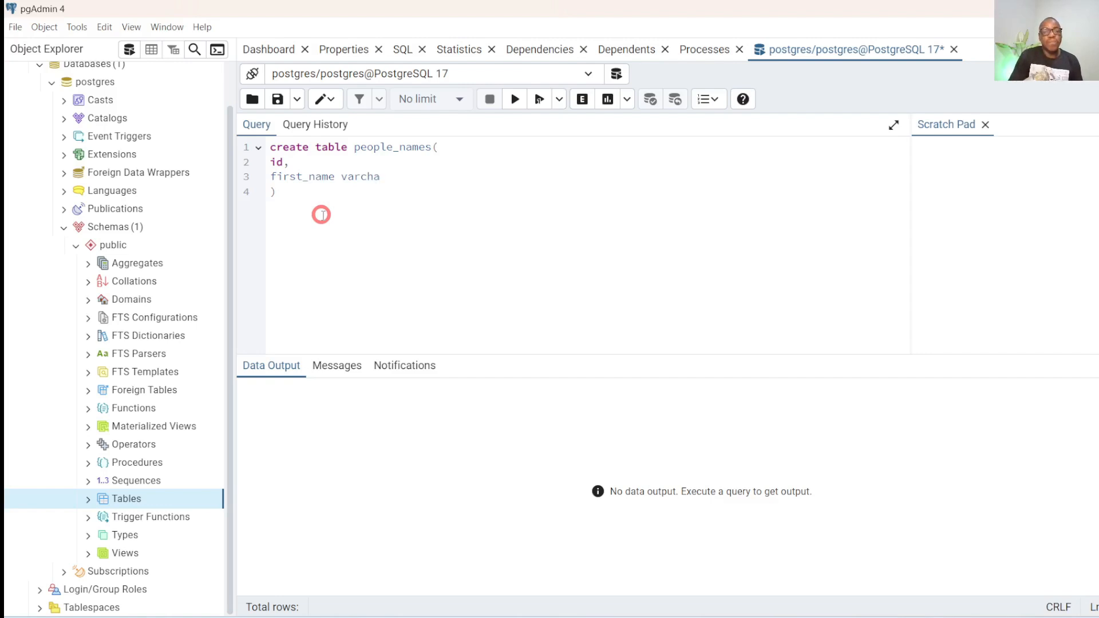
{"action": "type", "text": "r()"}
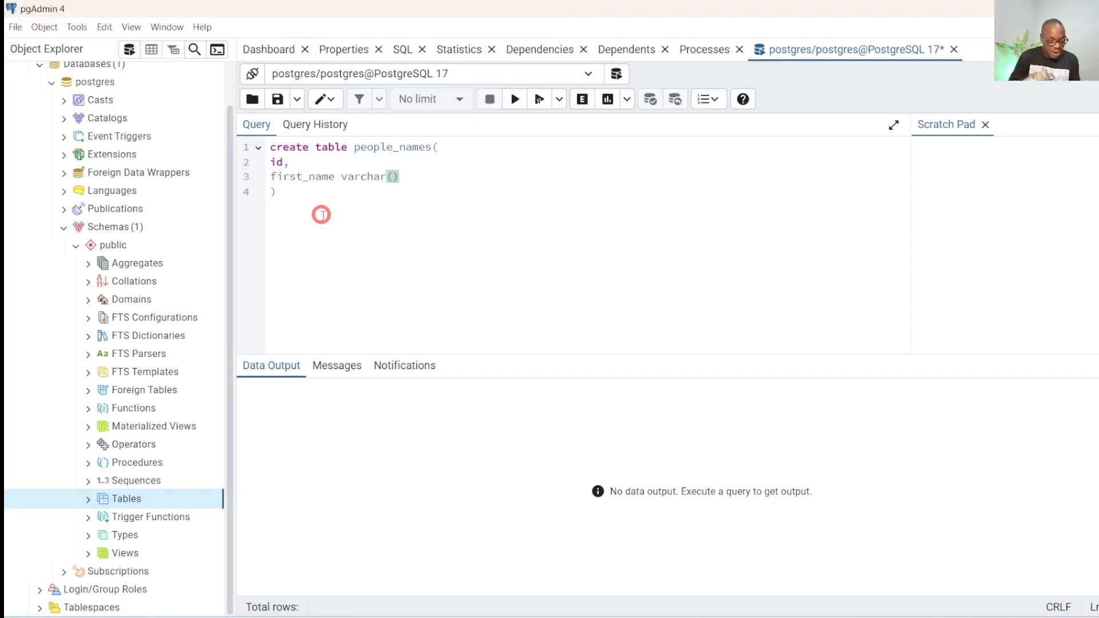
{"action": "type", "text": "50)"}
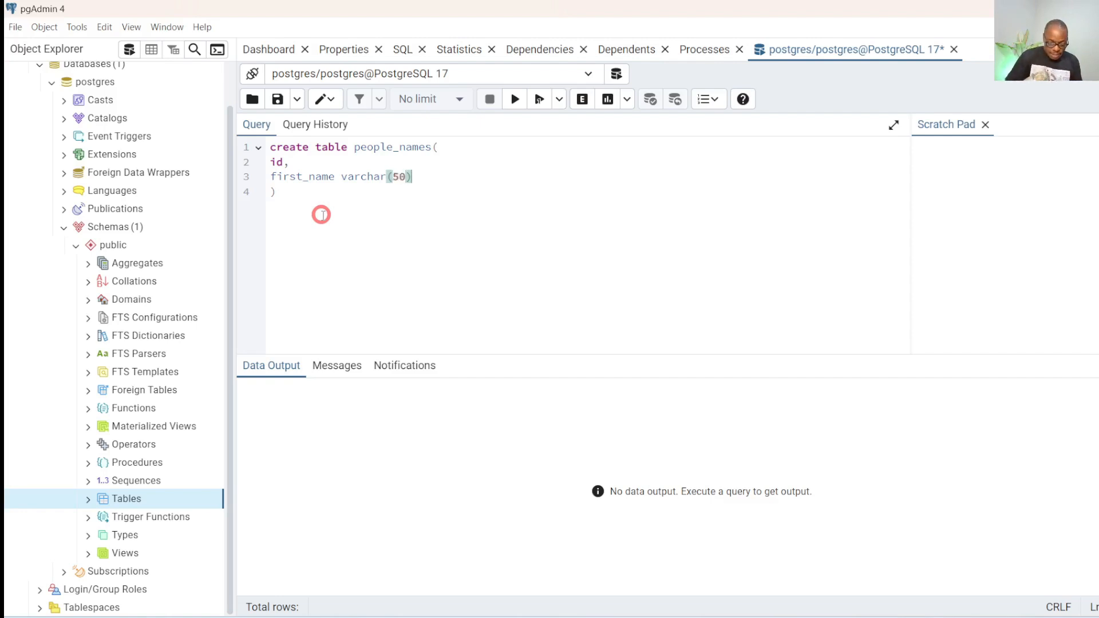
{"action": "type", "text": ","}
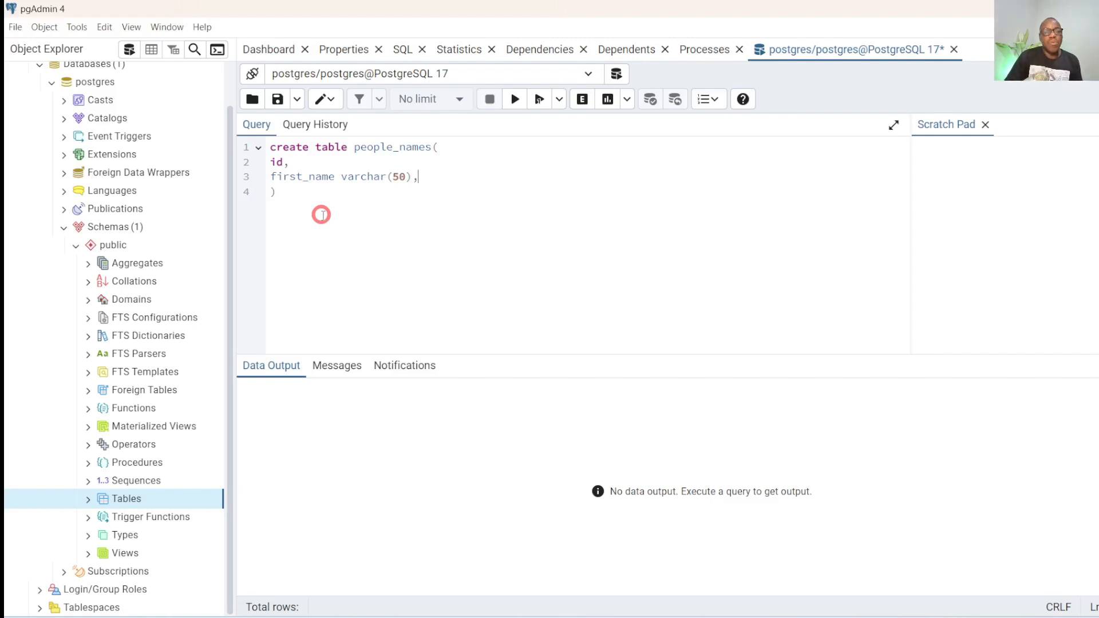
{"action": "key", "text": "Return"}
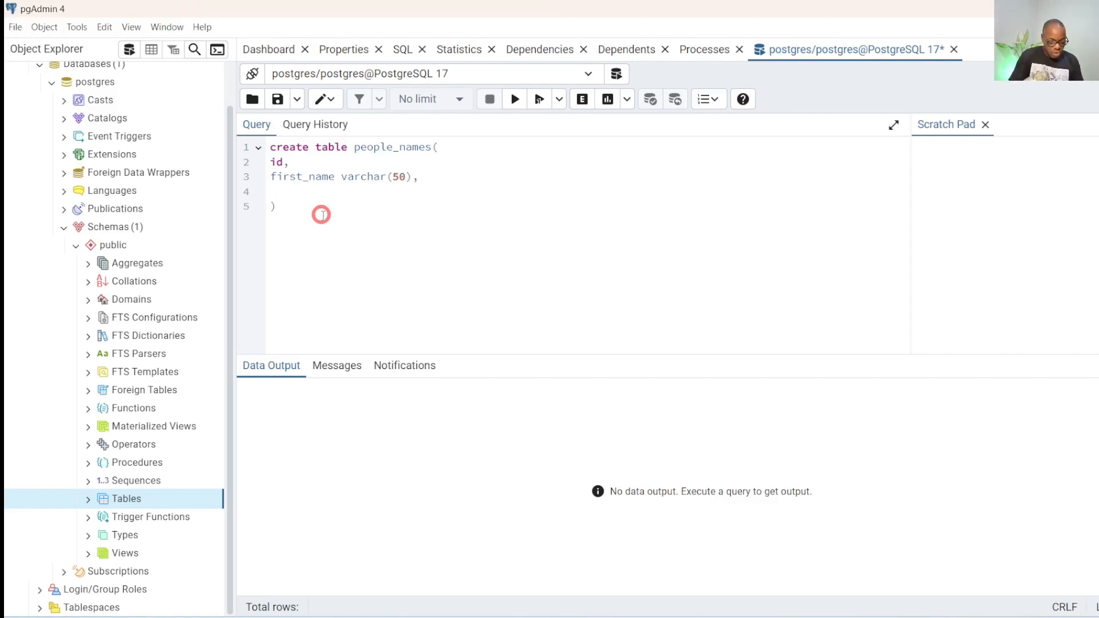
Add a lowercase last_name column of type varchar(50) as the final column of the people_names statement.
{"action": "type", "text": "Last"}
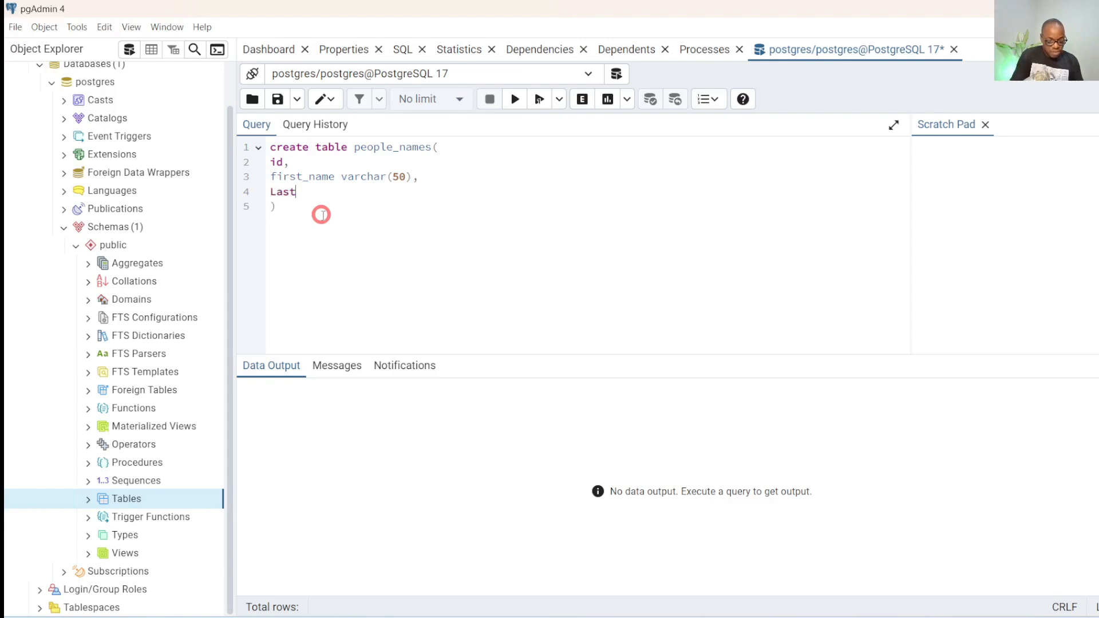
{"action": "type", "text": "_"}
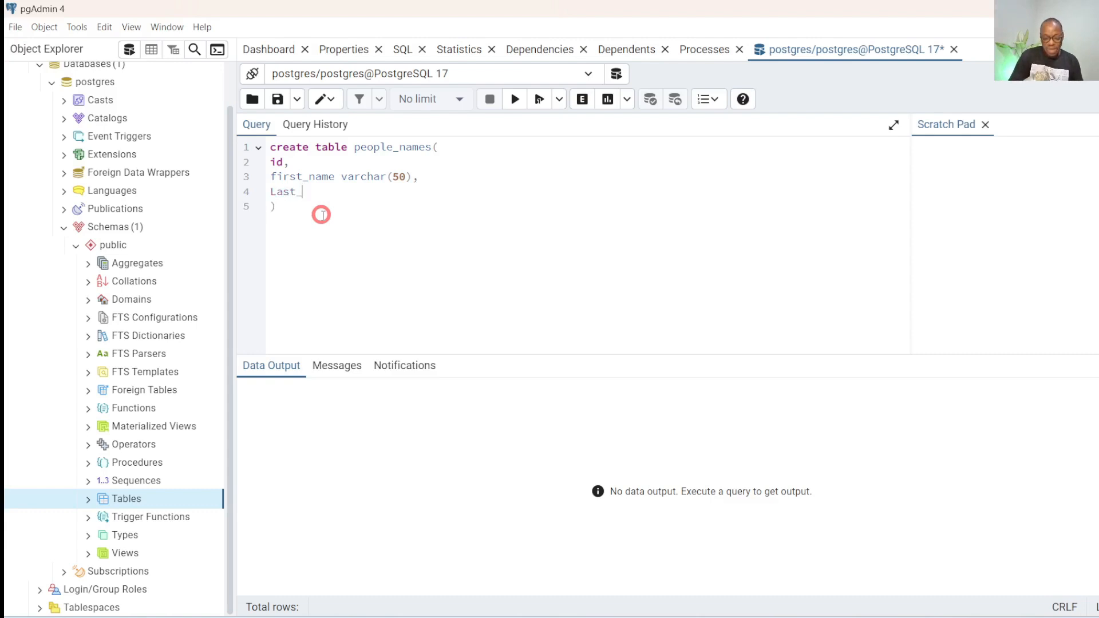
{"action": "key", "text": "BackSpace"}
{"action": "key", "text": "BackSpace"}
{"action": "key", "text": "BackSpace"}
{"action": "key", "text": "BackSpace"}
{"action": "key", "text": "BackSpace"}
{"action": "type", "text": "la"}
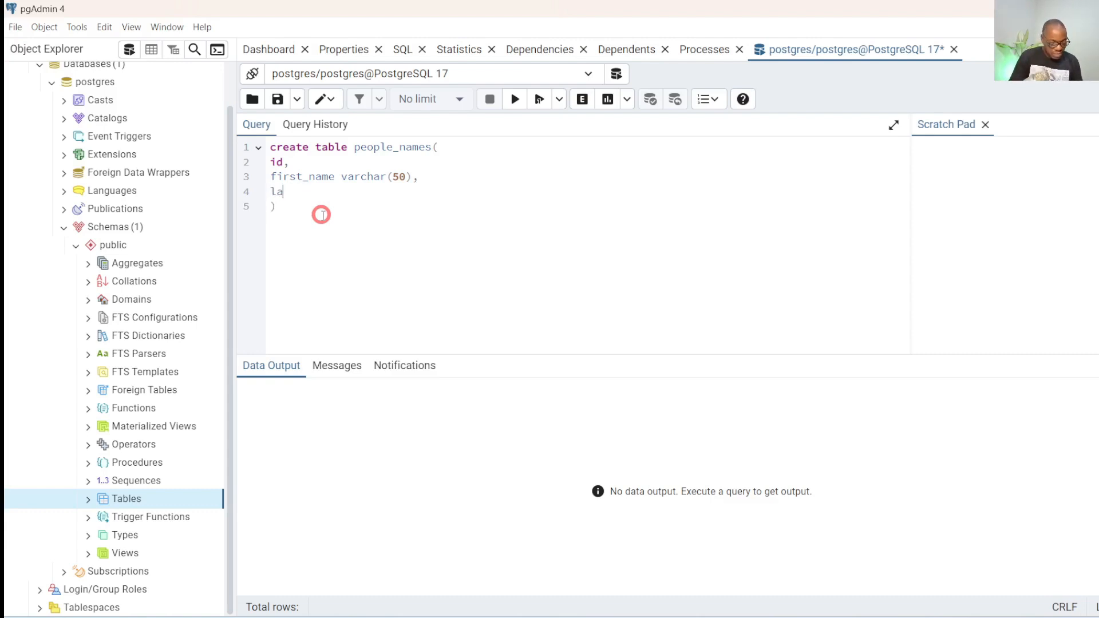
{"action": "type", "text": "st_name"}
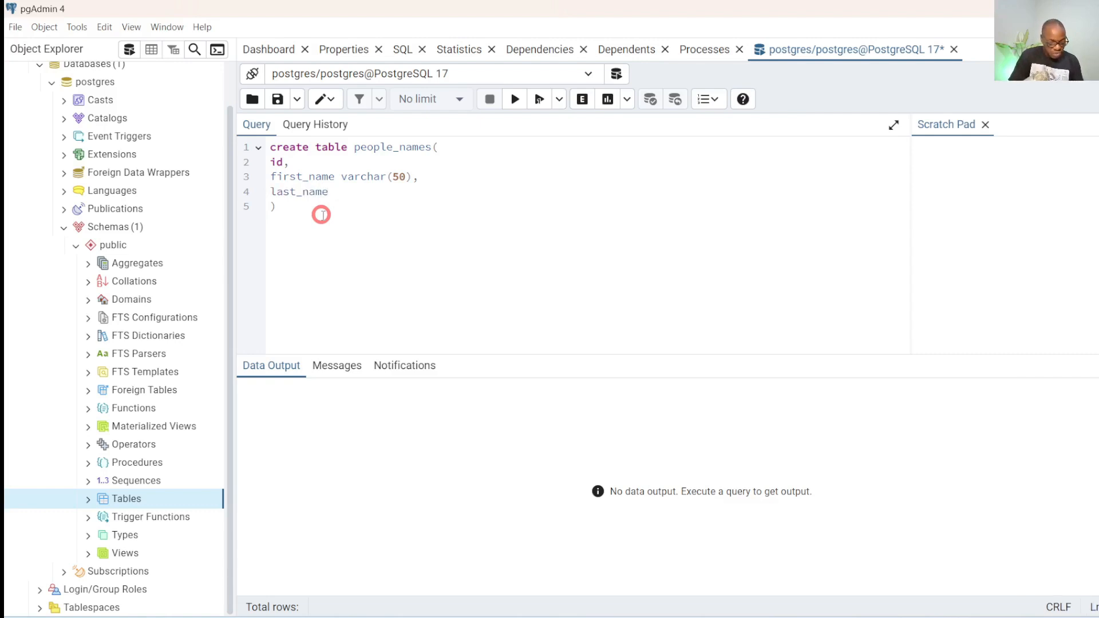
{"action": "type", "text": " varchar"}
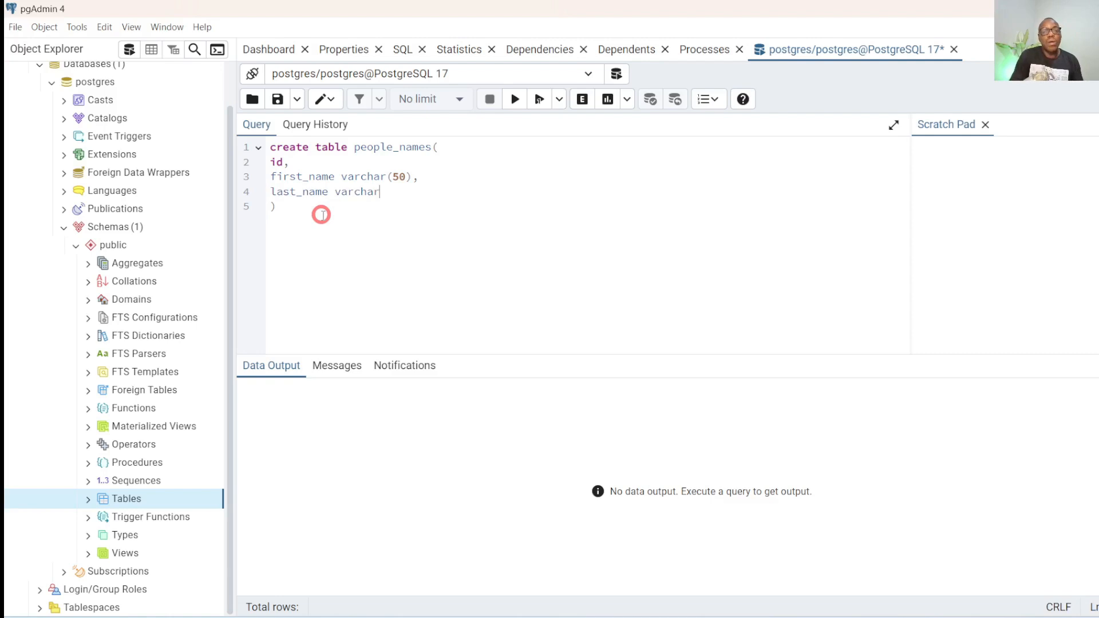
{"action": "type", "text": "("}
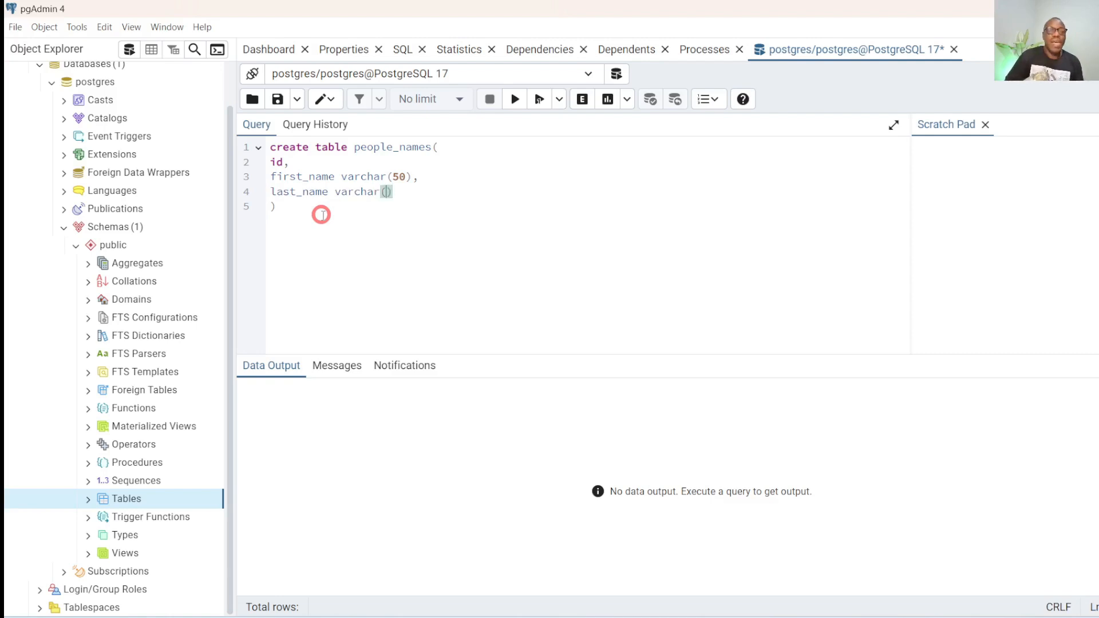
{"action": "type", "text": "50"}
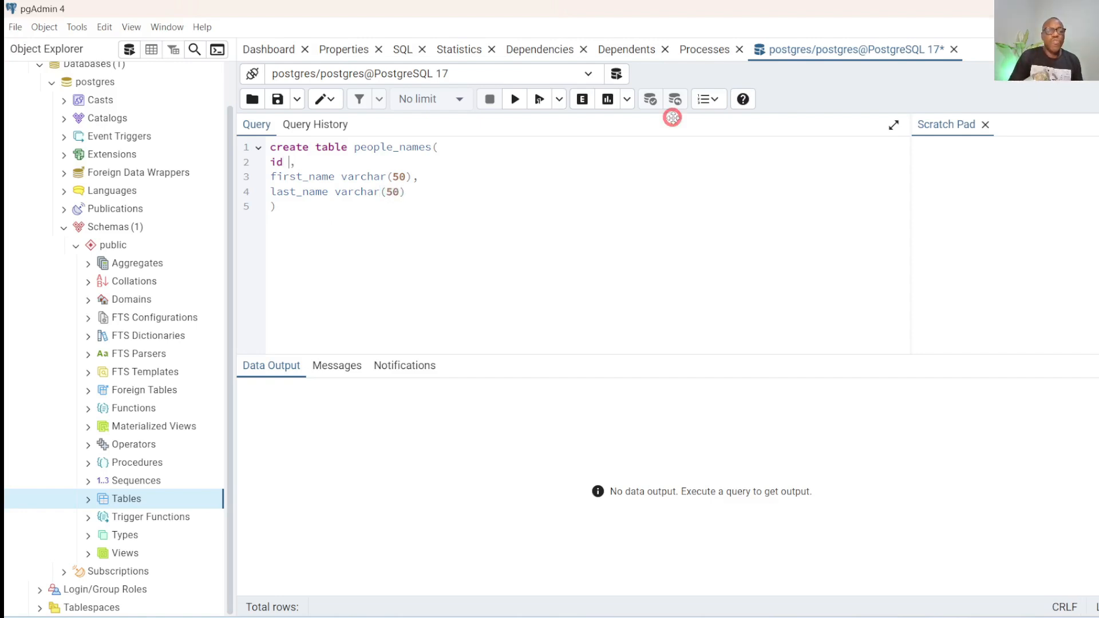
Define the id column as serial primary key in the people_names statement.
{"action": "type", "text": "se"}
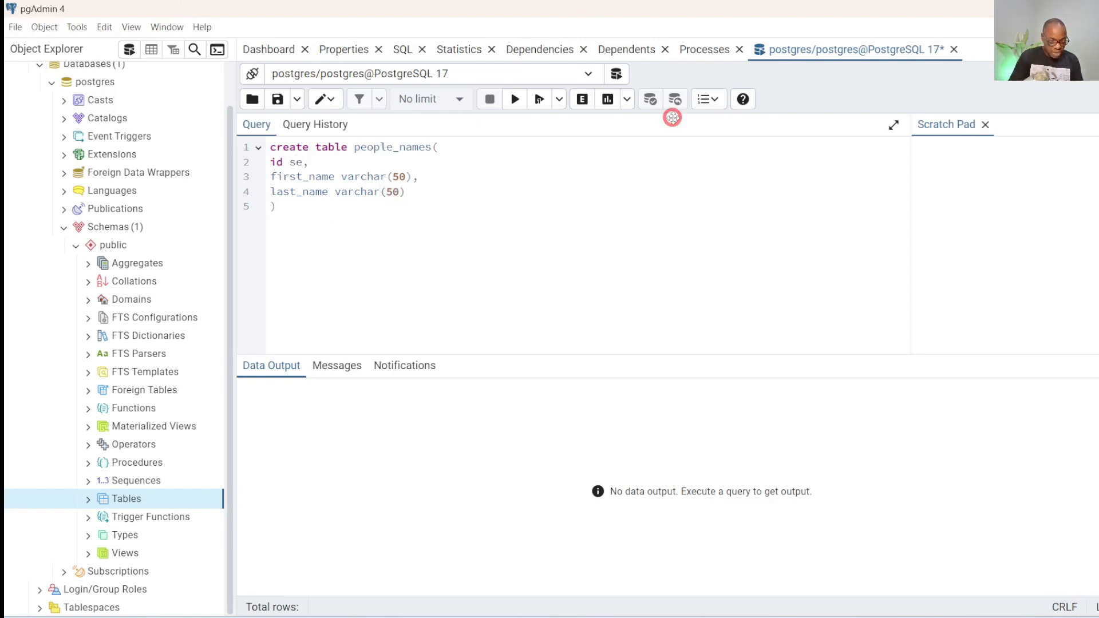
{"action": "type", "text": "rial"}
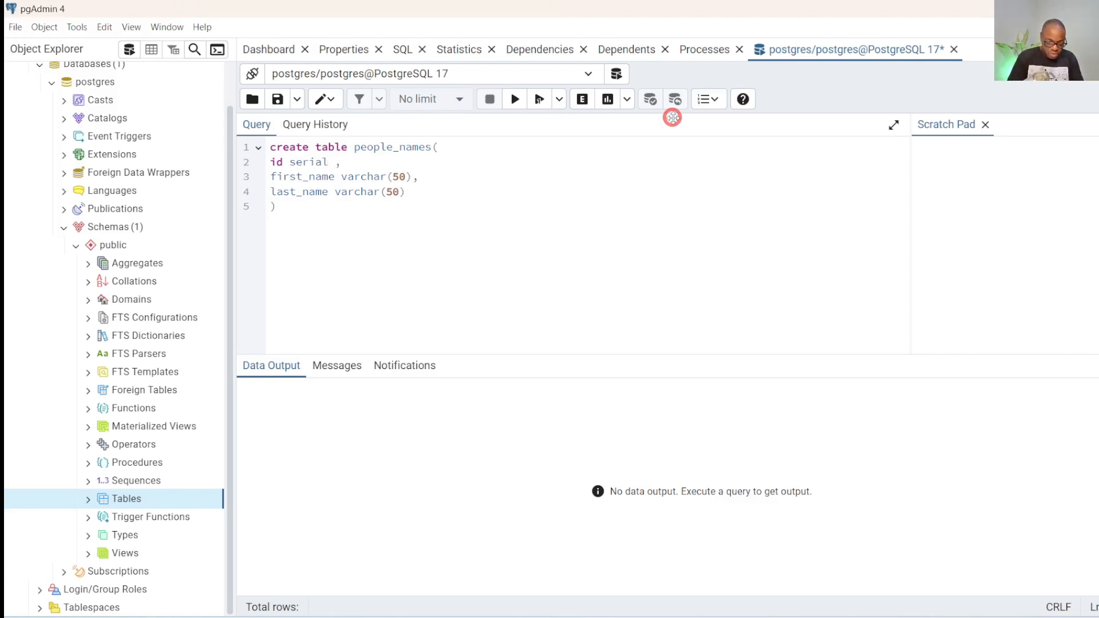
{"action": "type", "text": "primary ke"}
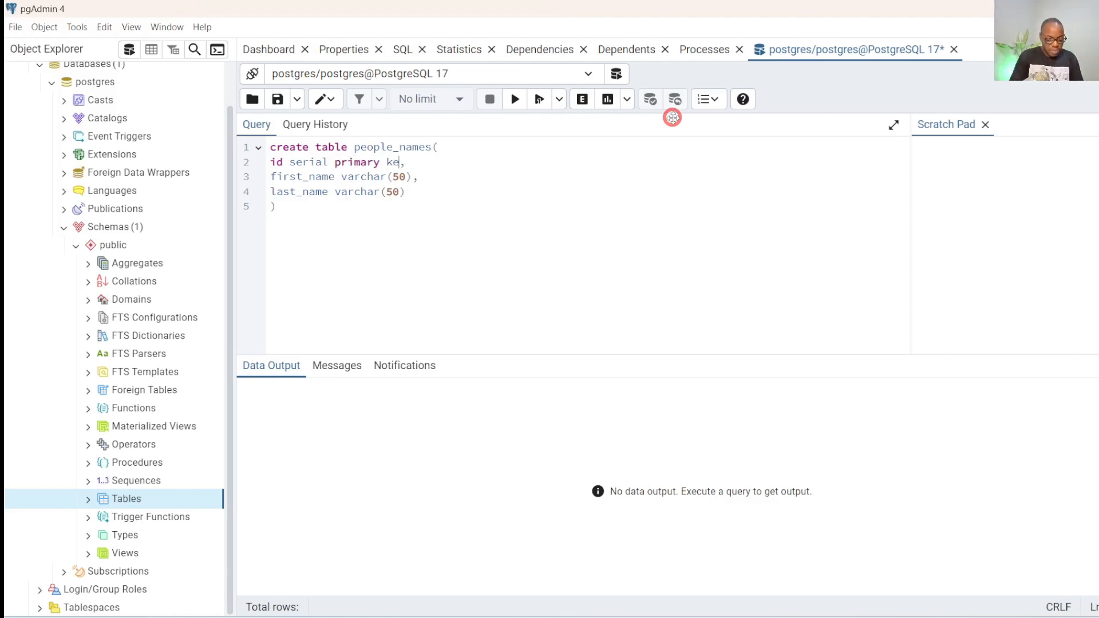
{"action": "type", "text": "y"}
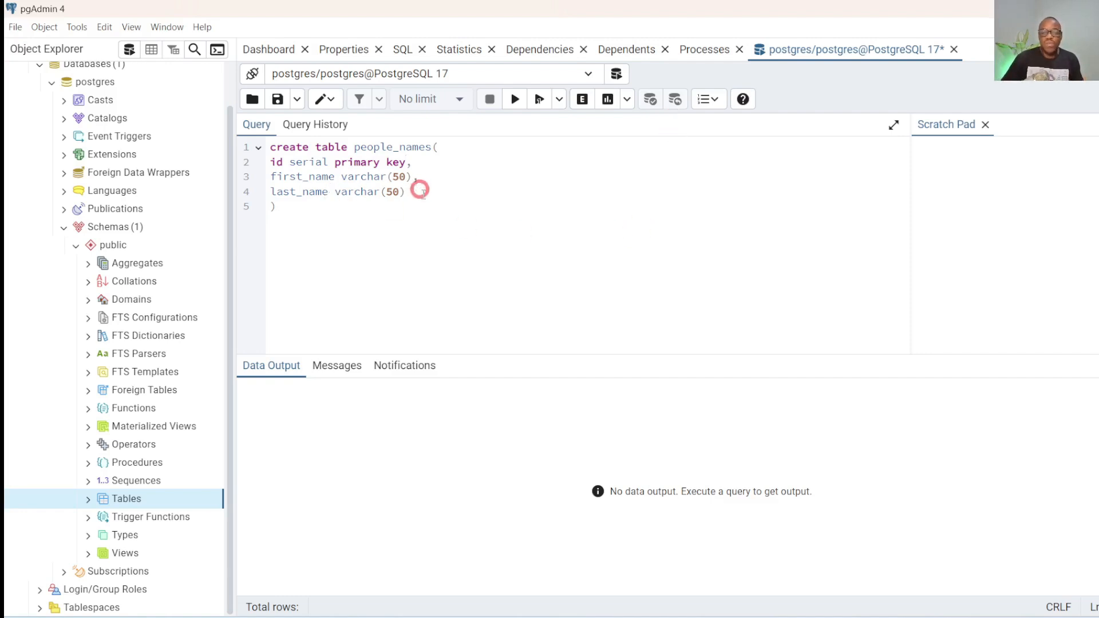
Select the entire create table statement for people_names and execute it.
{"action": "left_click", "coordinate": [283, 206]}
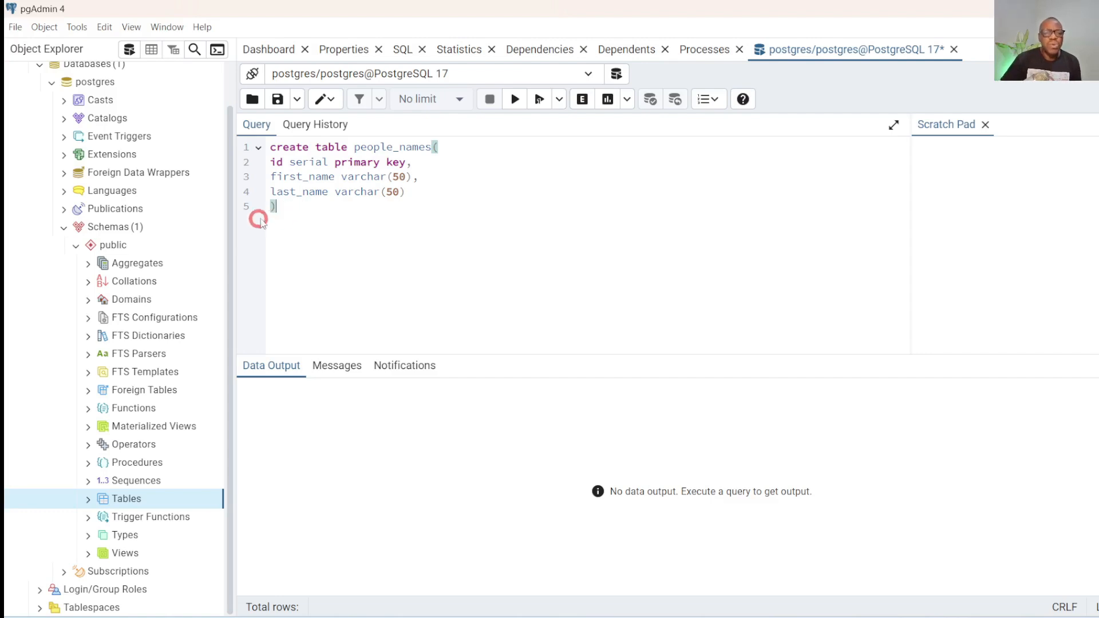
{"action": "left_click_drag", "start_coordinate": [280, 206], "coordinate": [265, 147]}
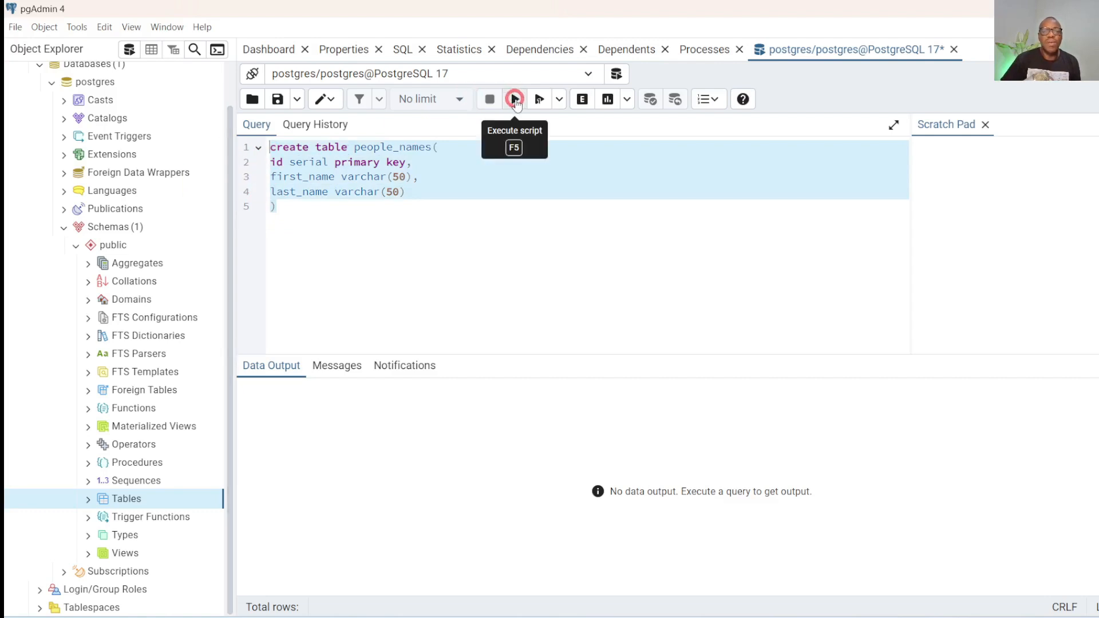
{"action": "left_click", "coordinate": [514, 100]}
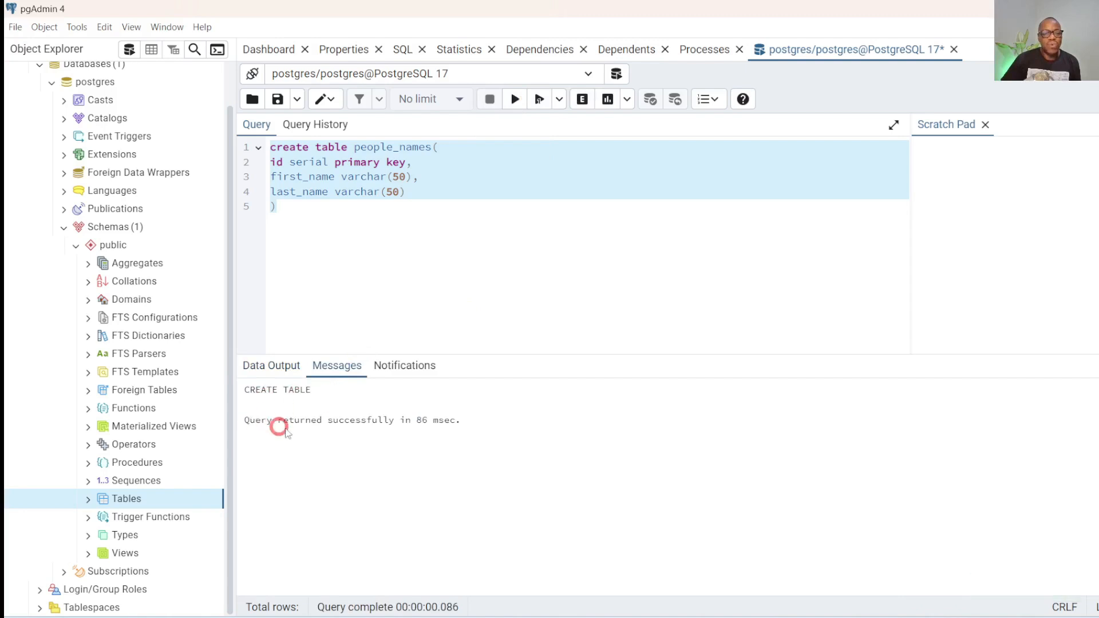
Try expanding the public schema's Tables node, and refresh it in the object tree.
{"action": "left_click", "coordinate": [87, 500]}
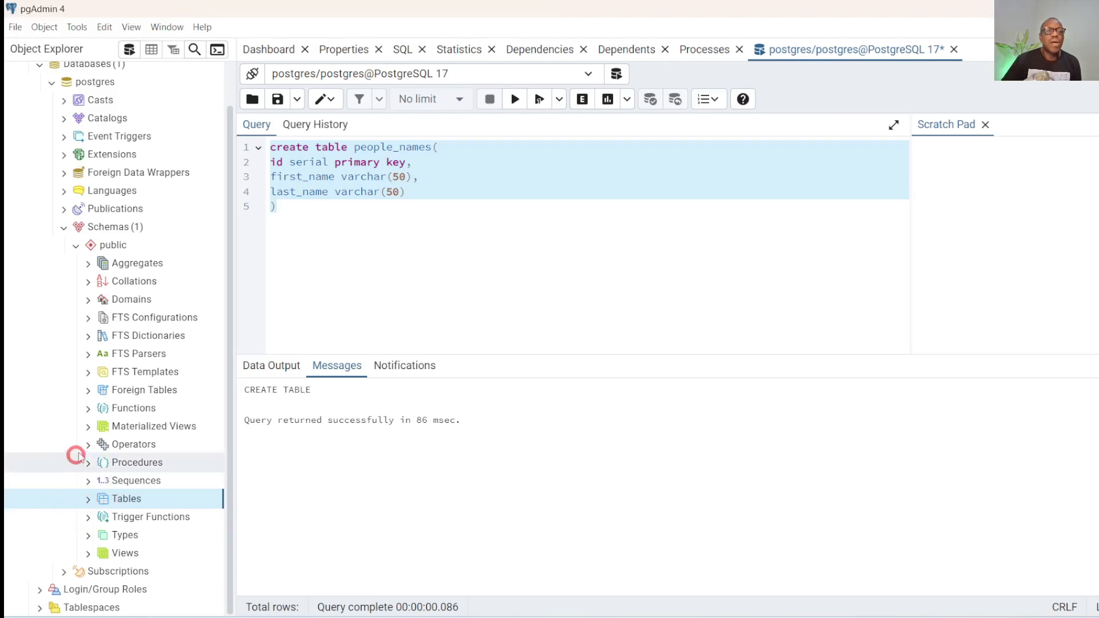
{"action": "left_click", "coordinate": [15, 27]}
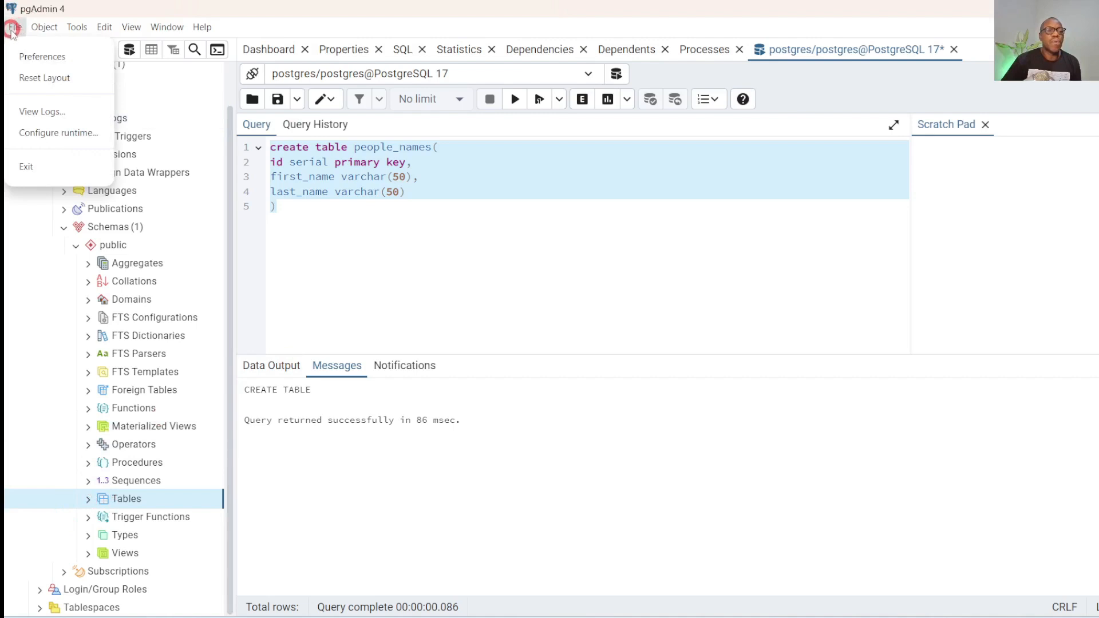
{"action": "left_click", "coordinate": [44, 28]}
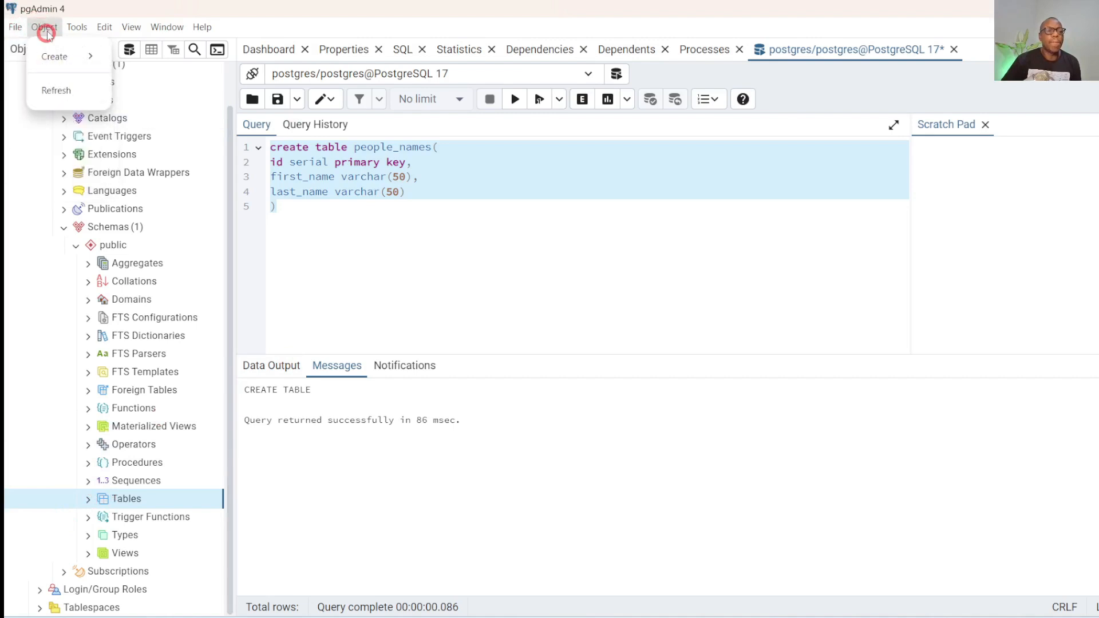
{"action": "left_click", "coordinate": [56, 91]}
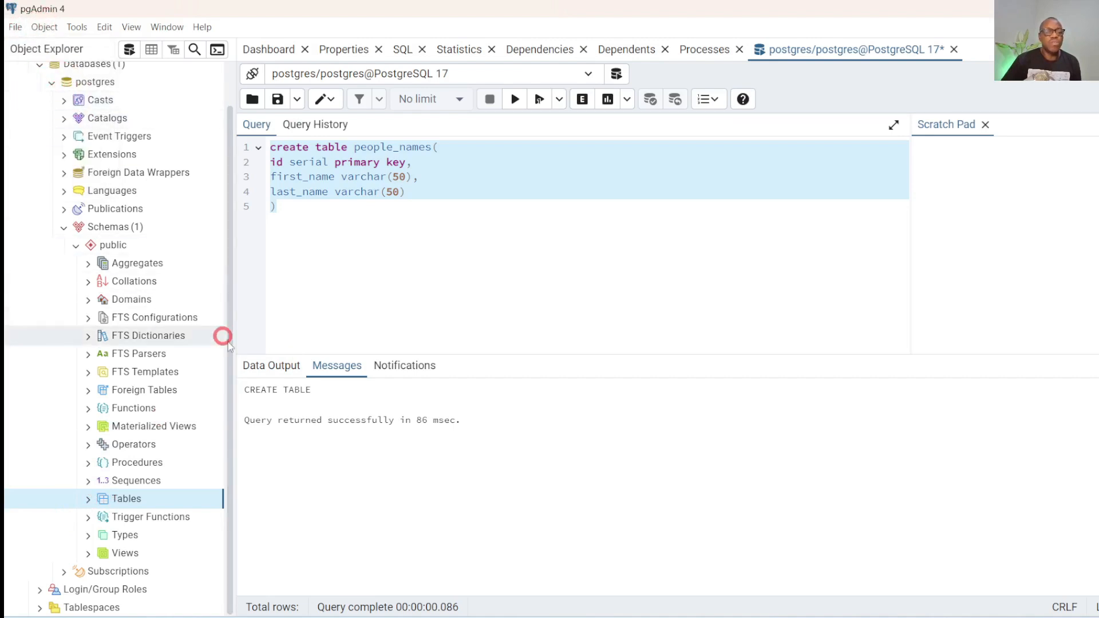
Expand the public schema's Tables node and the people_names table in the object tree.
{"action": "left_click", "coordinate": [88, 499]}
{"action": "left_click", "coordinate": [100, 516]}
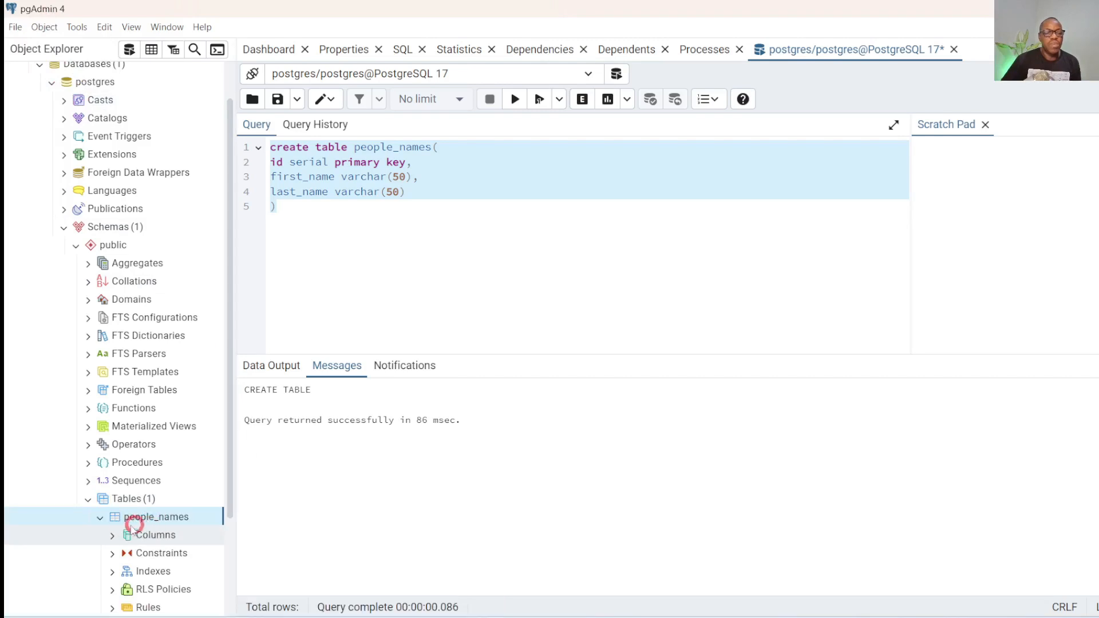
Start an "insert into people_names" statement below the create table statement, leaving one blank line between them.
{"action": "left_click", "coordinate": [341, 237]}
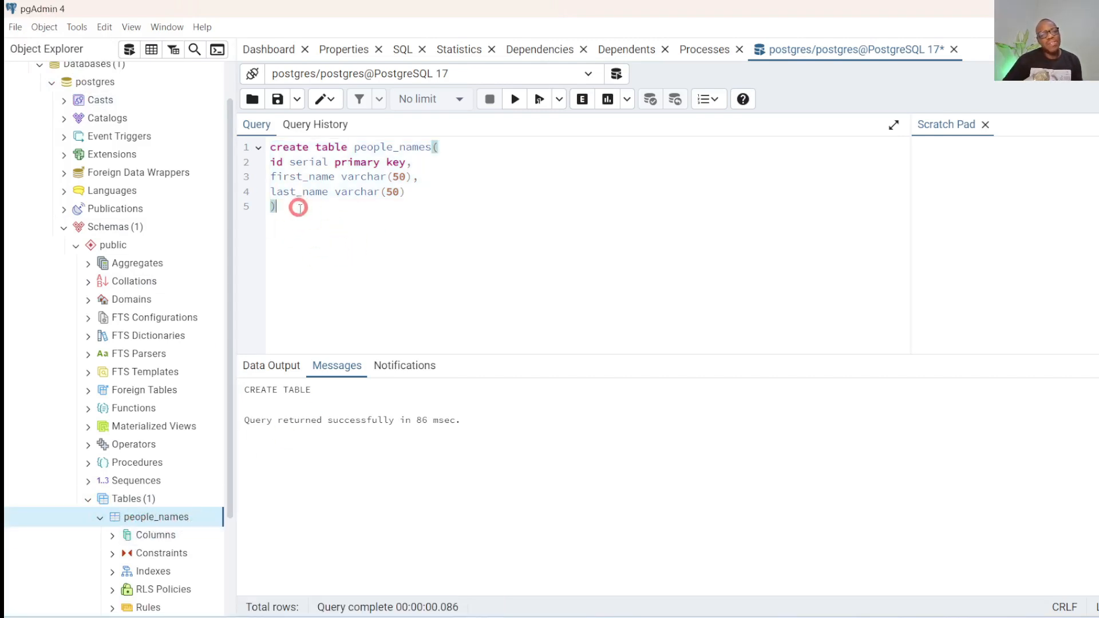
{"action": "key", "text": "Return"}
{"action": "key", "text": "Return"}
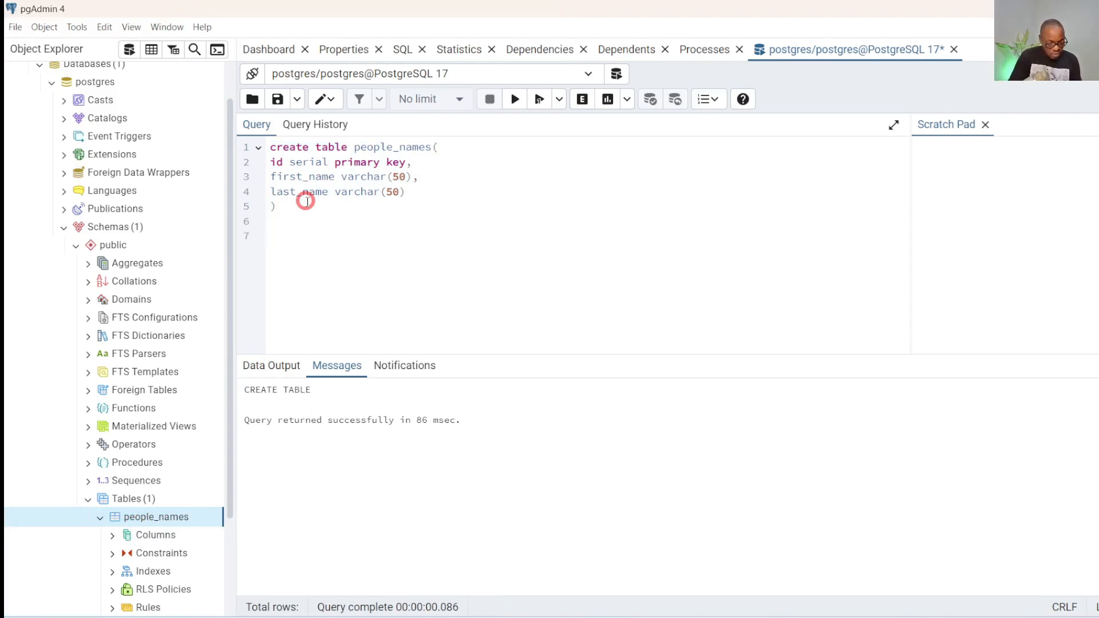
{"action": "type", "text": "insert"}
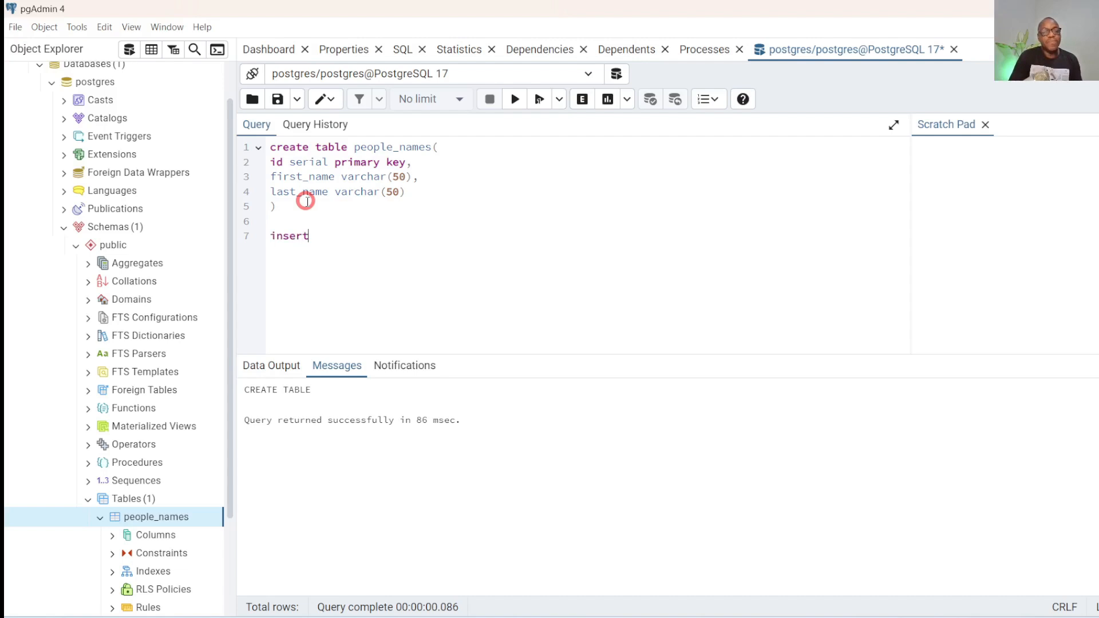
{"action": "type", "text": " into"}
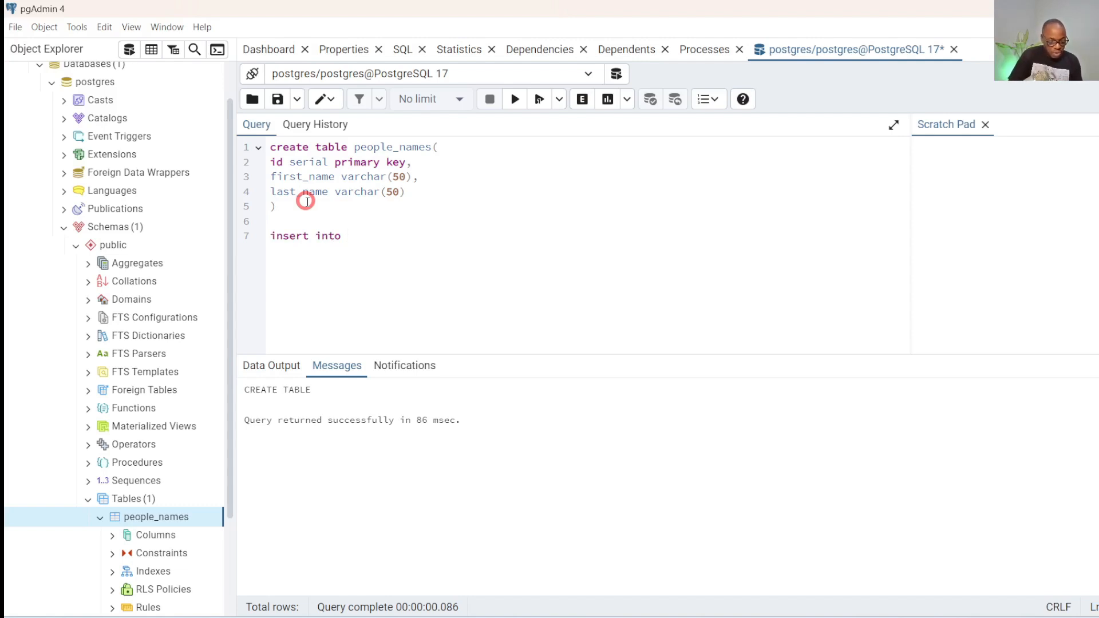
{"action": "type", "text": " p"}
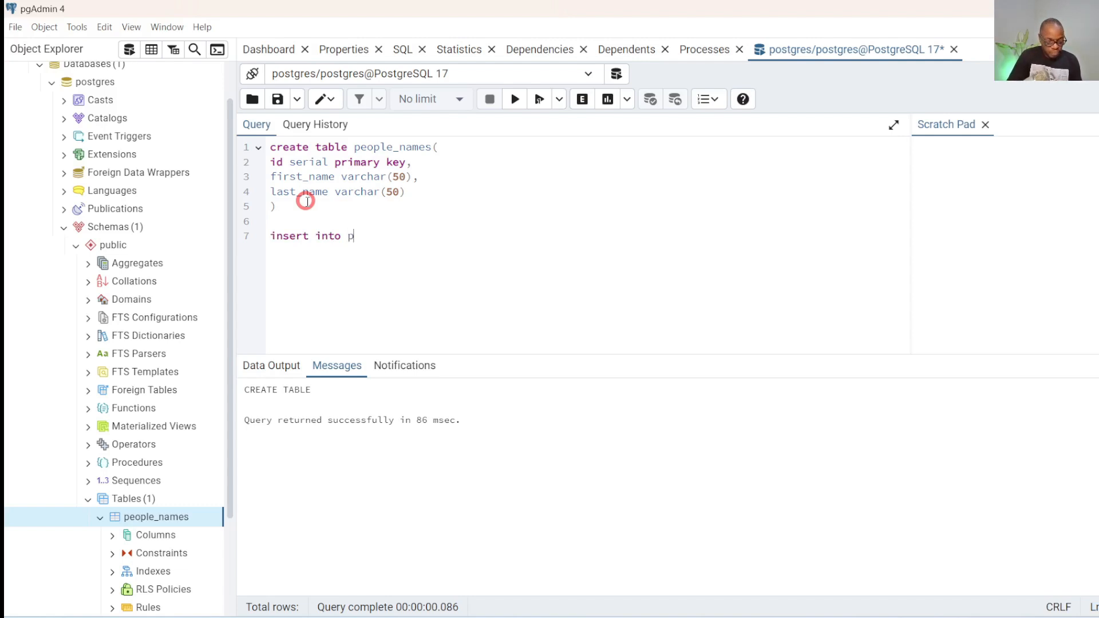
{"action": "type", "text": "eopl"}
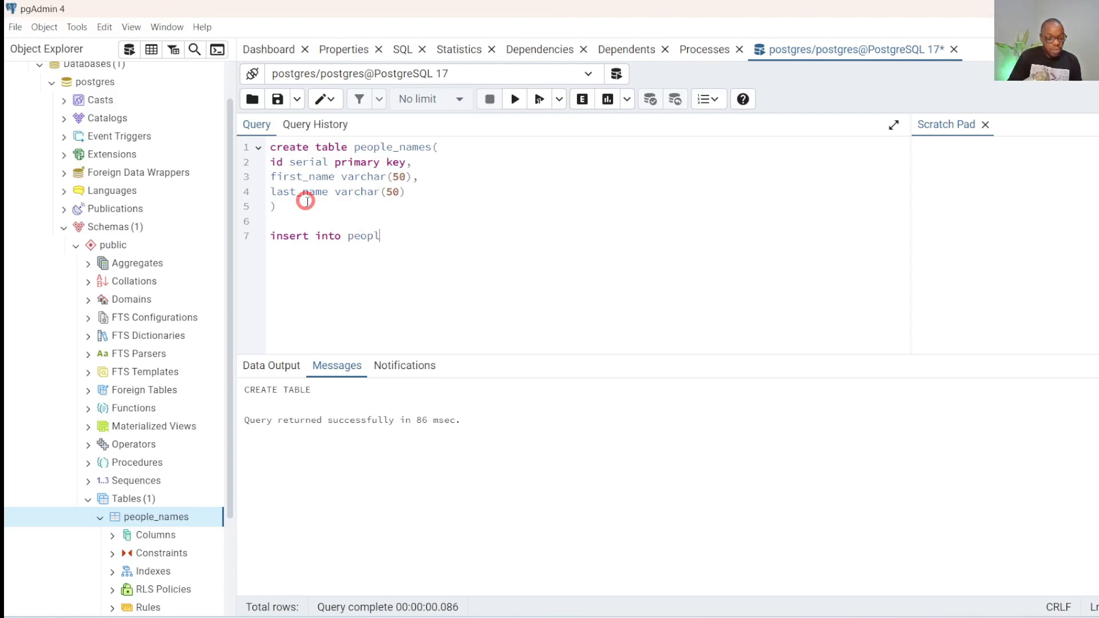
{"action": "type", "text": "e_name"}
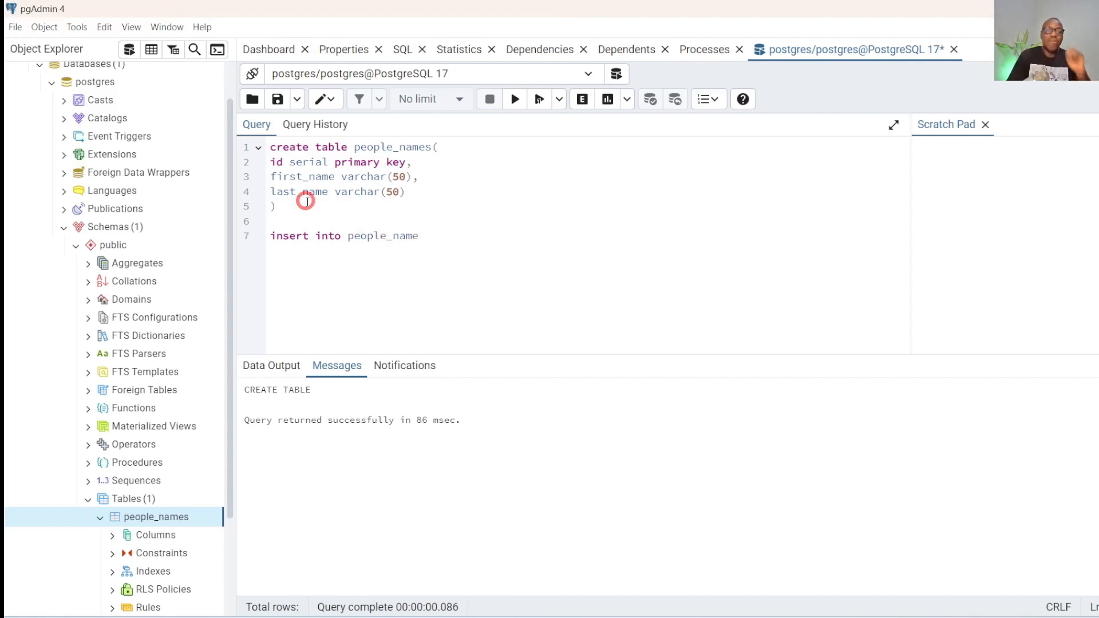
{"action": "type", "text": "s"}
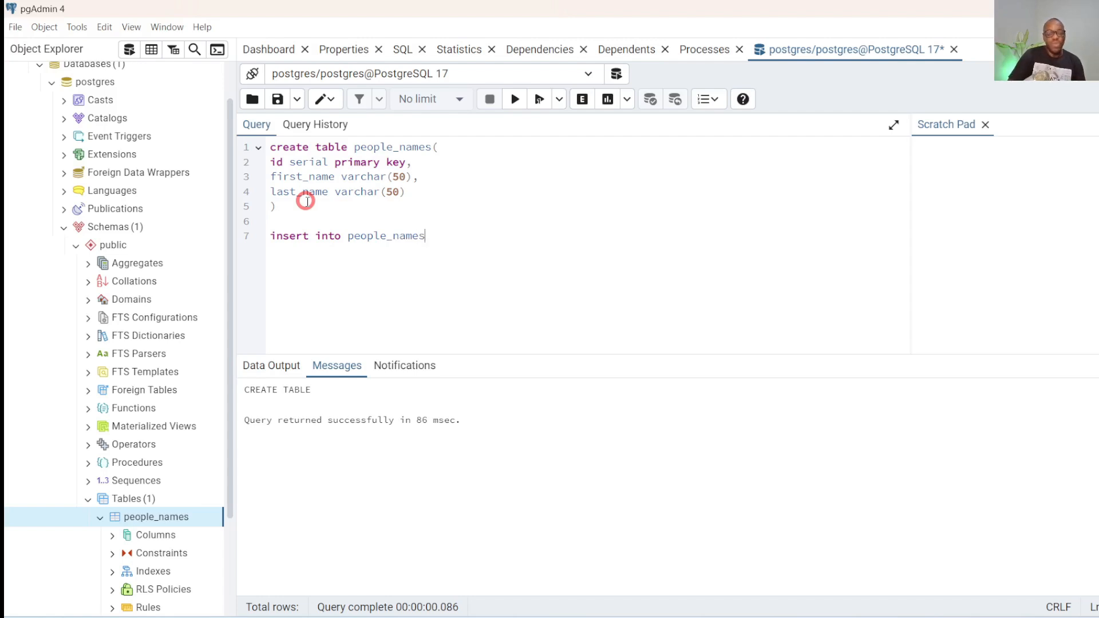
Add the parenthesised column list first_name,last_name after people_names in the insert statement.
{"action": "type", "text": "("}
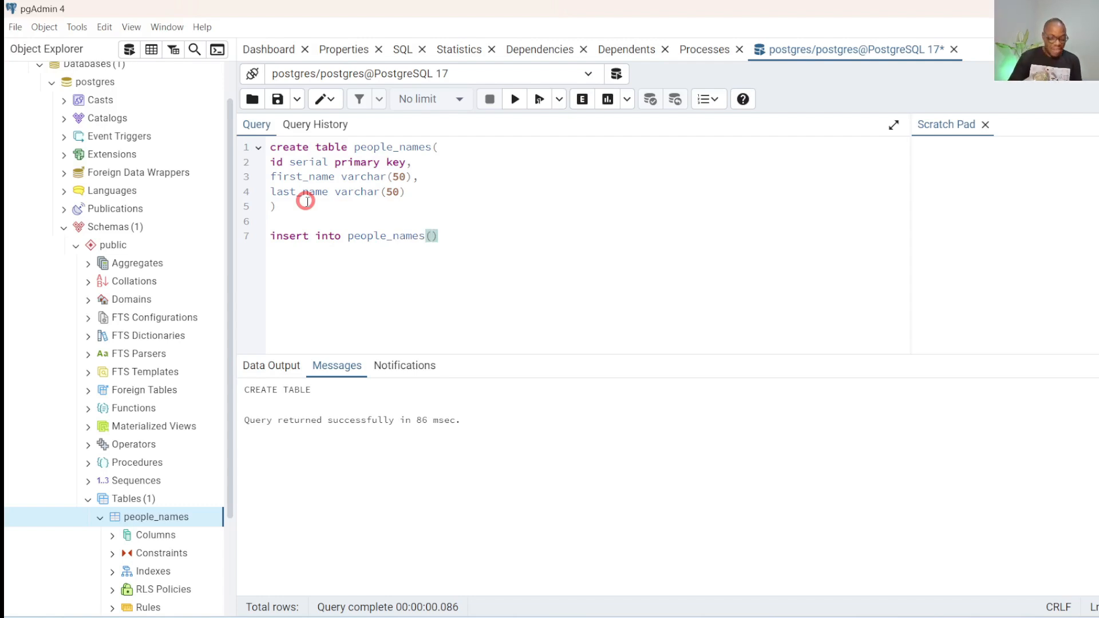
{"action": "type", "text": "first_"}
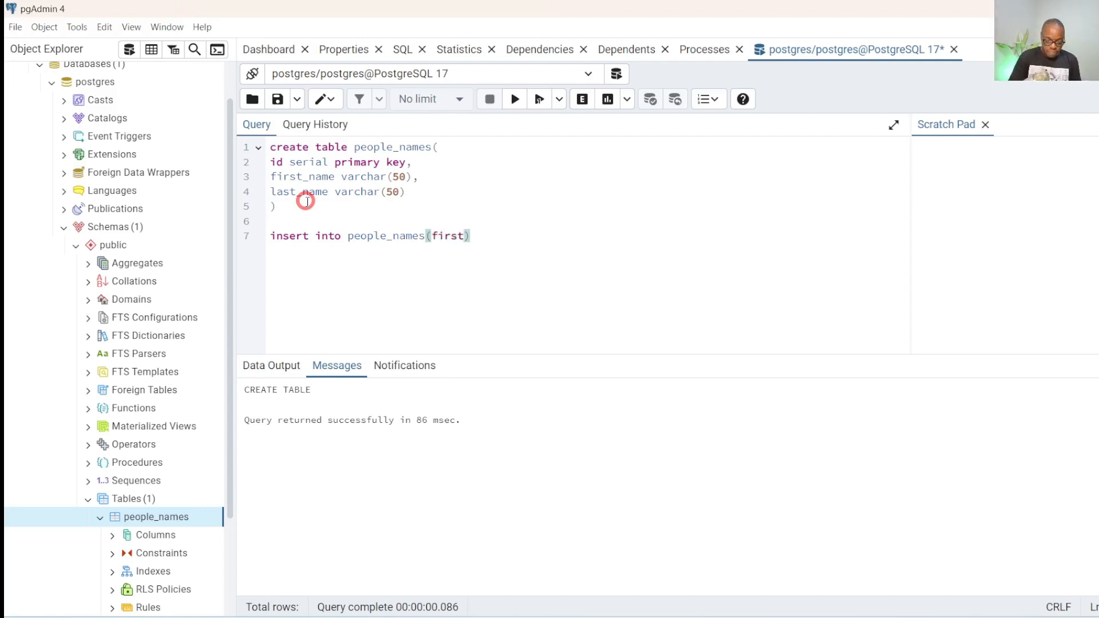
{"action": "type", "text": "name"}
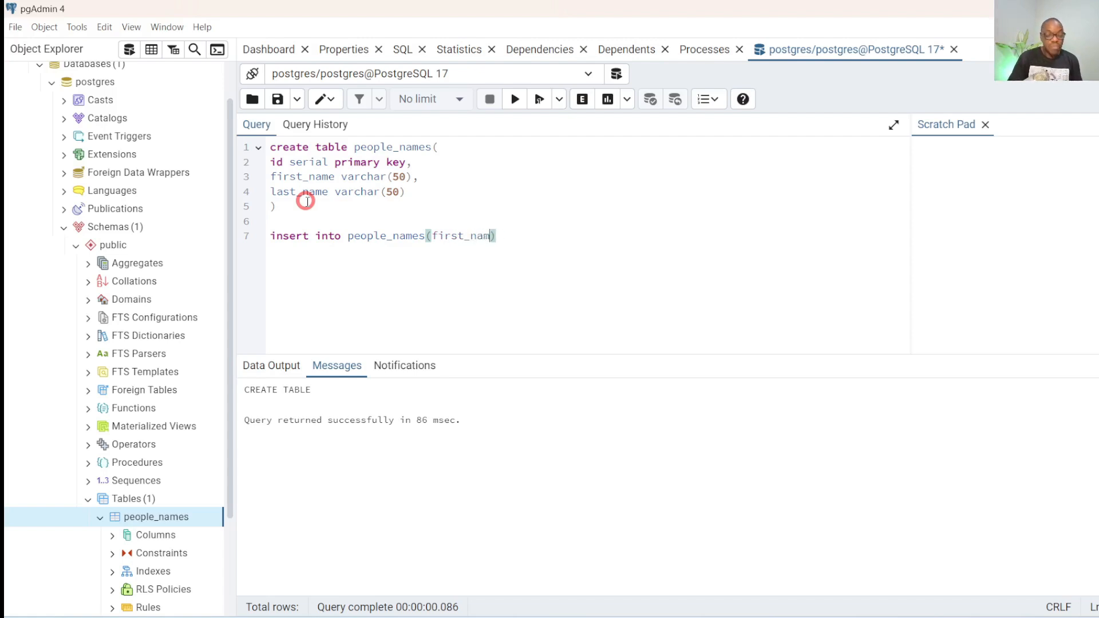
{"action": "type", "text": ","}
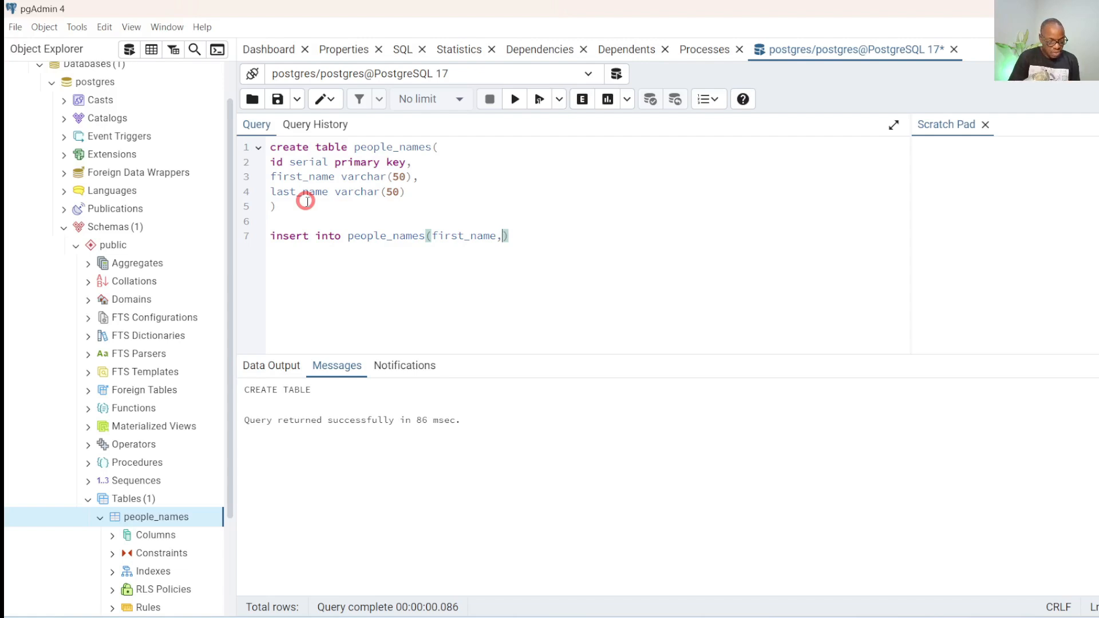
{"action": "type", "text": "last_nam"}
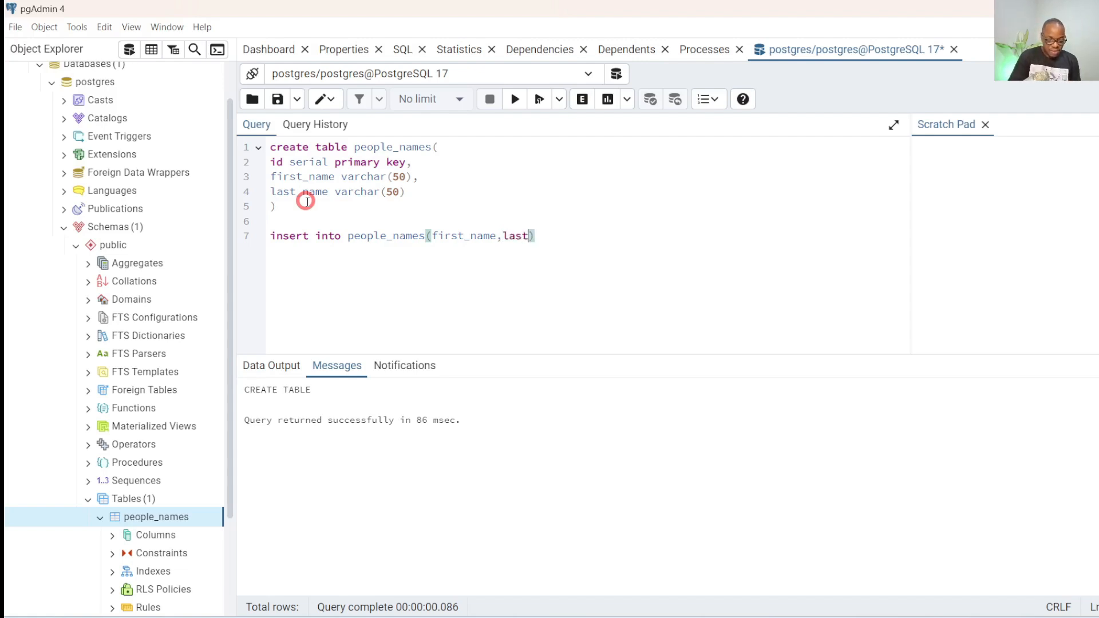
{"action": "type", "text": "e"}
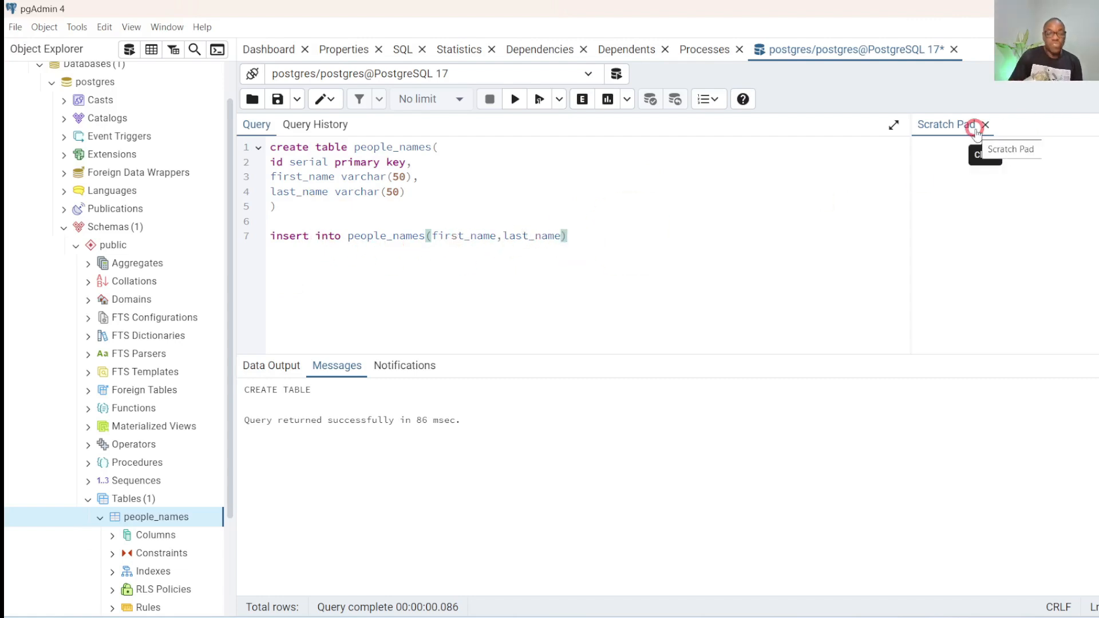
Append a comma and a values clause holding a person's first name and last name in single quotes to the insert statement.
{"action": "type", "text": ","}
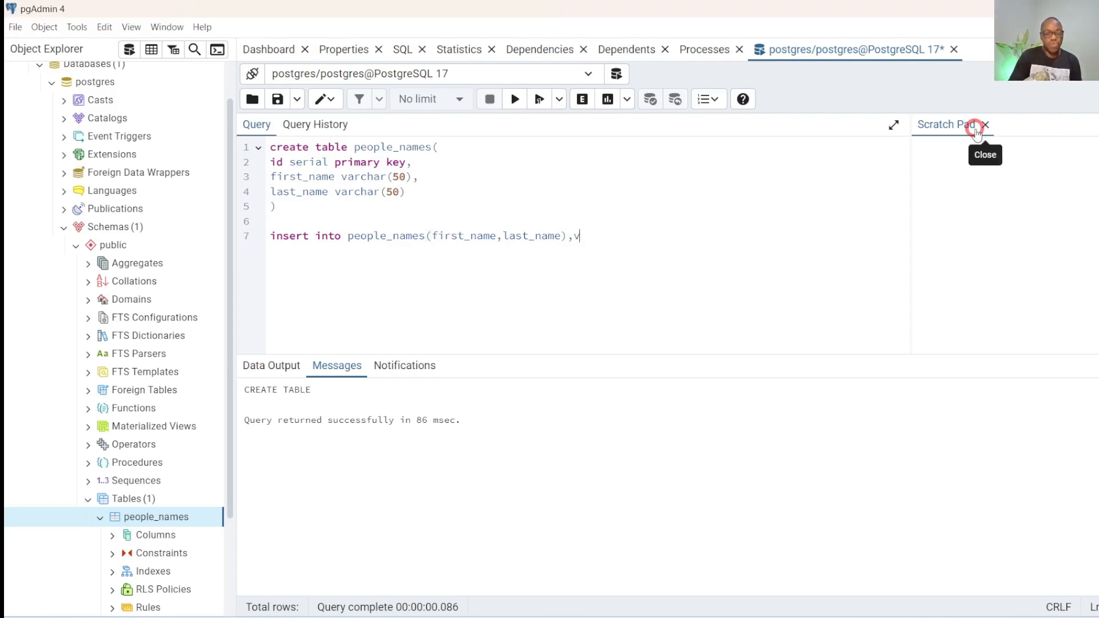
{"action": "type", "text": "values"}
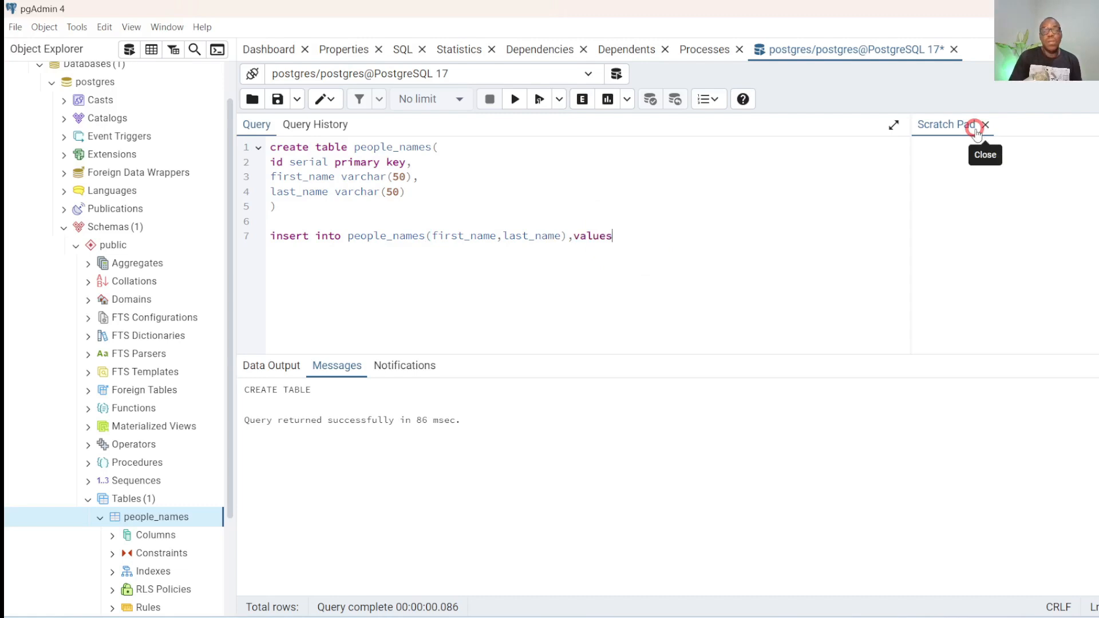
{"action": "type", "text": "("}
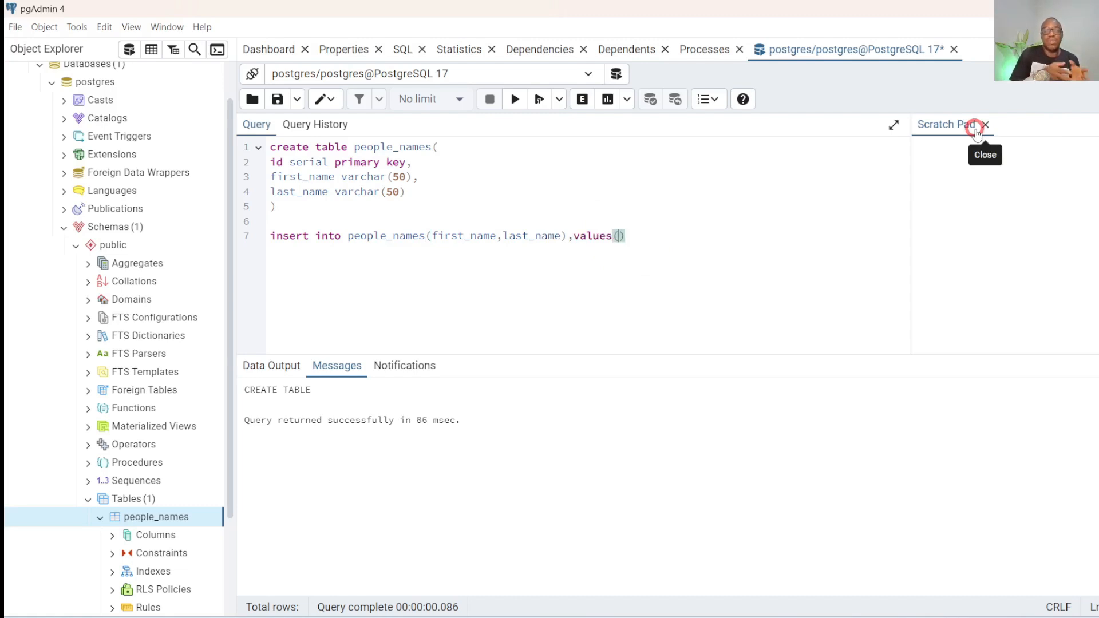
{"action": "type", "text": "'"}
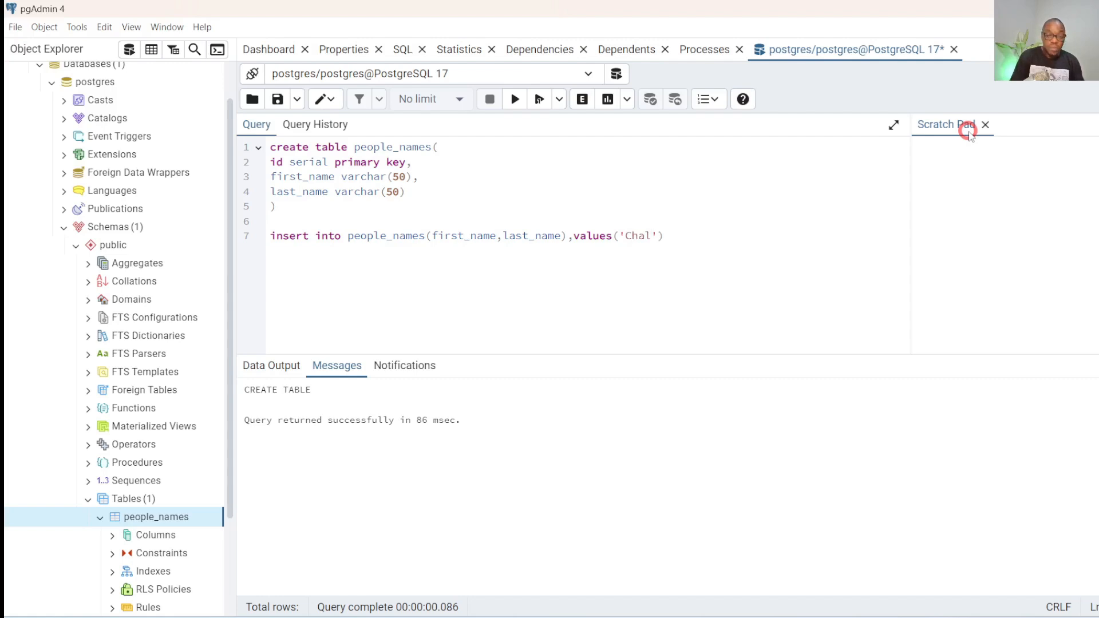
{"action": "type", "text": "Charles"}
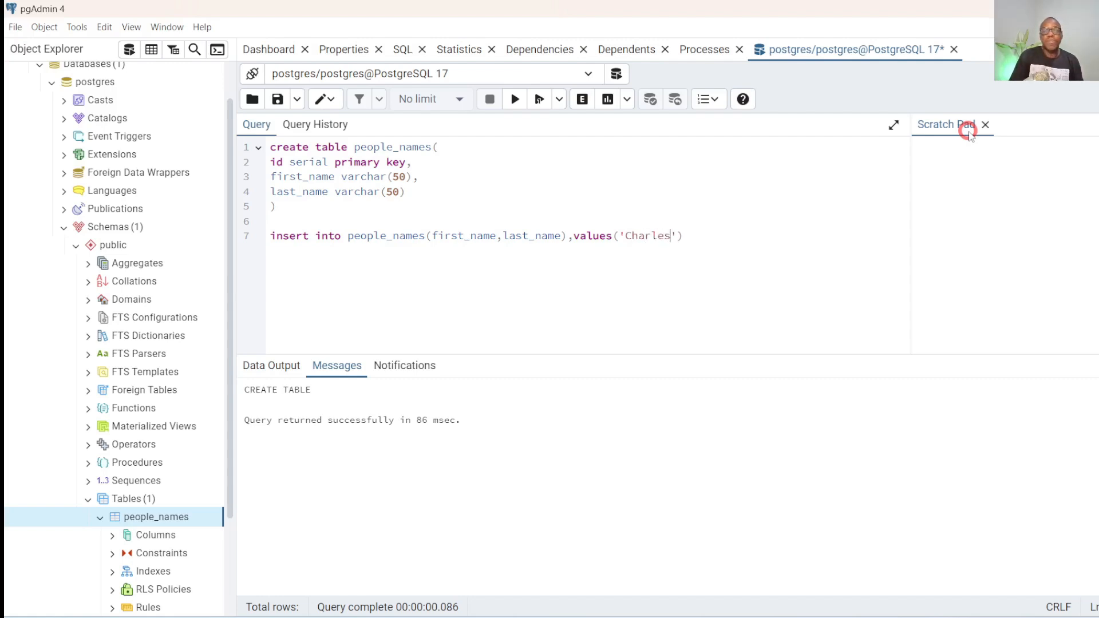
{"action": "type", "text": "'"}
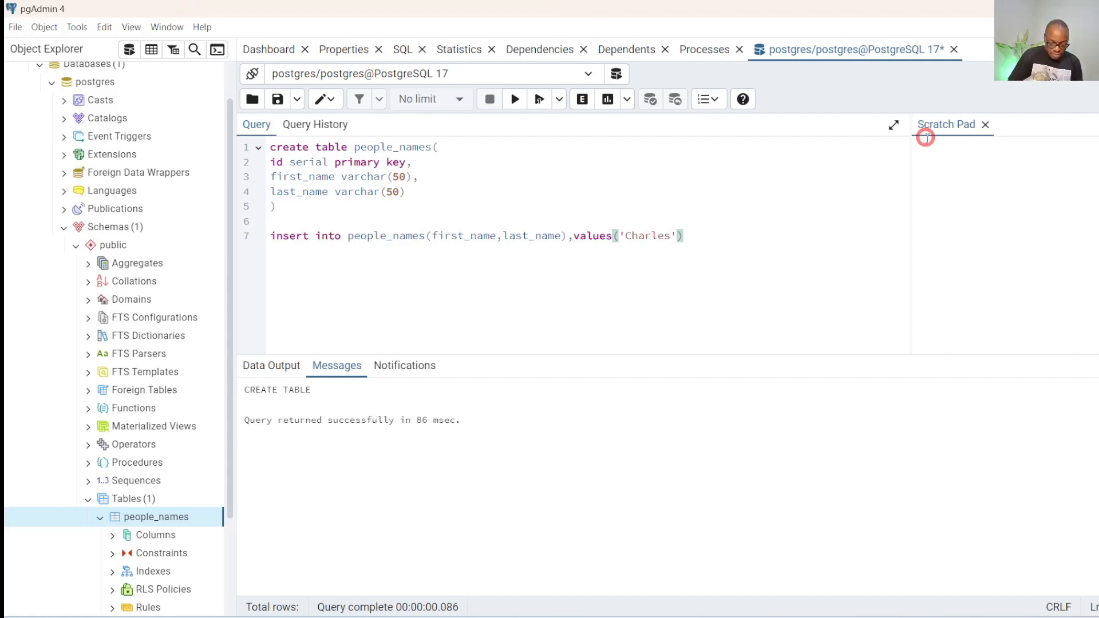
{"action": "type", "text": ","}
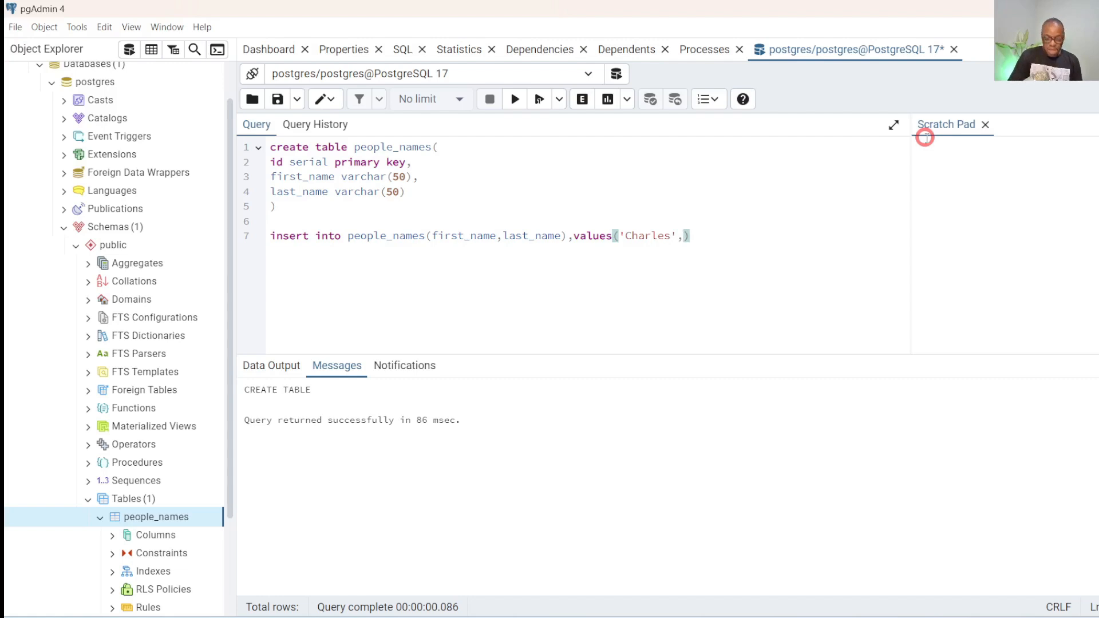
{"action": "type", "text": "'Adams"}
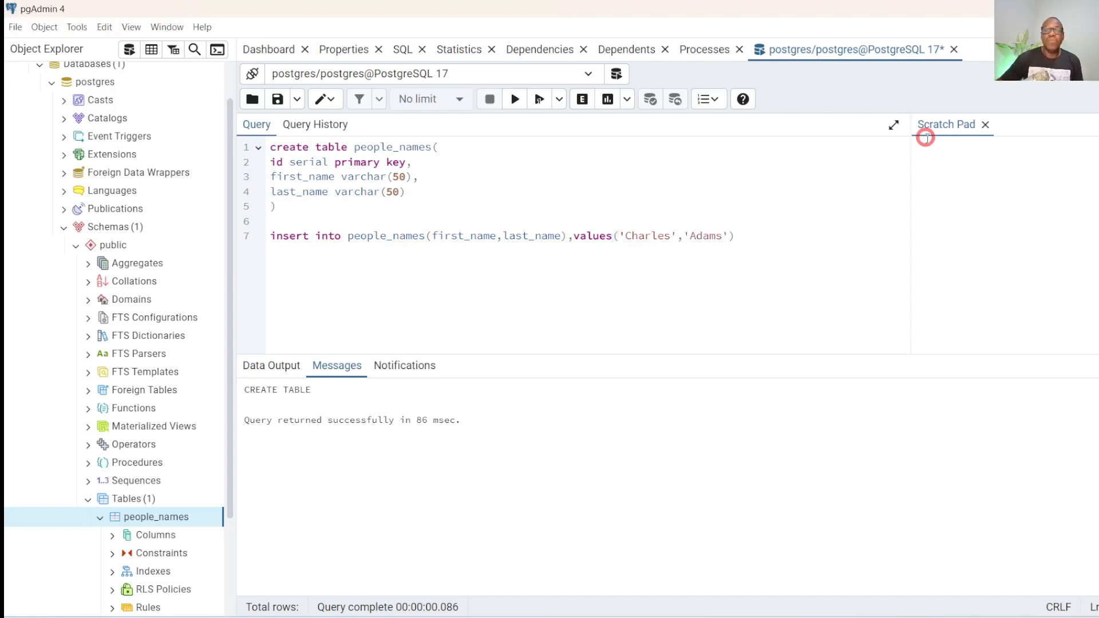
Try to execute only the insert statement for people_names.
{"action": "left_click", "coordinate": [753, 239]}
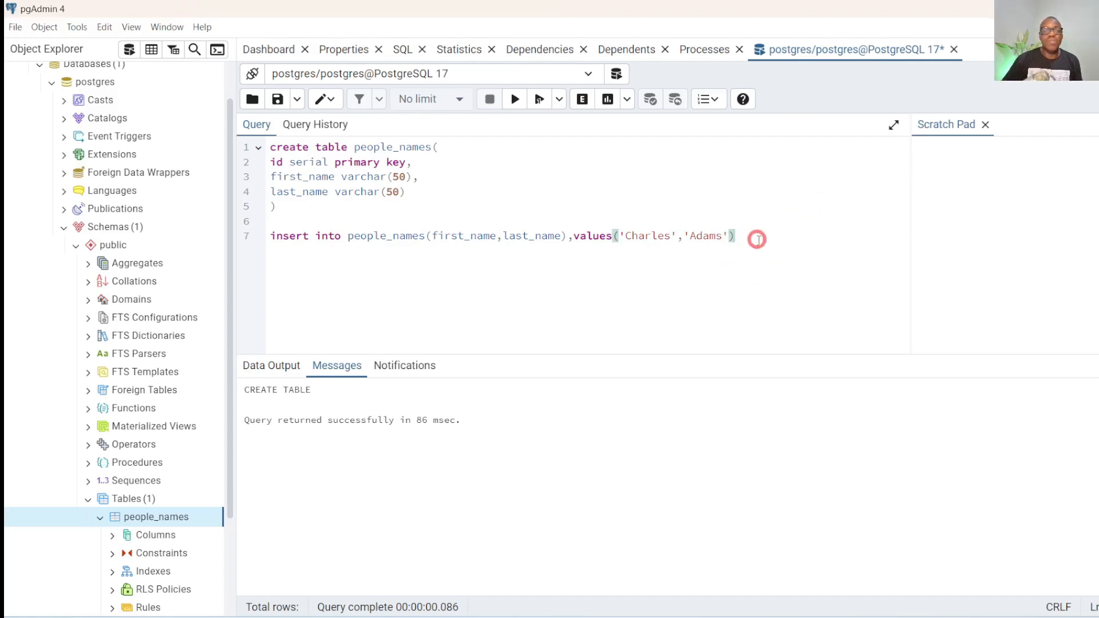
{"action": "left_click_drag", "start_coordinate": [759, 240], "coordinate": [252, 238]}
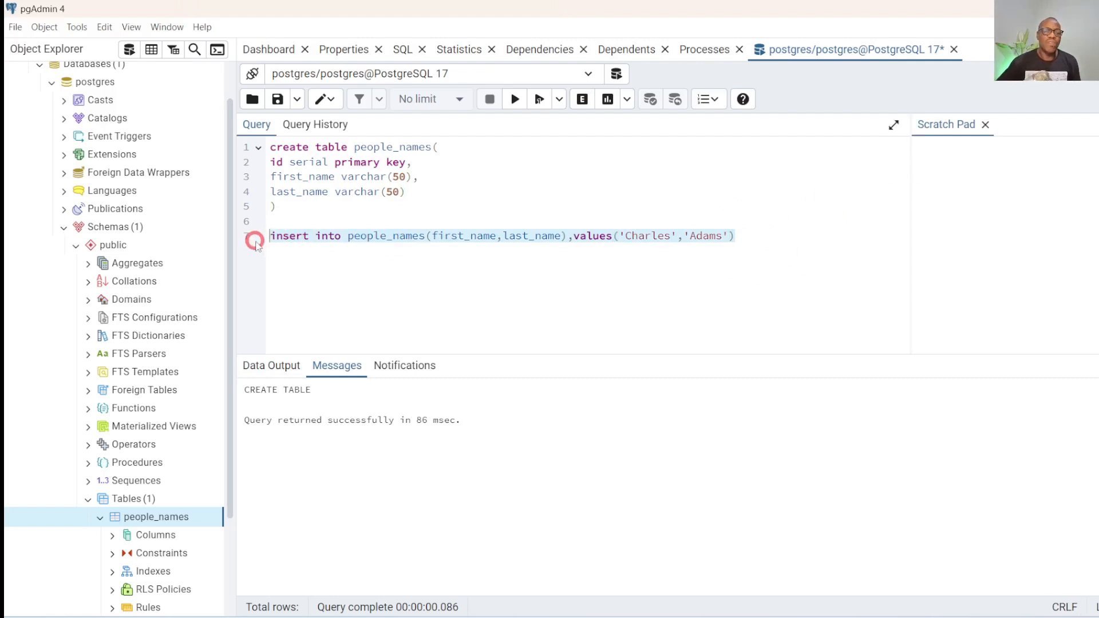
{"action": "left_click", "coordinate": [516, 100]}
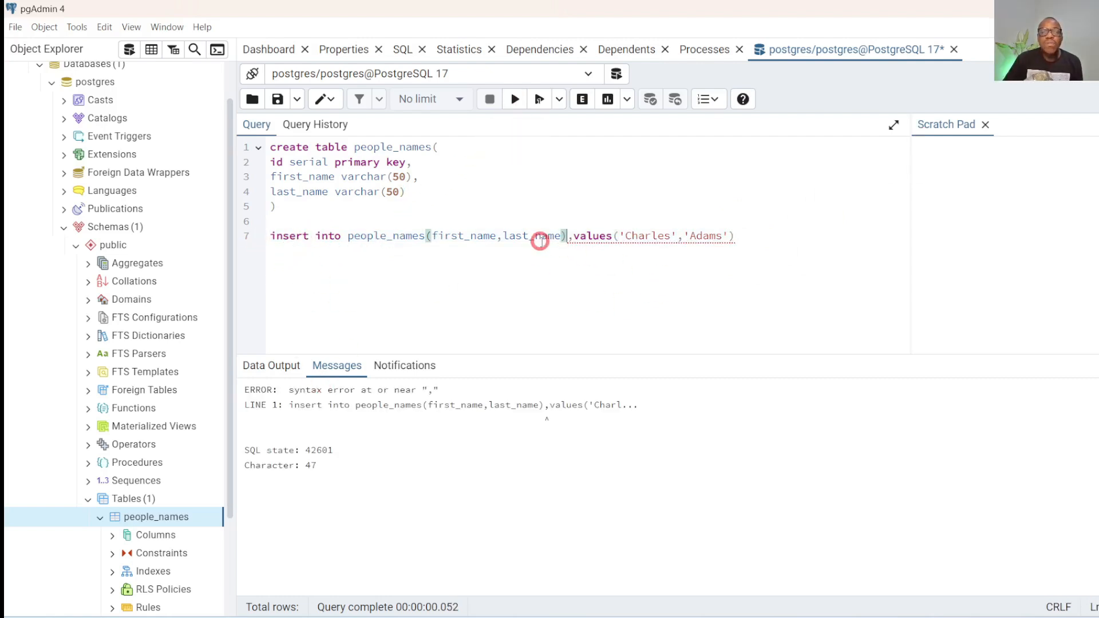
Replace the comma before values with a space, and execute only the insert statement.
{"action": "left_click", "coordinate": [568, 237]}
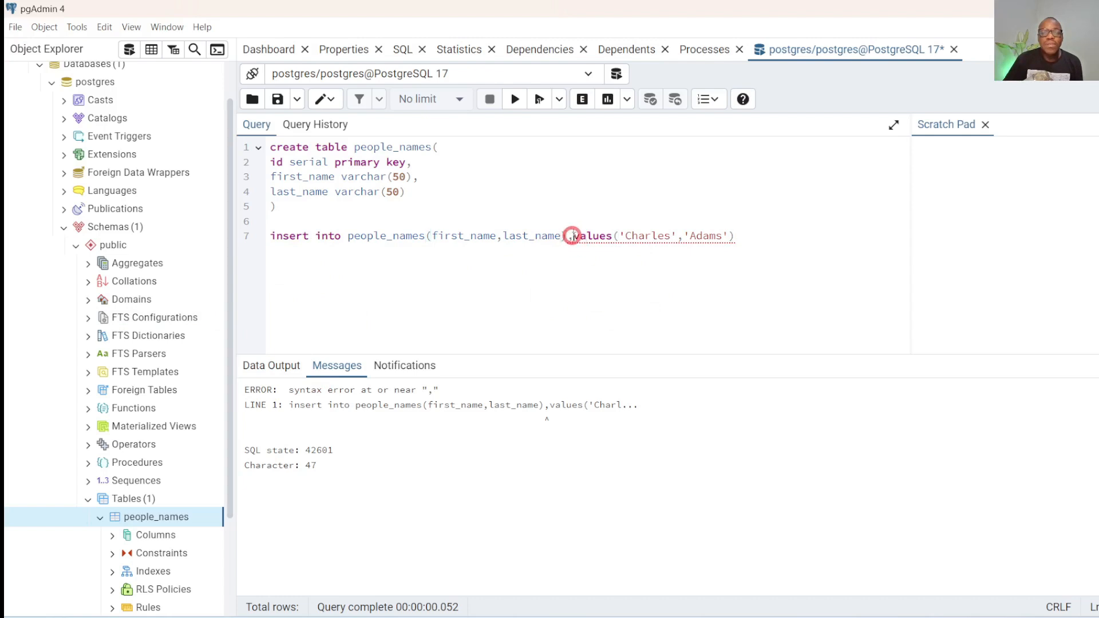
{"action": "key", "text": "Delete"}
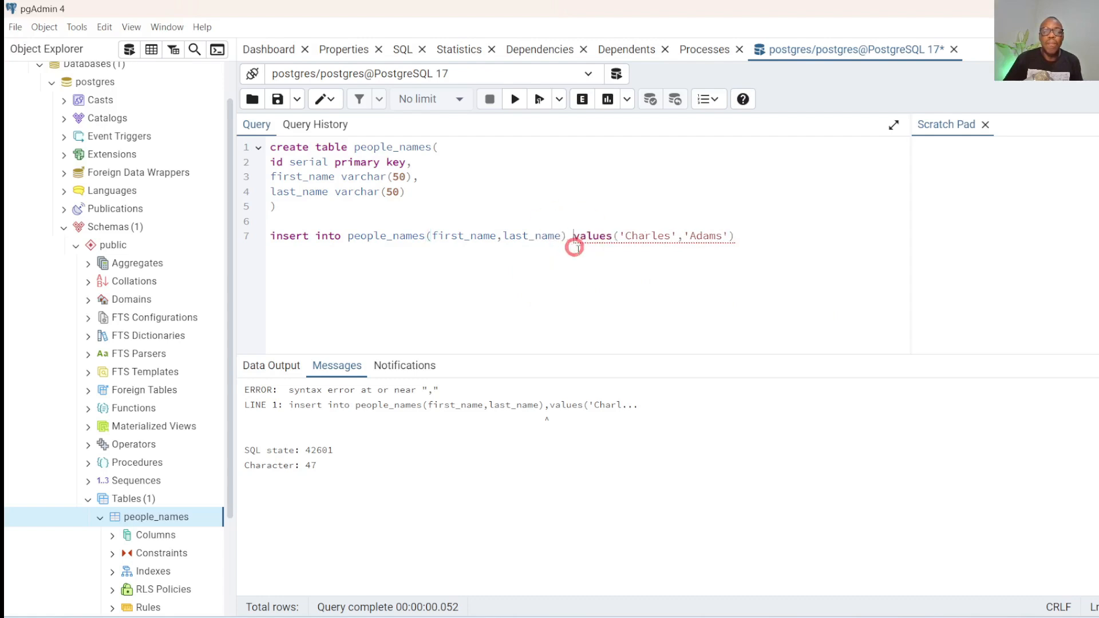
{"action": "left_click_drag", "start_coordinate": [744, 237], "coordinate": [614, 237]}
{"action": "left_click_drag", "start_coordinate": [536, 222], "coordinate": [181, 236]}
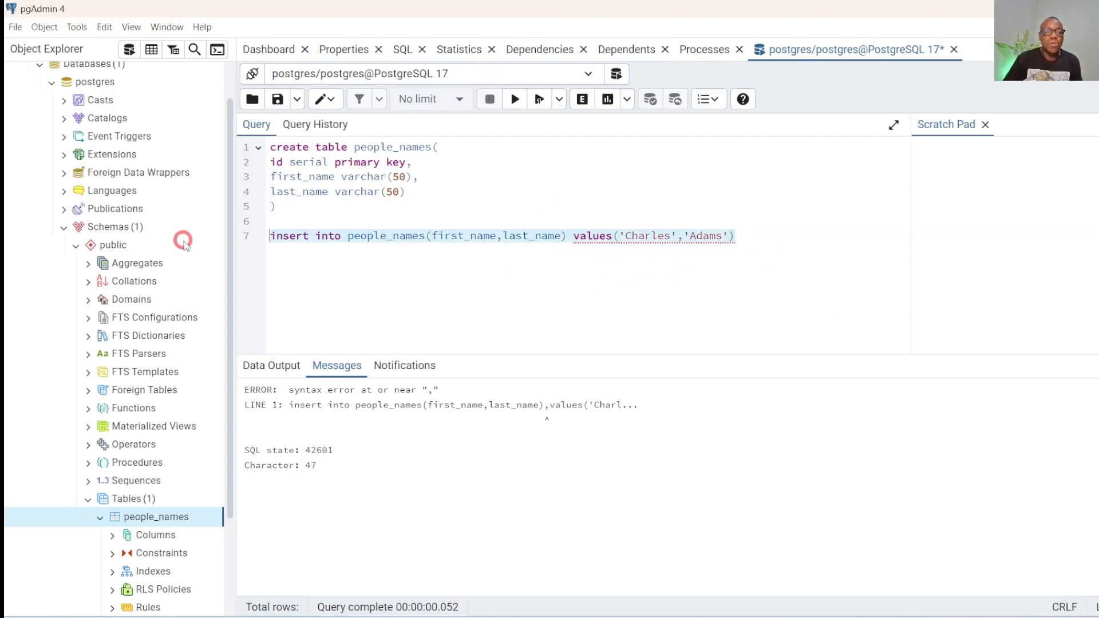
{"action": "left_click", "coordinate": [514, 99]}
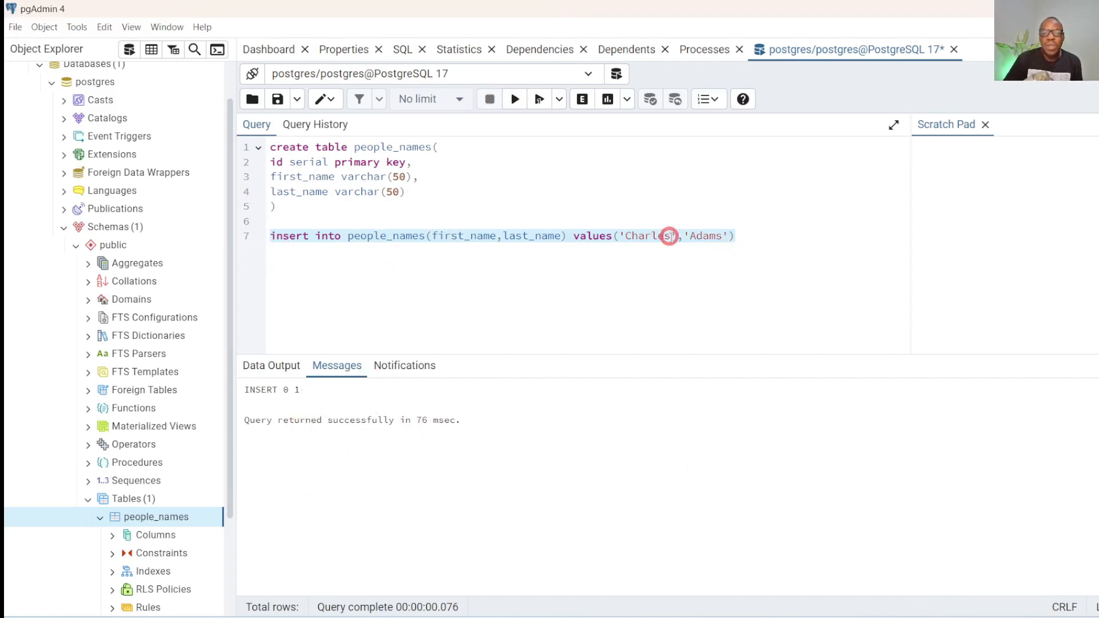
Replace the first name in the insert statement's values clause with another person's first name.
{"action": "left_click", "coordinate": [1048, 275]}
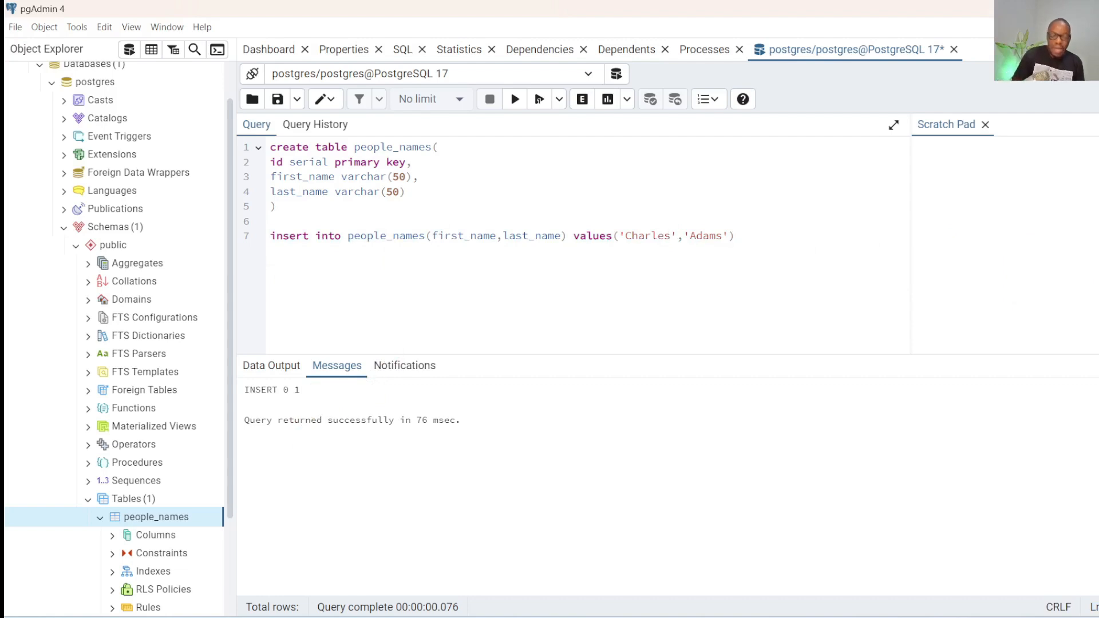
{"action": "key", "text": "BackSpace"}
{"action": "key", "text": "BackSpace"}
{"action": "key", "text": "BackSpace"}
{"action": "key", "text": "BackSpace"}
{"action": "key", "text": "BackSpace"}
{"action": "key", "text": "BackSpace"}
{"action": "key", "text": "BackSpace"}
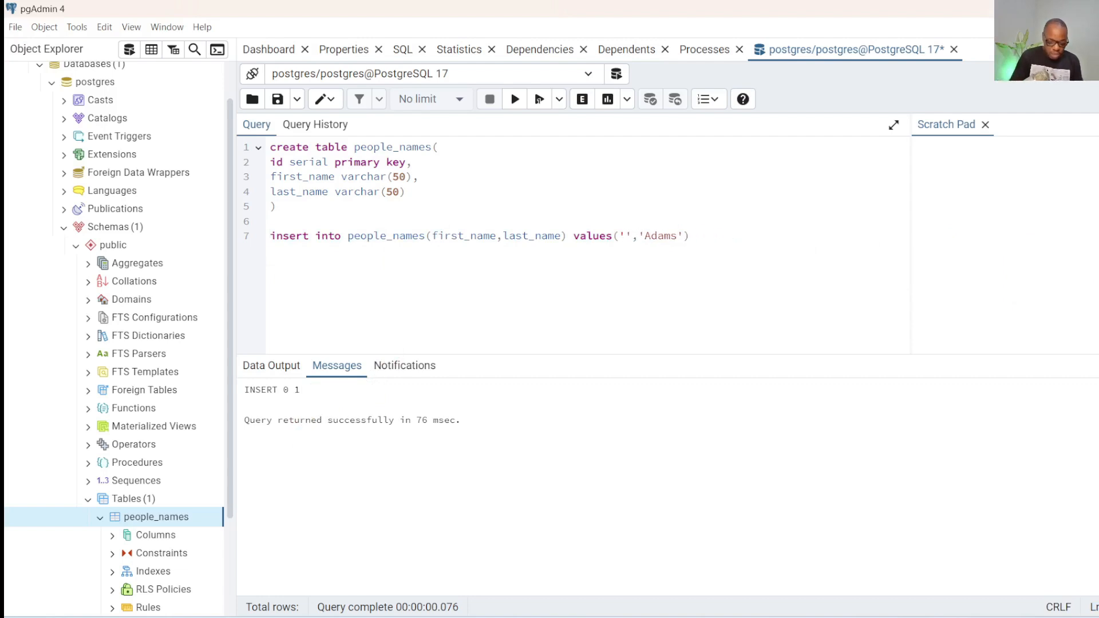
{"action": "type", "text": "Pete"}
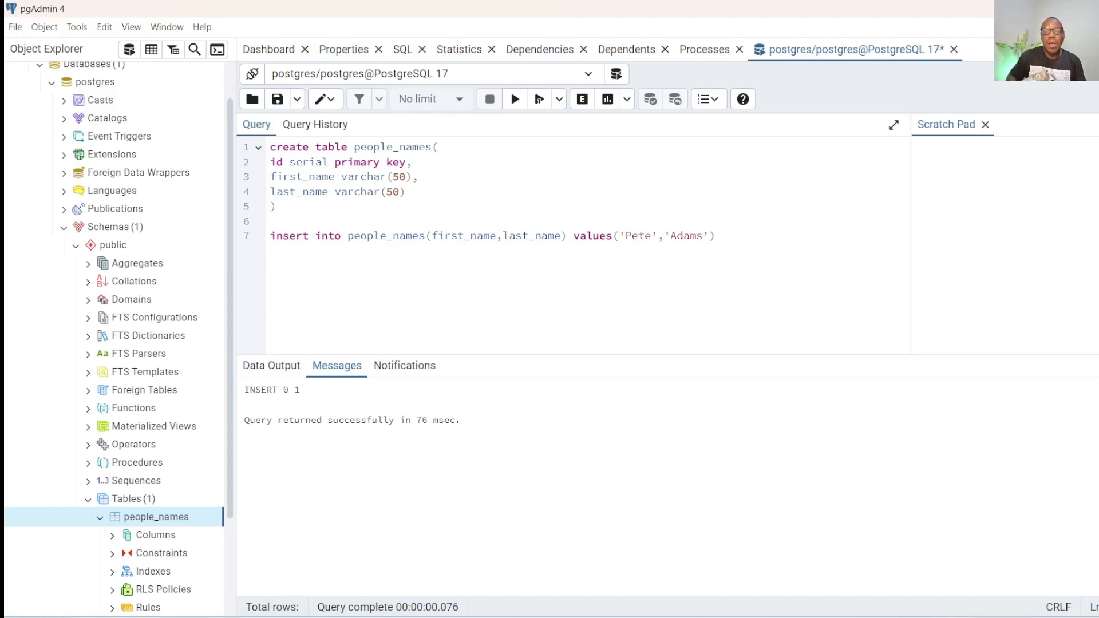
{"action": "type", "text": "r"}
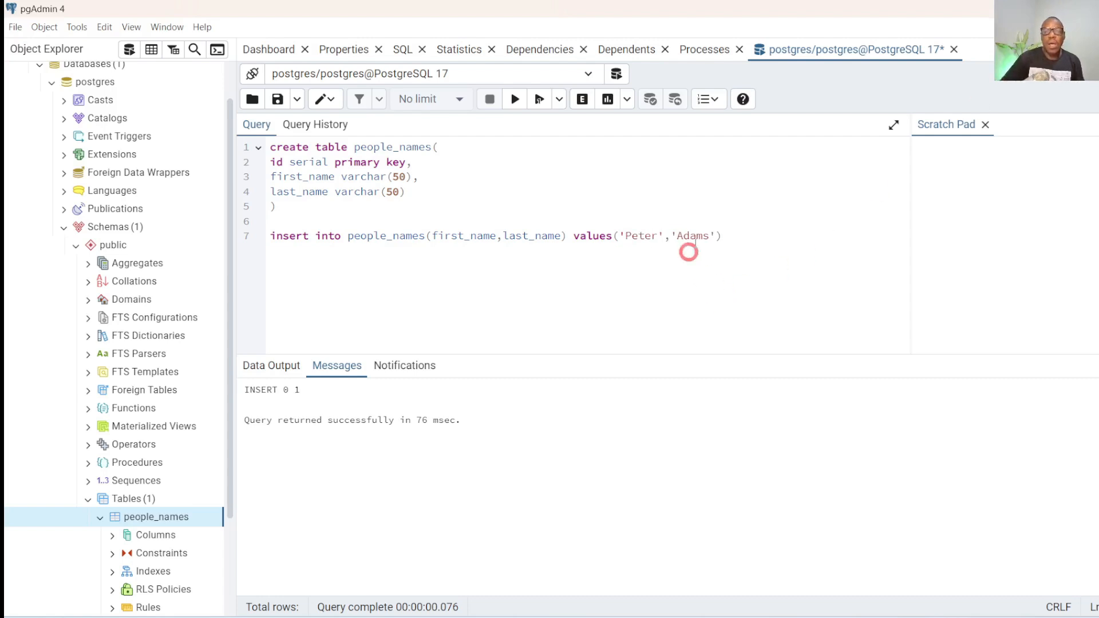
Replace the last name in the insert statement's values clause with another person's last name.
{"action": "left_click", "coordinate": [710, 234]}
{"action": "key", "text": "BackSpace"}
{"action": "key", "text": "BackSpace"}
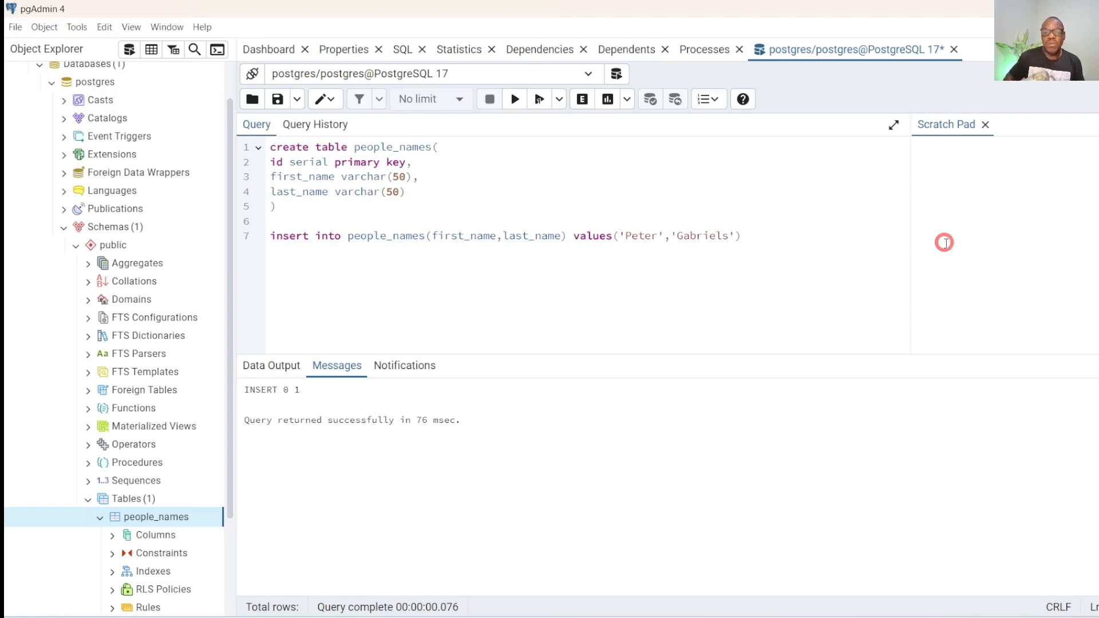
Execute only the updated insert statement to add the other person's record to people_names.
{"action": "left_click", "coordinate": [766, 245]}
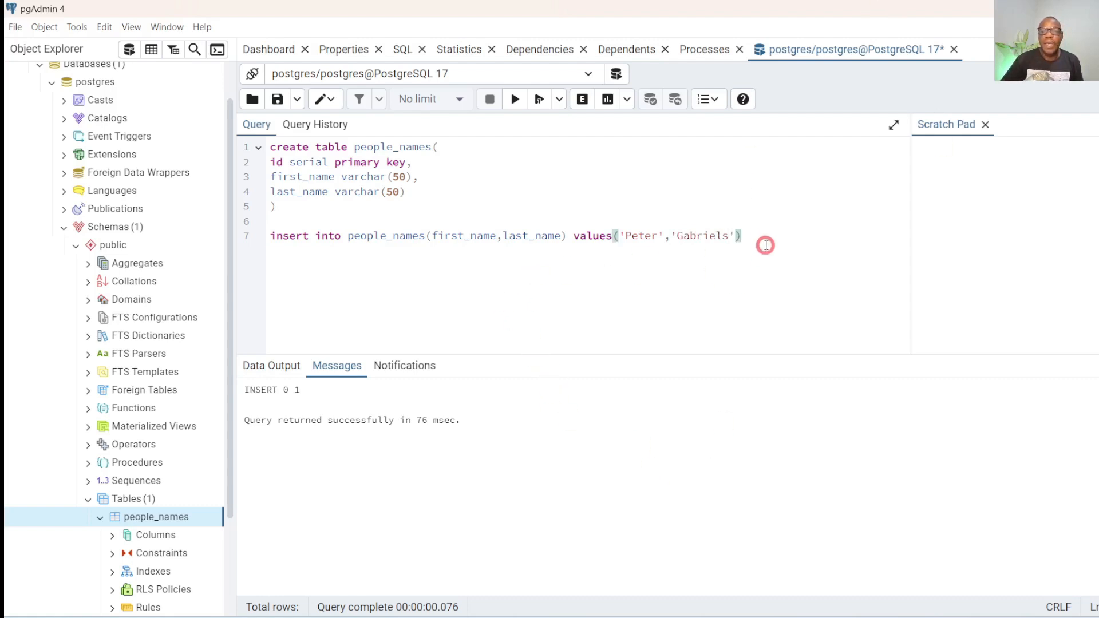
{"action": "left_click_drag", "start_coordinate": [757, 235], "coordinate": [243, 231]}
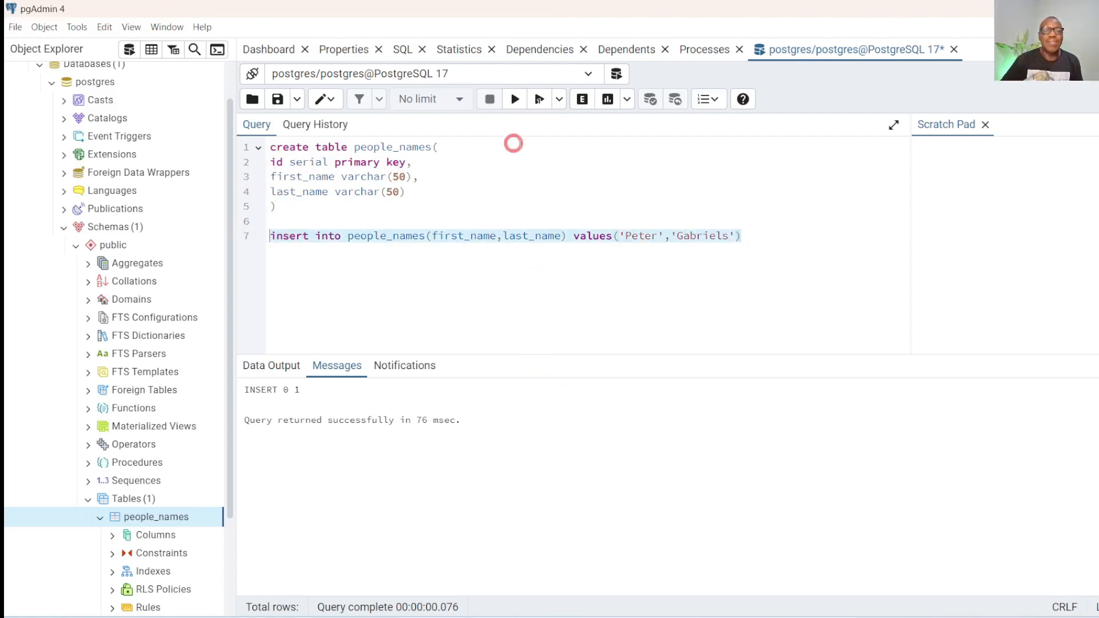
{"action": "left_click", "coordinate": [515, 99]}
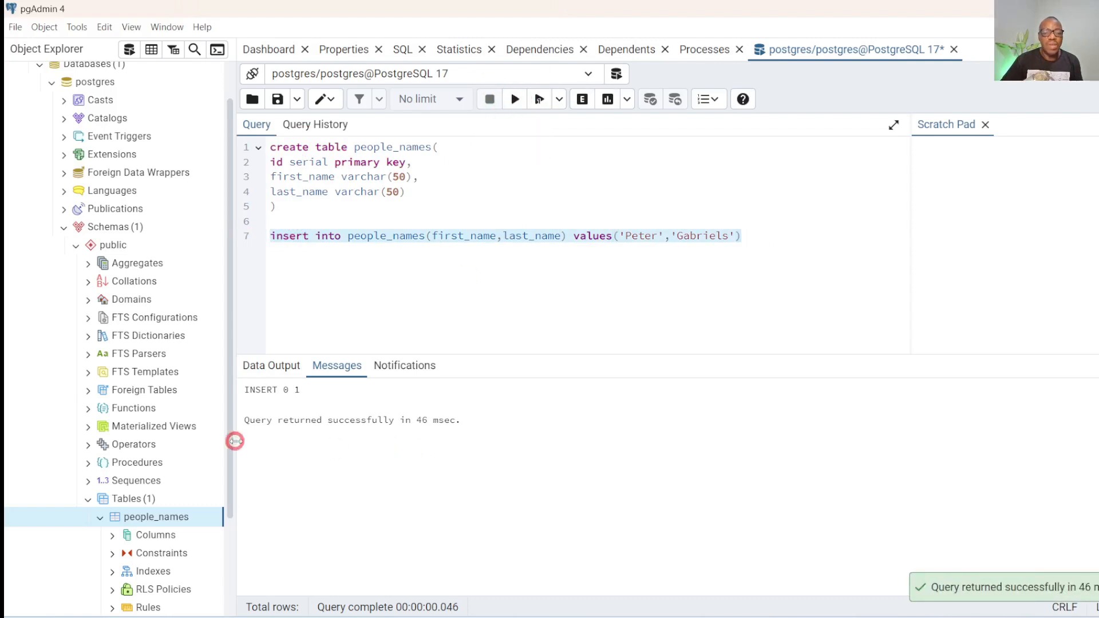
Add the query "select * from people_names" below the insert statement, separated by a blank line.
{"action": "left_click", "coordinate": [428, 318]}
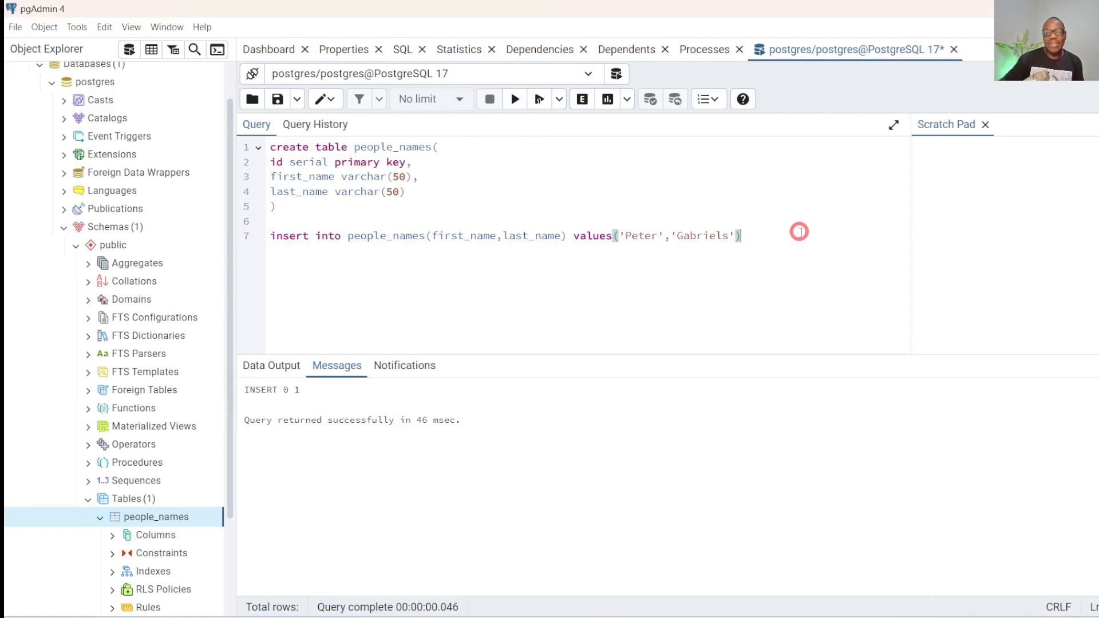
{"action": "key", "text": "Return"}
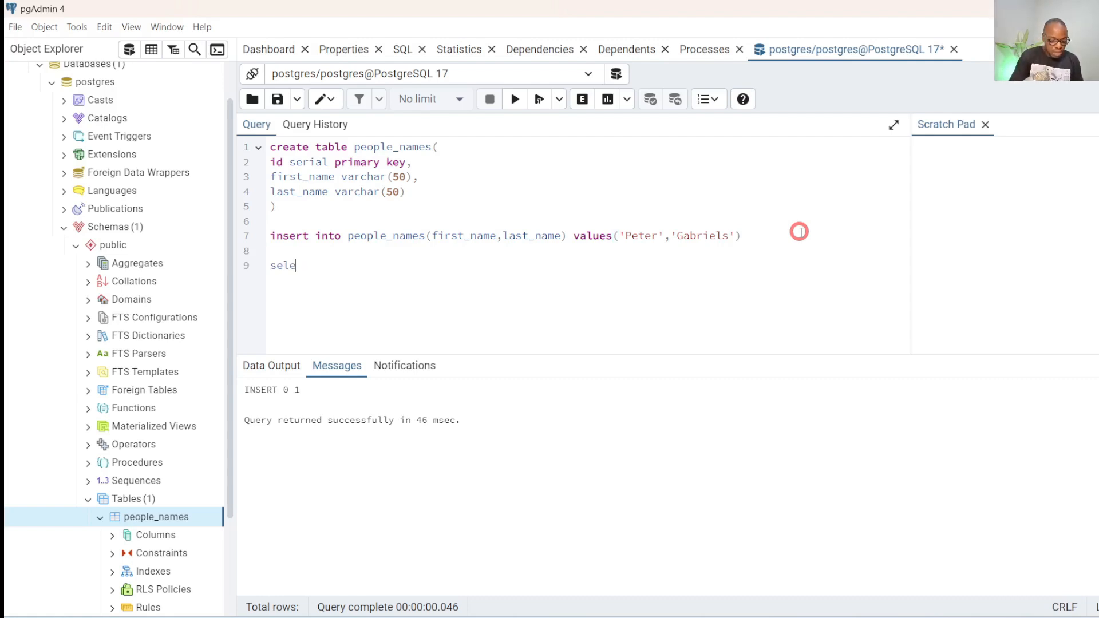
{"action": "type", "text": "ct "}
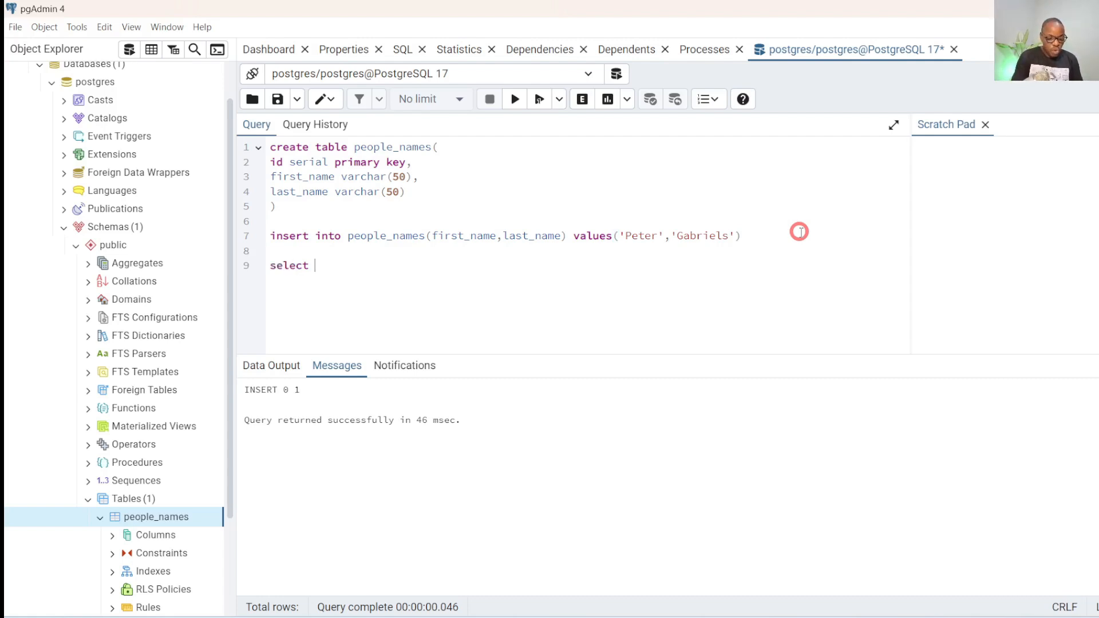
{"action": "type", "text": "* from People_names"}
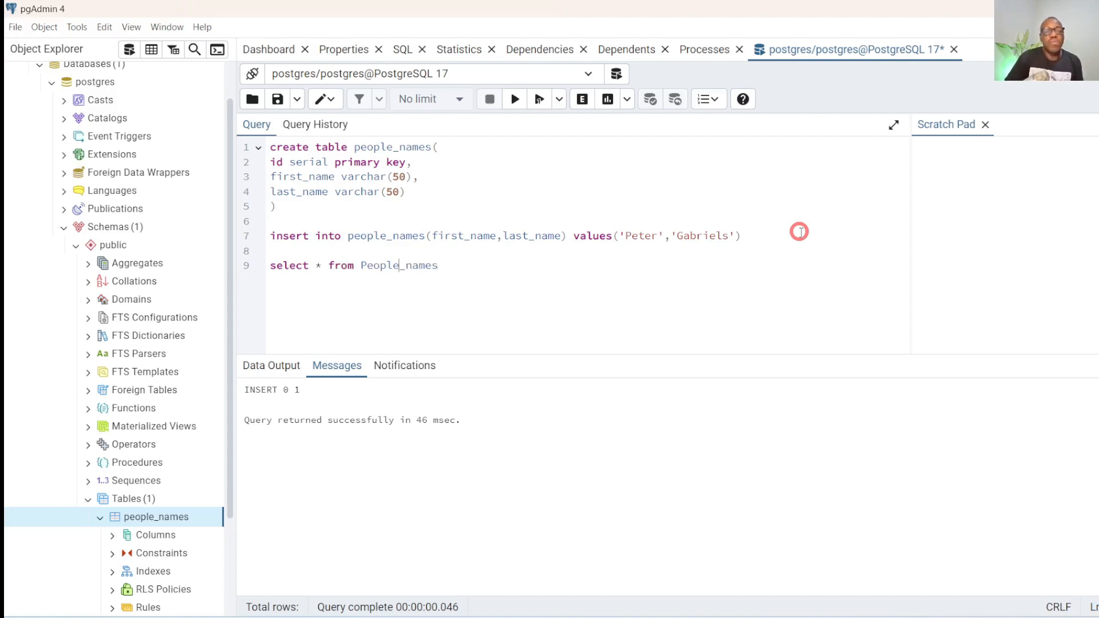
{"action": "key", "text": "BackSpace"}
{"action": "type", "text": "p"}
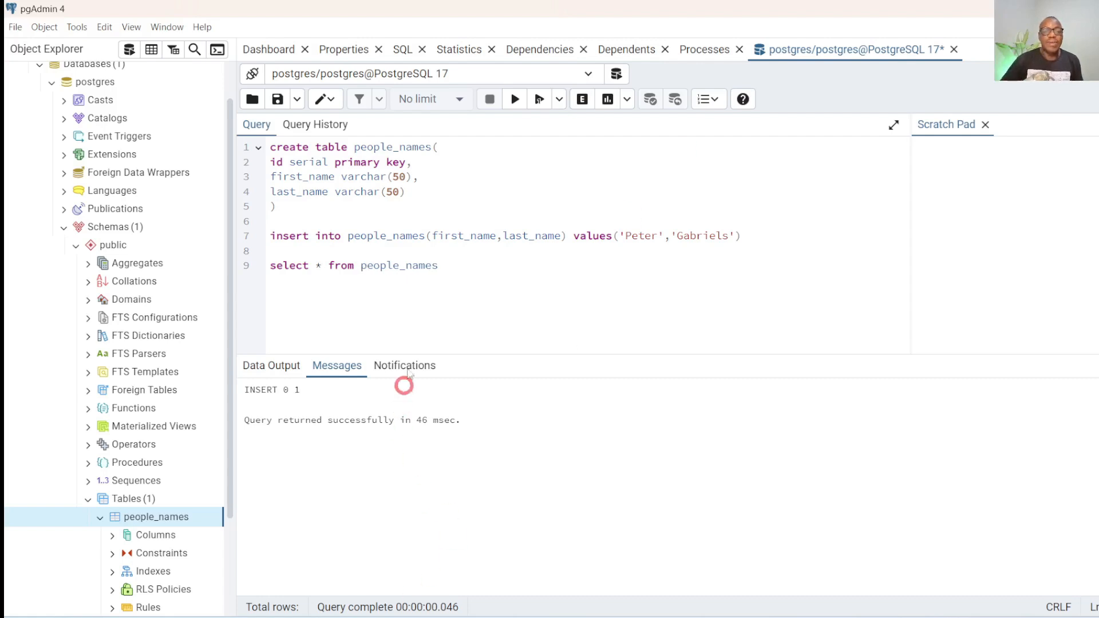
Execute only the select statement to retrieve all records from people_names.
{"action": "left_click", "coordinate": [442, 265]}
{"action": "left_click", "coordinate": [262, 273]}
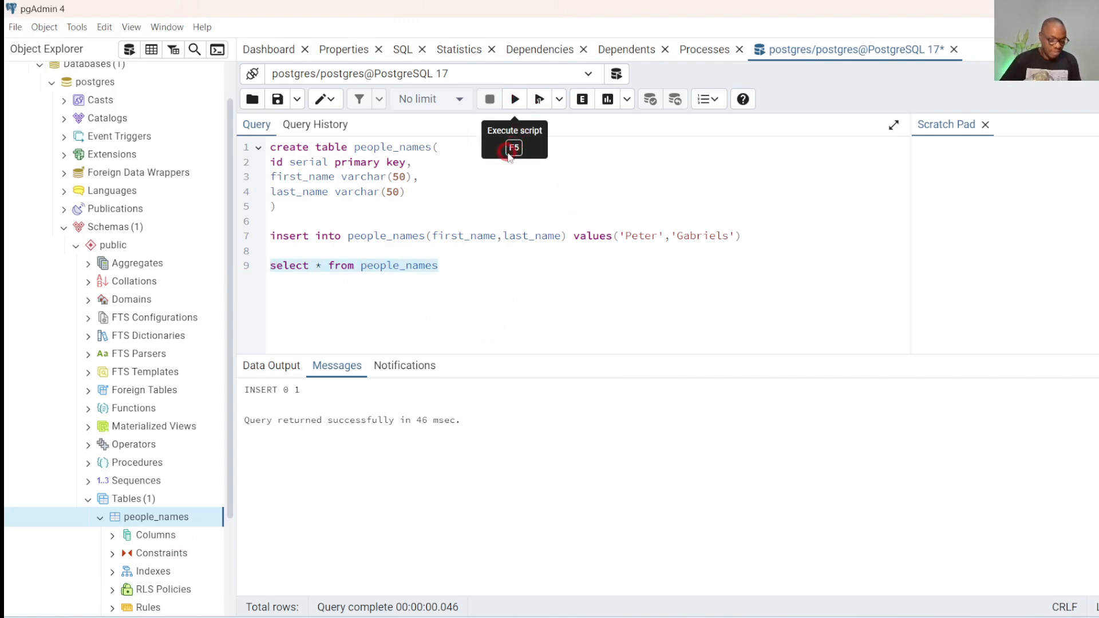
{"action": "key", "text": "F5"}
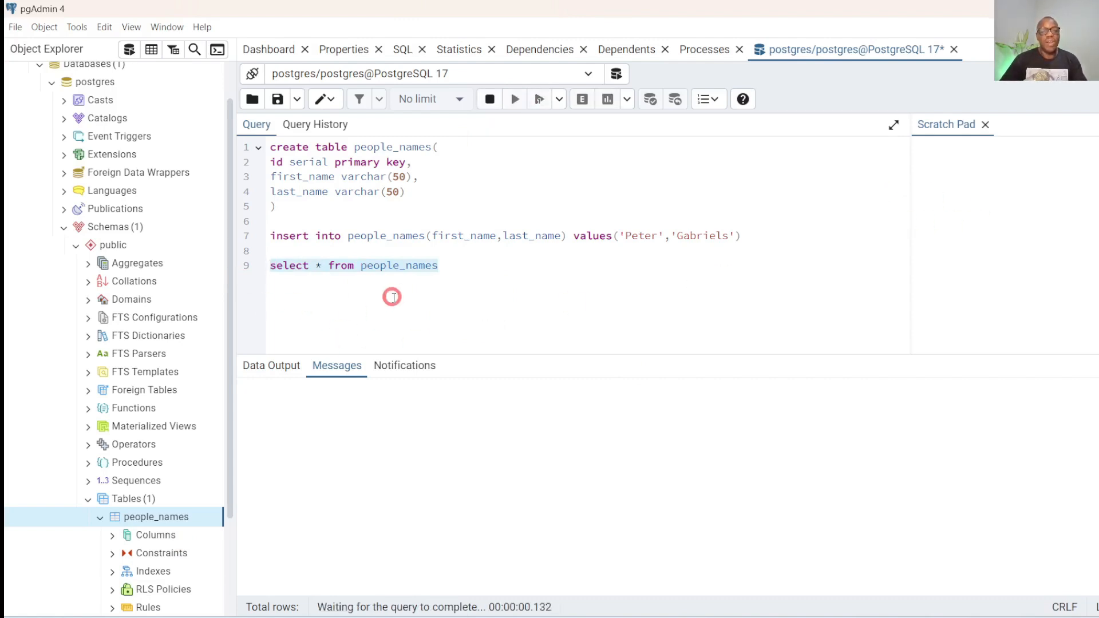